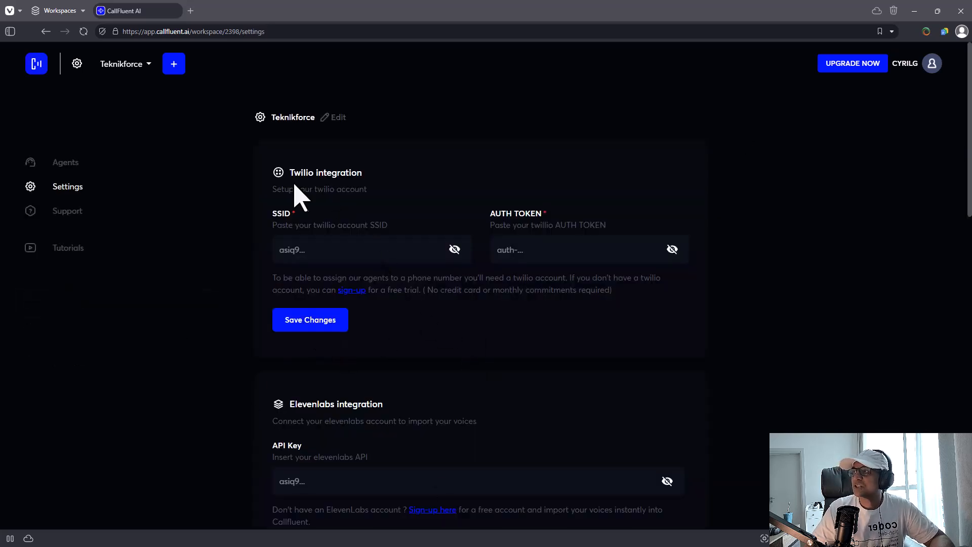
- Highlight the Twilio integration heading, then zoom the page in, out and in again
drag(289, 173, 372, 173)
click(372, 176)
key(ctrl+plus)
key(ctrl+plus)
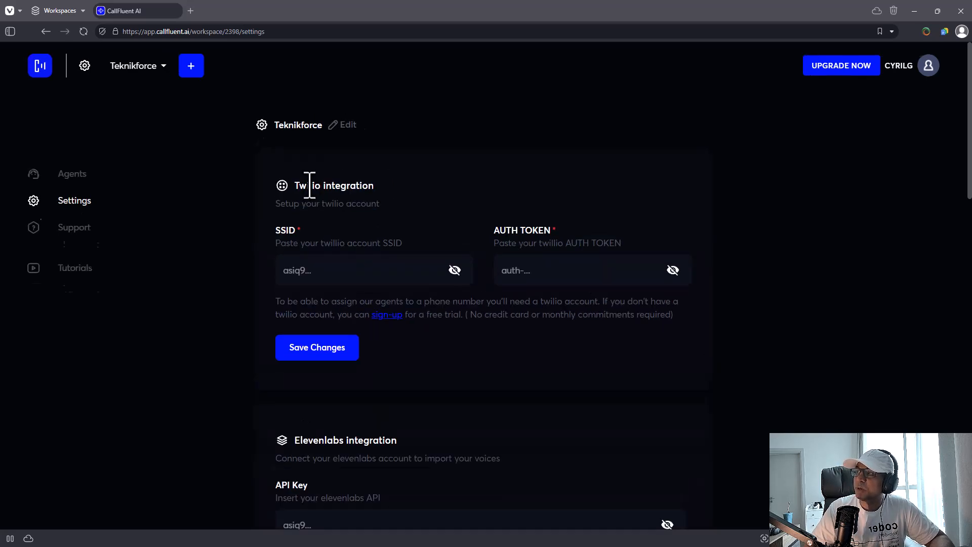
key(ctrl+minus)
key(ctrl+minus)
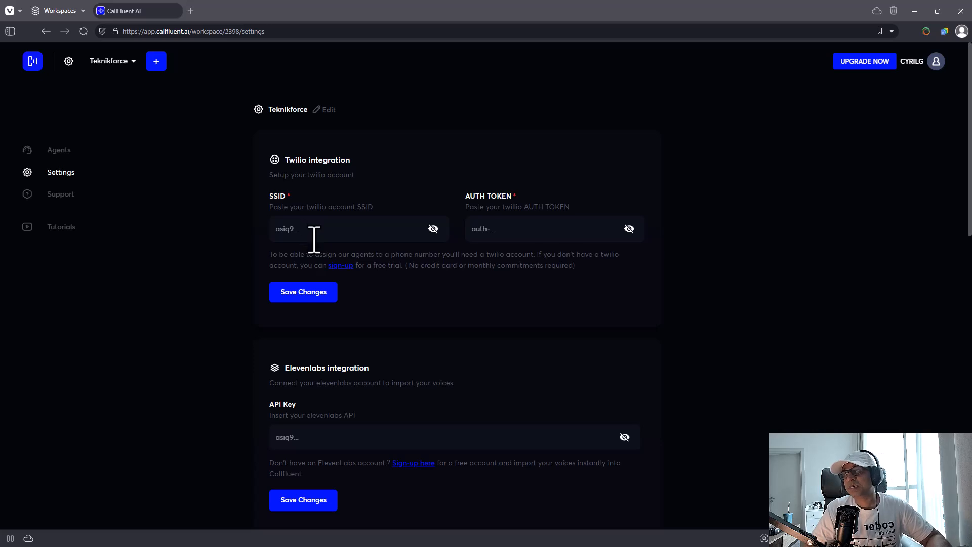
key(ctrl+plus)
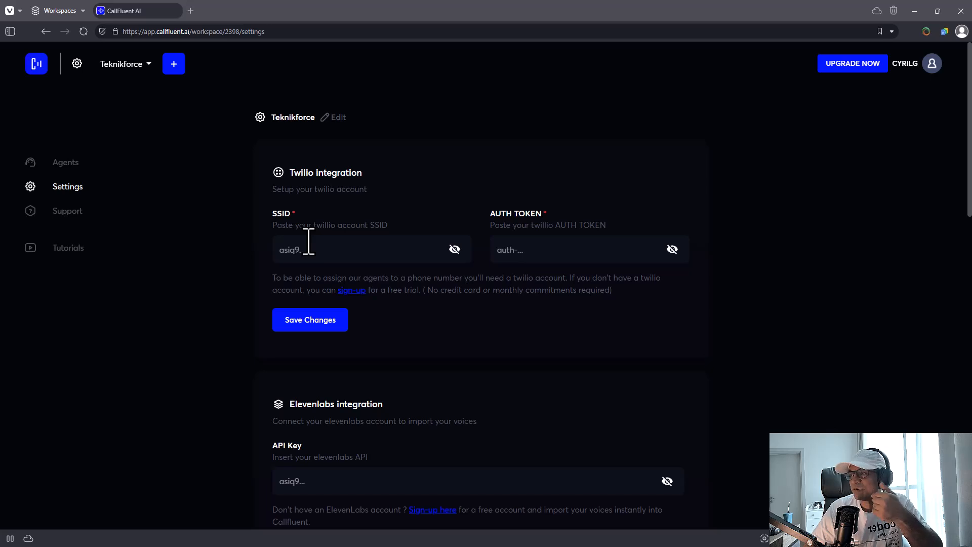
- Re-highlight the Twilio heading and description, then scroll down to the Elevenlabs integration section
drag(287, 172, 389, 173)
click(393, 185)
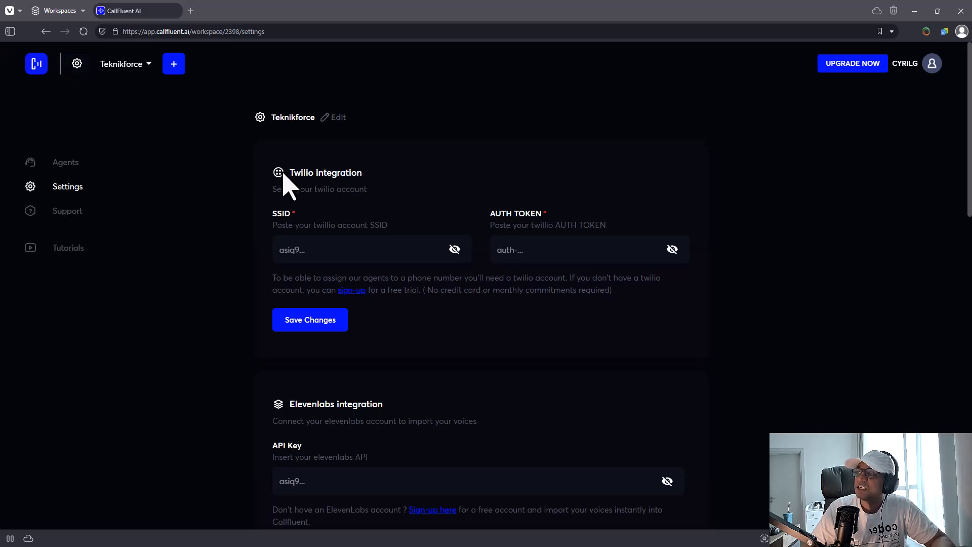
drag(285, 174, 408, 193)
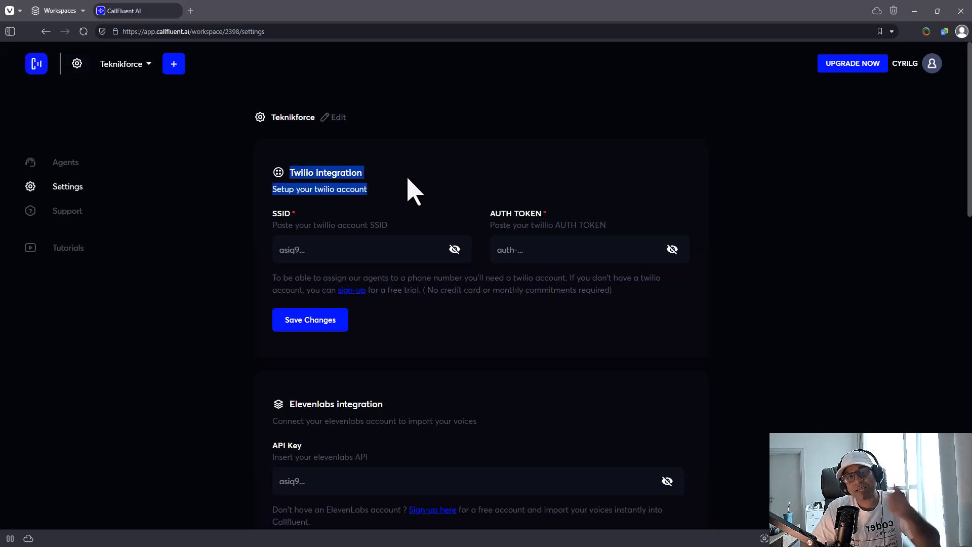
click(373, 214)
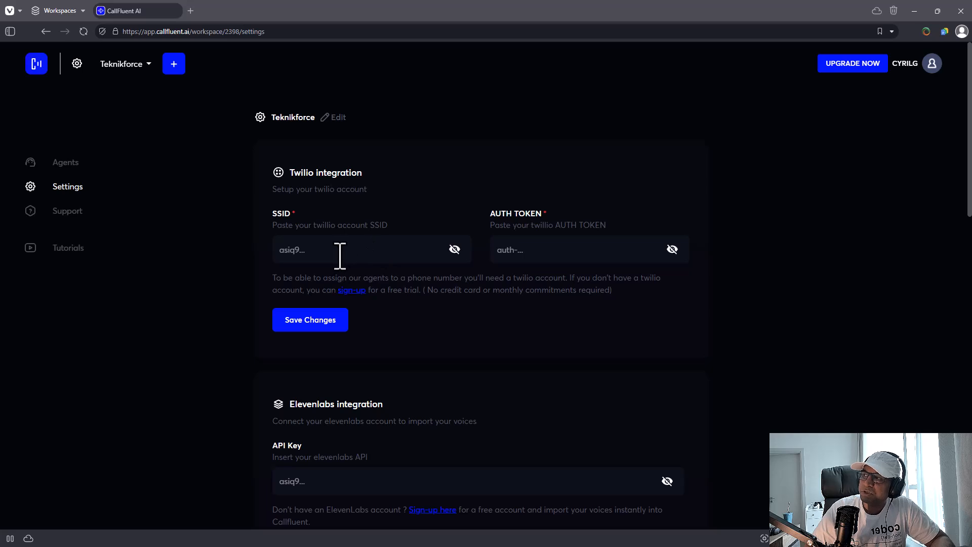
click(525, 250)
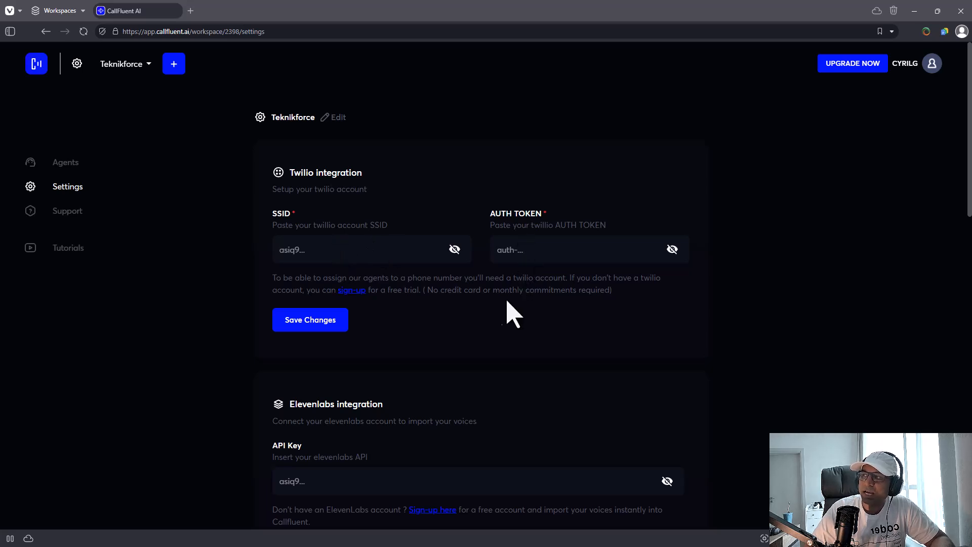
scroll(446, 315, down, 3)
scroll(370, 303, up, 3)
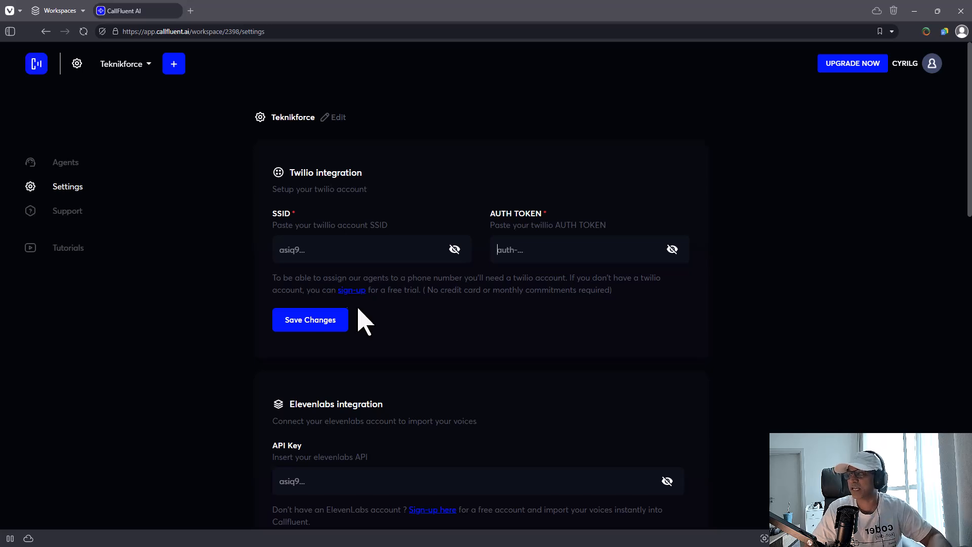
scroll(355, 321, down, 4)
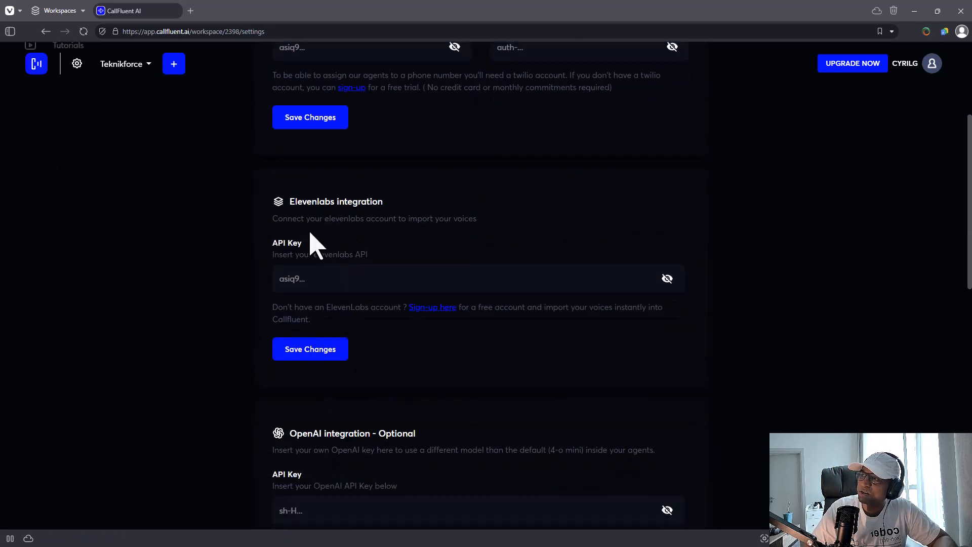
- Highlight the Elevenlabs heading, then scroll down to the OpenAI and GoHighLevel sections
drag(288, 208, 391, 210)
click(388, 209)
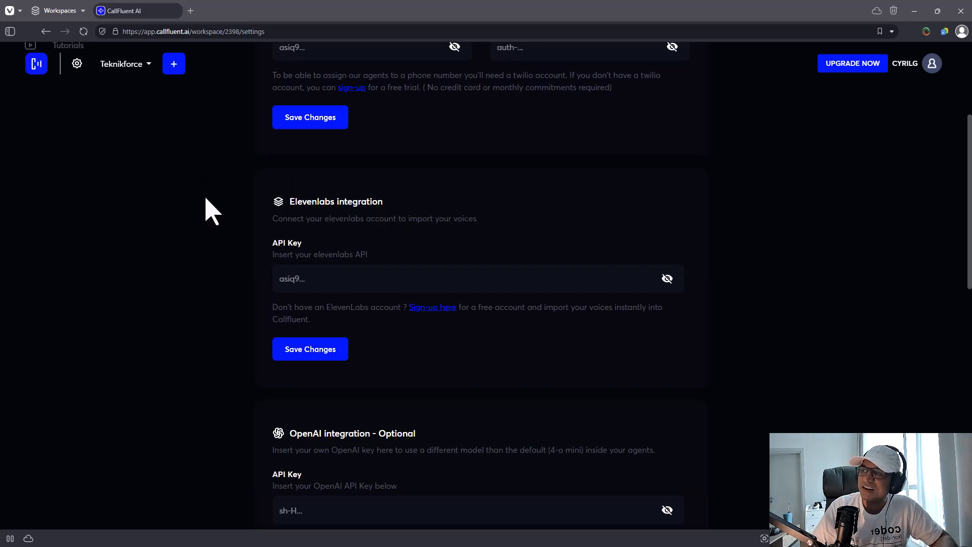
scroll(329, 268, down, 1)
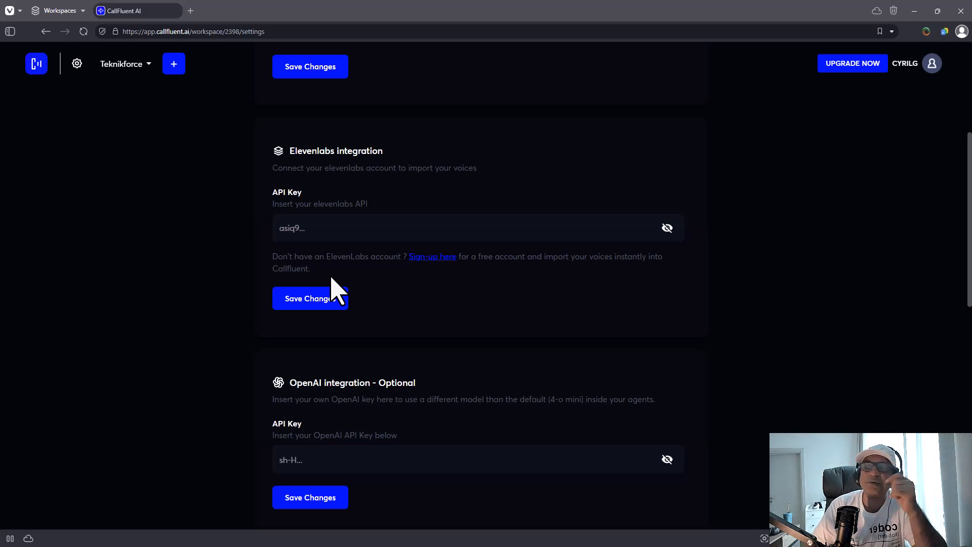
scroll(210, 213, down, 4)
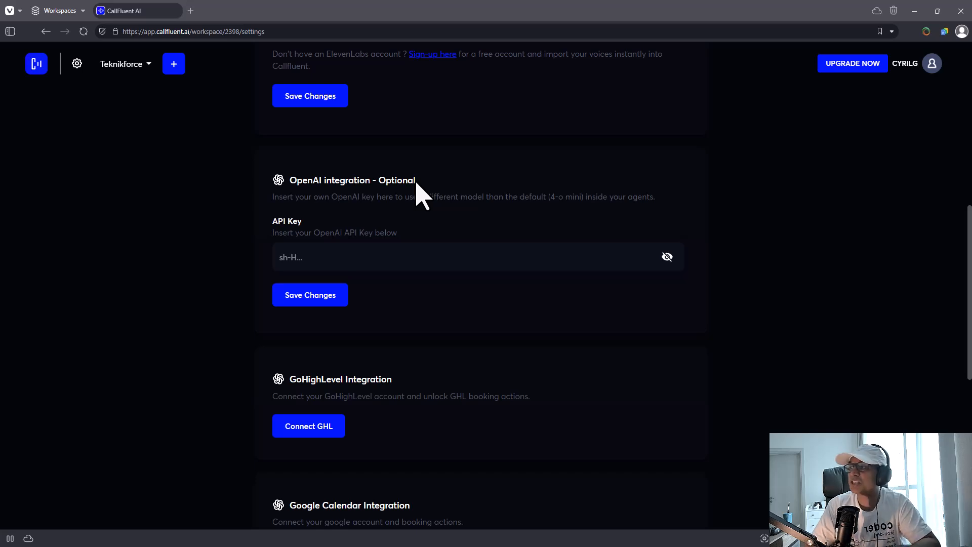
- Scroll past the GoHighLevel Integration and Google Calendar titles down to Team members and Workspace limits
scroll(374, 263, down, 4)
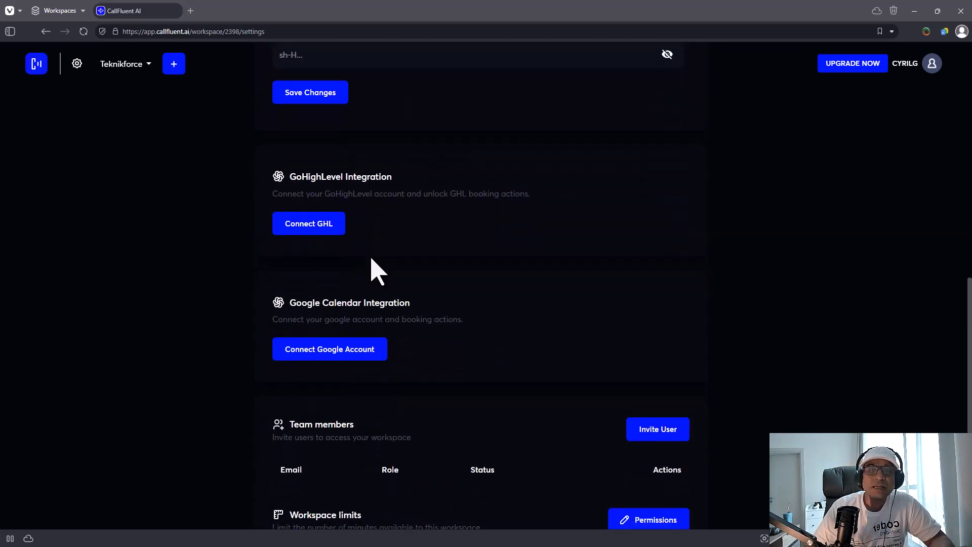
scroll(359, 278, up, 6)
scroll(339, 284, down, 4)
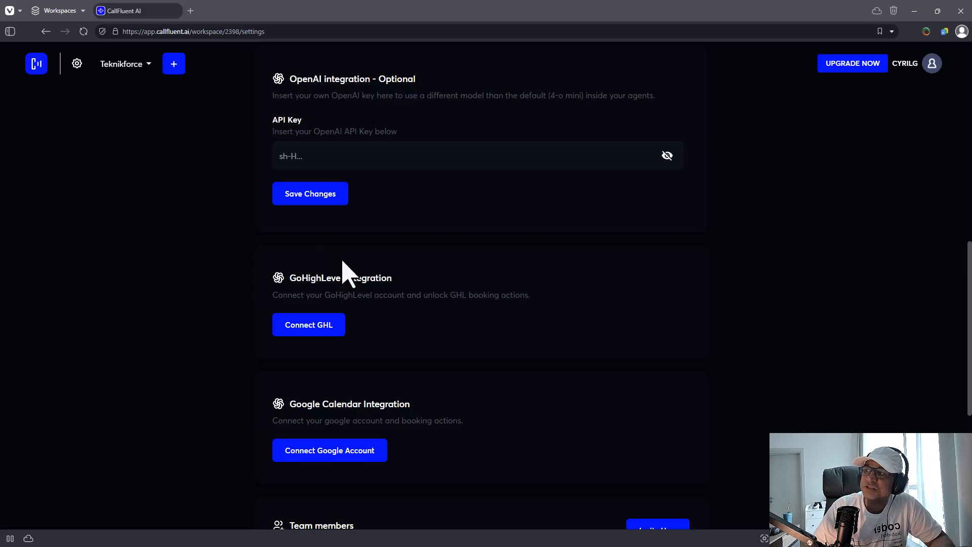
drag(312, 279, 373, 274)
click(376, 274)
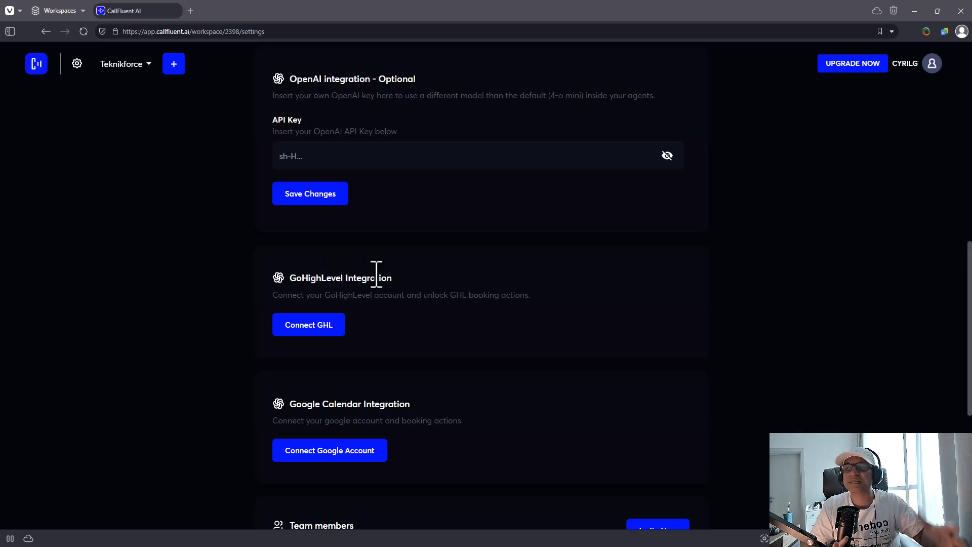
scroll(335, 301, down, 2)
drag(317, 308, 360, 311)
click(364, 309)
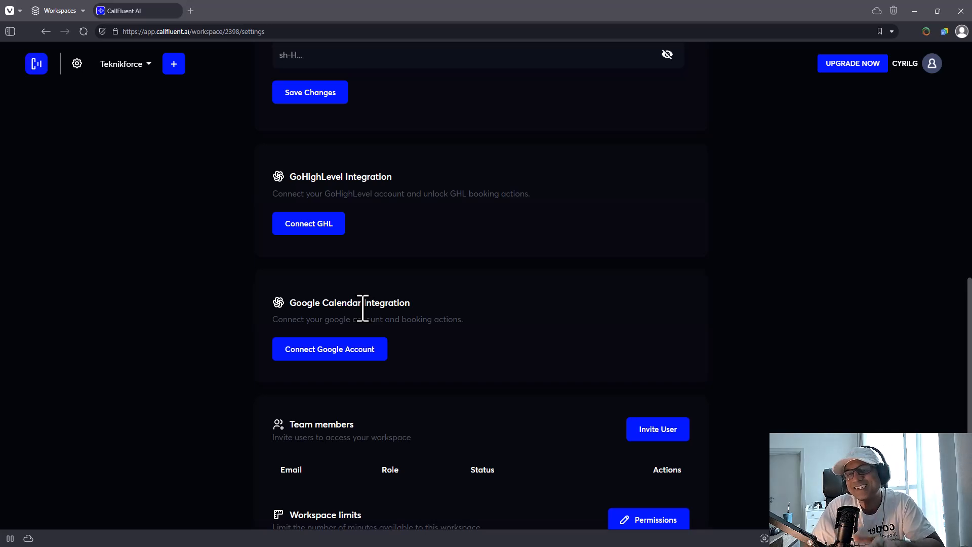
scroll(336, 325, down, 3)
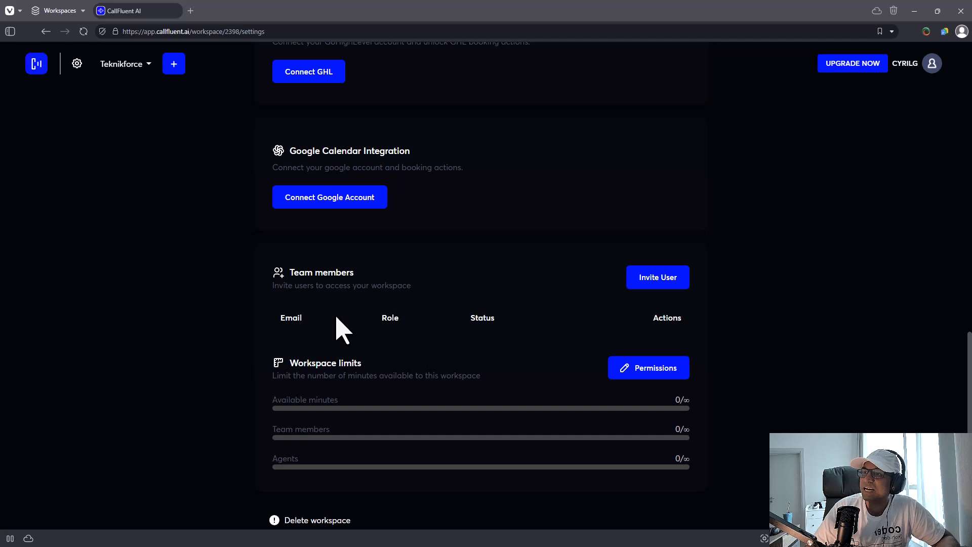
- Highlight the Team members heading, scroll to Delete workspace, then switch to the Demo Workspace Agents window
drag(288, 274, 312, 261)
click(360, 278)
scroll(354, 286, down, 1)
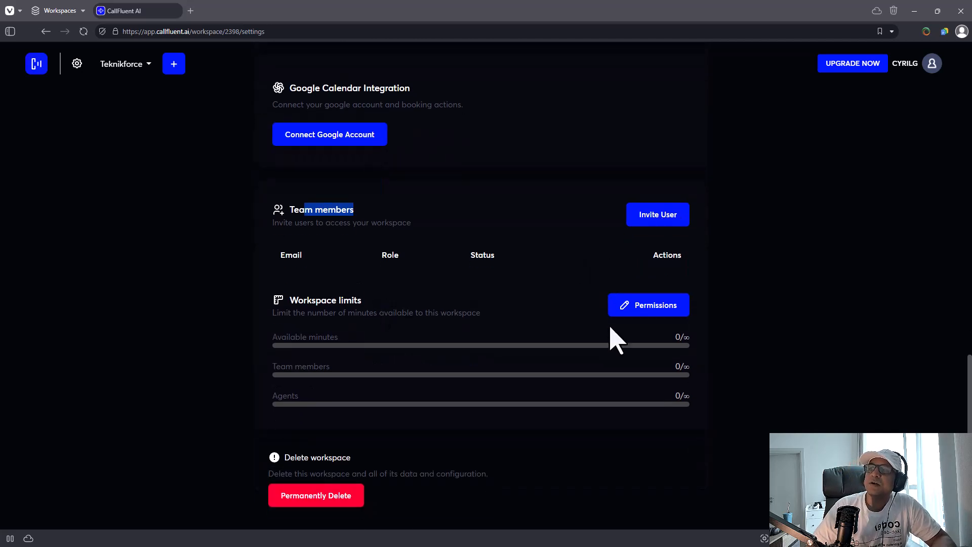
click(288, 140)
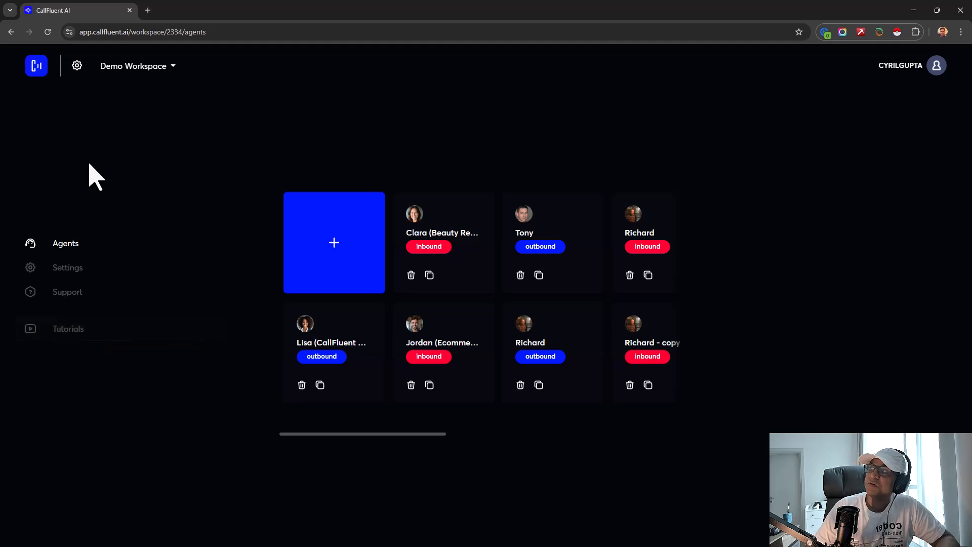
- Open the Video Tutorials drawer from the Tutorials item in the left sidebar
click(78, 329)
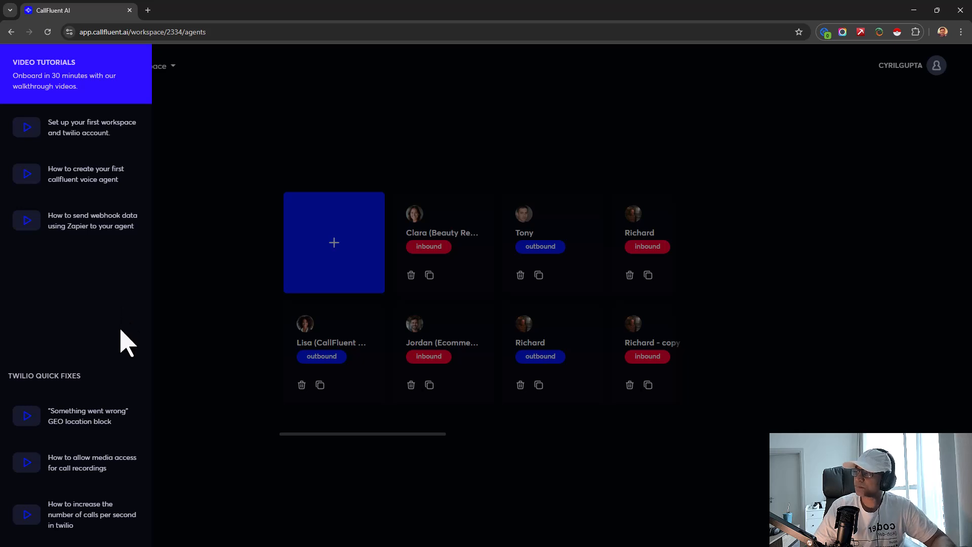
- Close the video tutorials drawer, reopening it once and closing it again
click(176, 212)
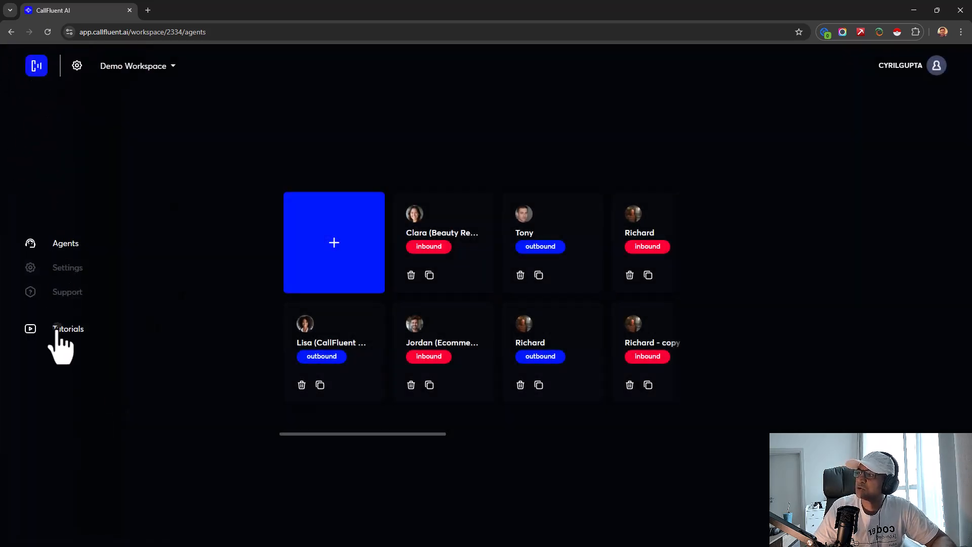
click(56, 330)
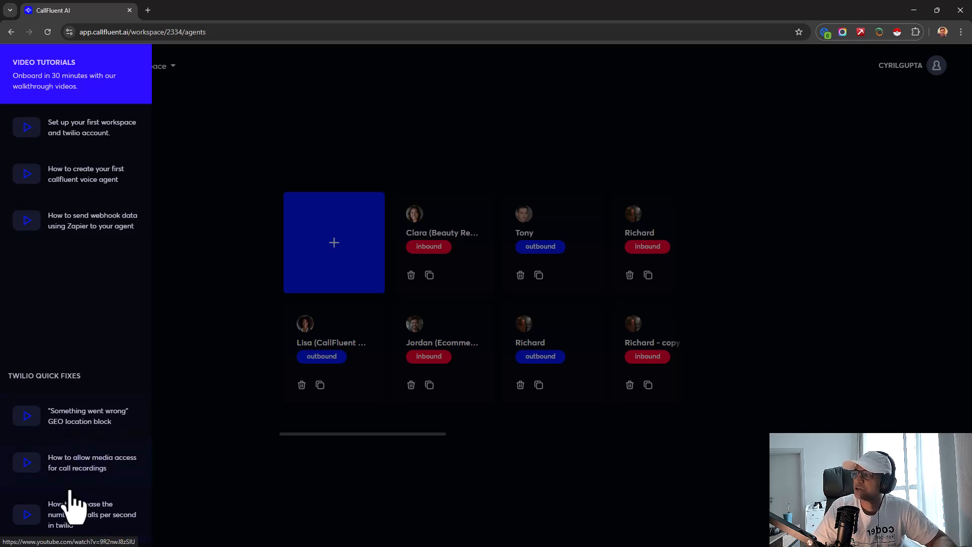
click(192, 486)
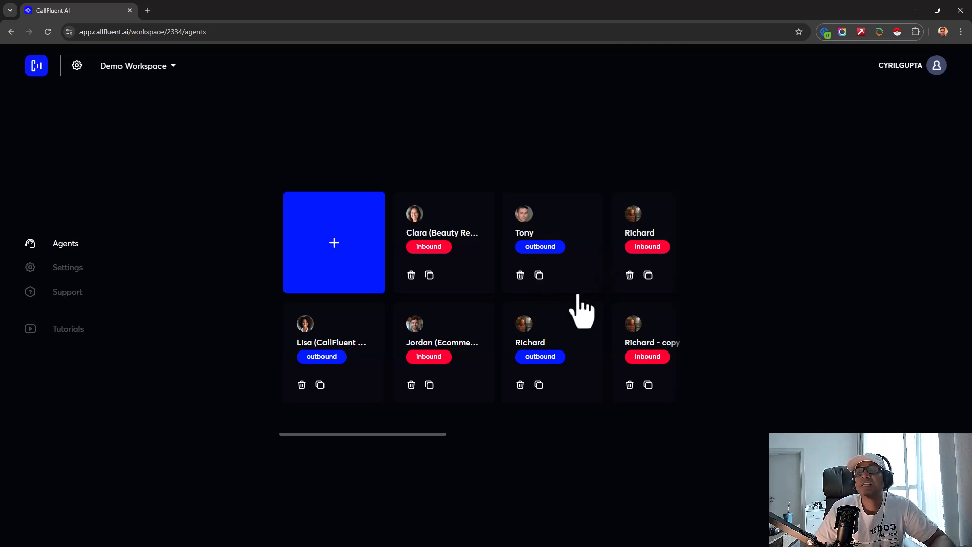
- View Tony's call history, return to the agents grid, and start creating a new agent
click(546, 246)
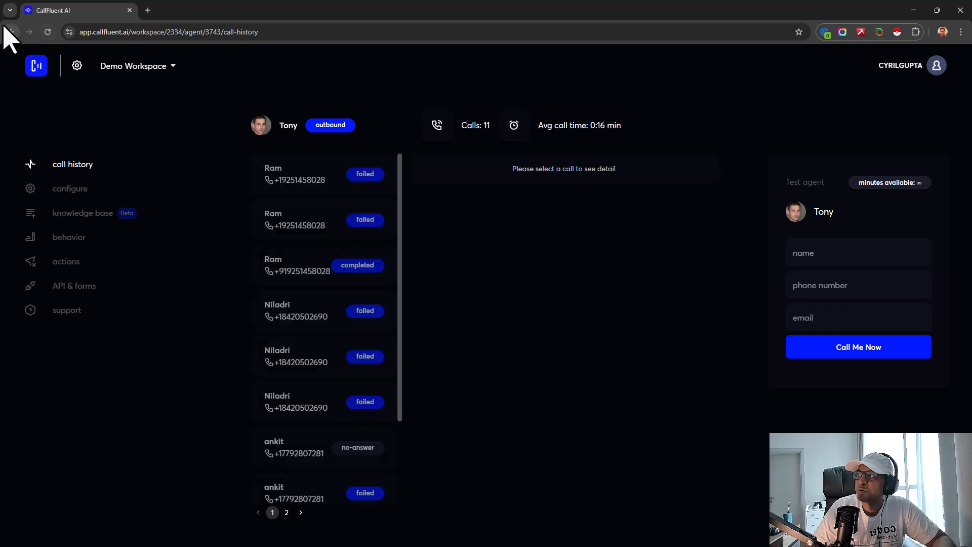
click(11, 32)
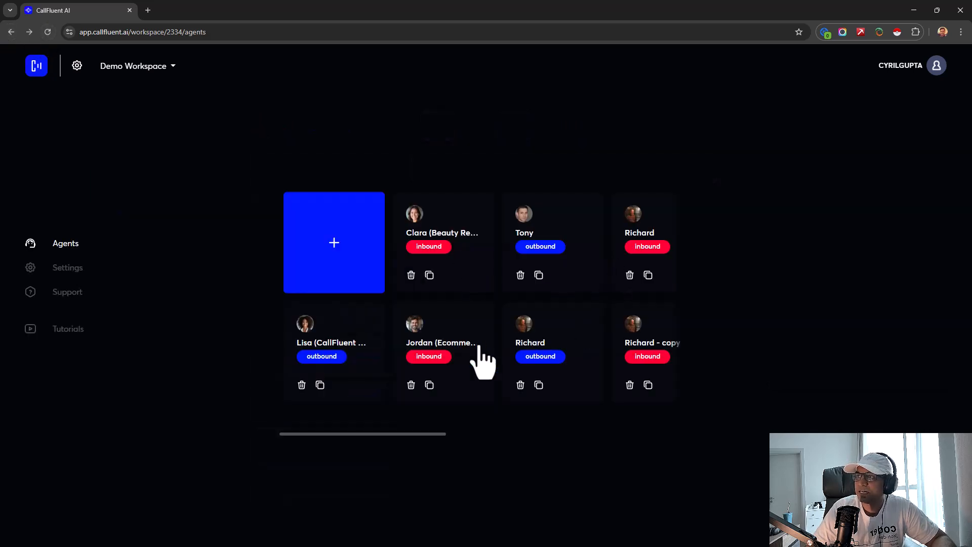
click(322, 264)
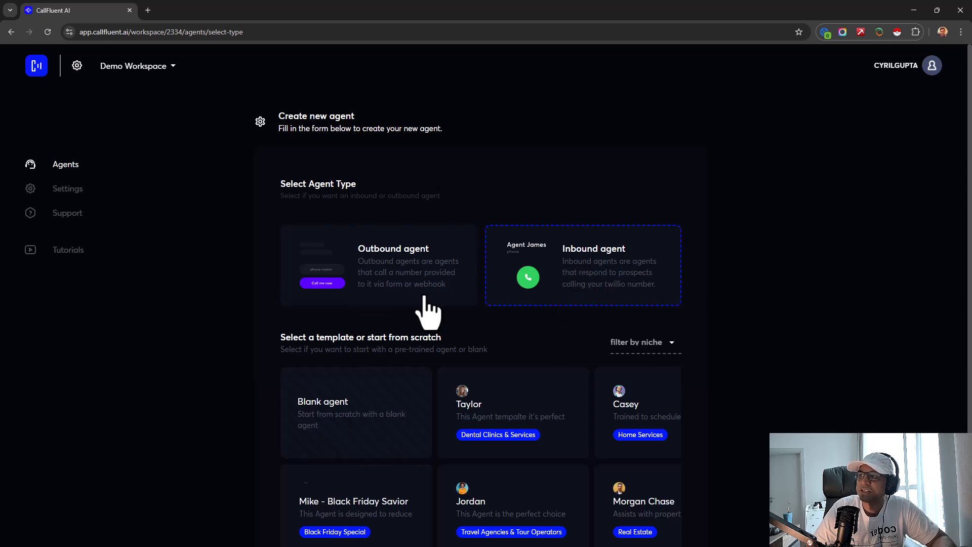
- Browse the agent templates, trying Casey, Taylor, Mike - Black Friday Savior and Jordan
scroll(412, 304, down, 3)
click(606, 326)
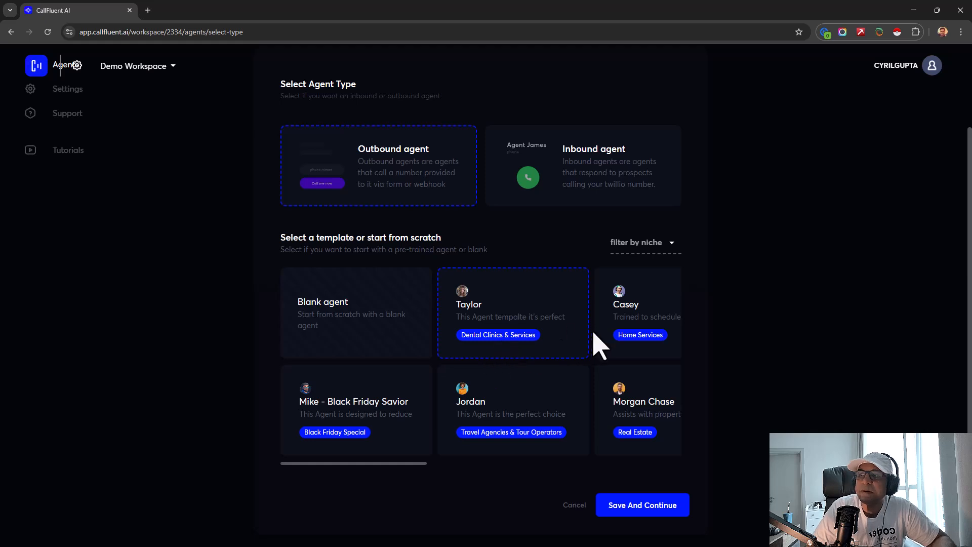
click(651, 276)
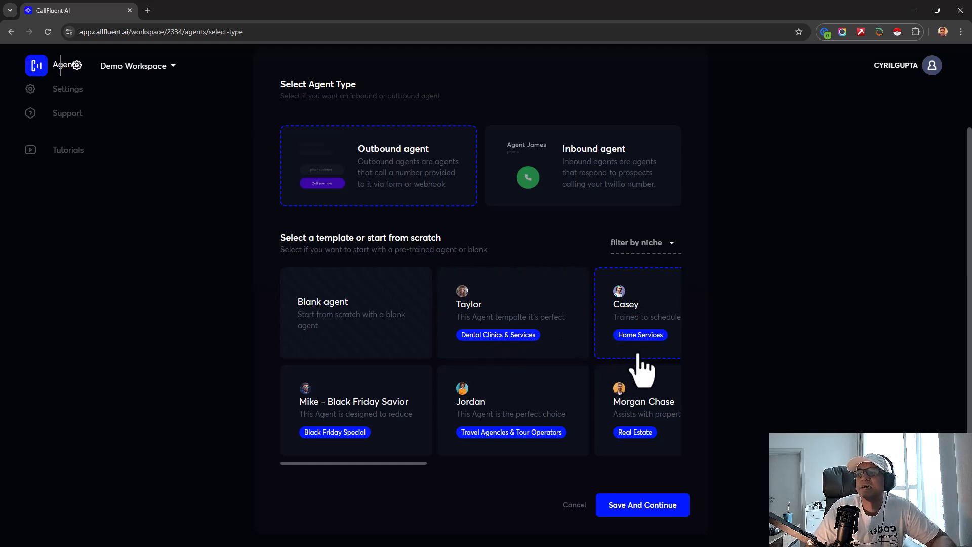
drag(639, 354, 534, 354)
click(561, 350)
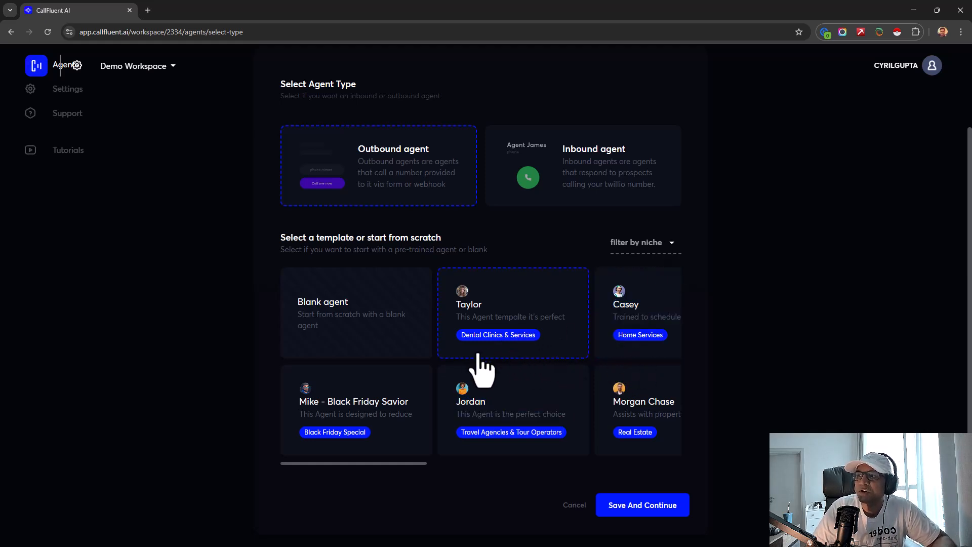
click(629, 351)
click(365, 434)
drag(384, 463, 540, 465)
click(424, 431)
click(434, 467)
drag(438, 465, 412, 427)
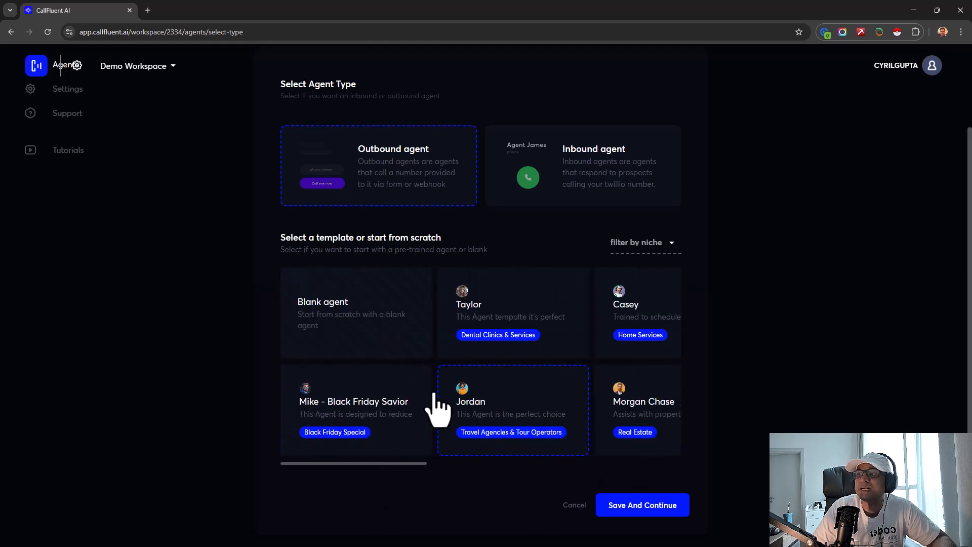
- Start the outbound agent from the Blank template and save the agent type
click(629, 347)
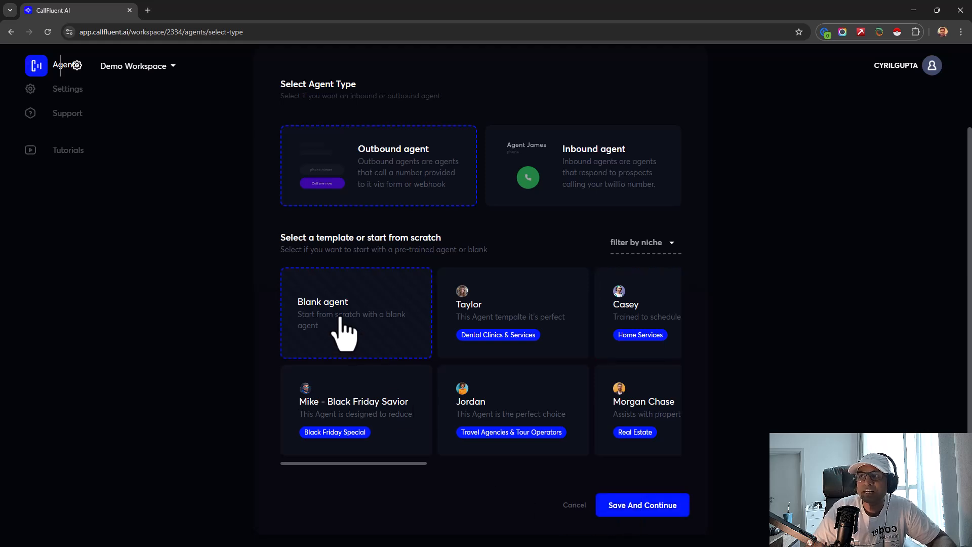
click(653, 507)
click(369, 151)
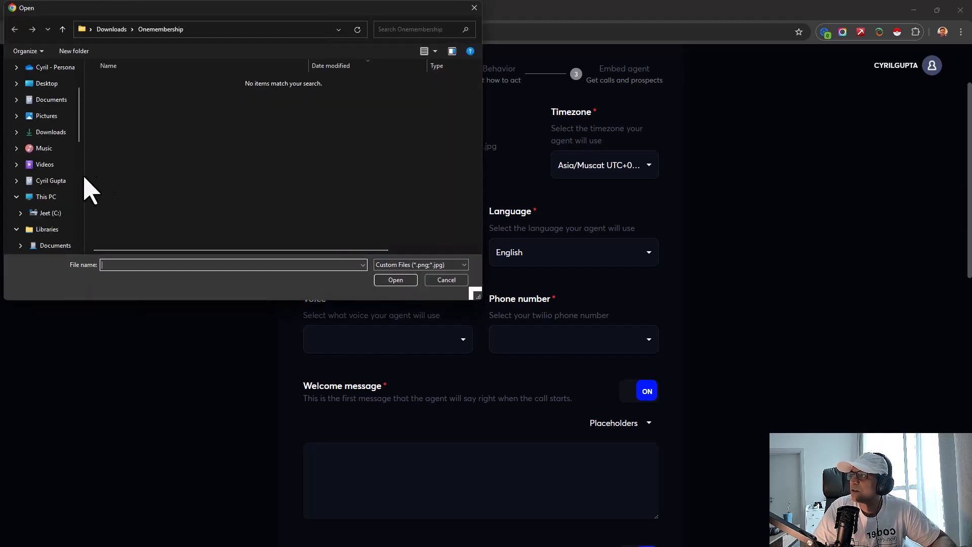
- Upload photonobg.jpg from Photographs\_Social photos as the avatar, keeping timezone Asia/Muscat
click(64, 213)
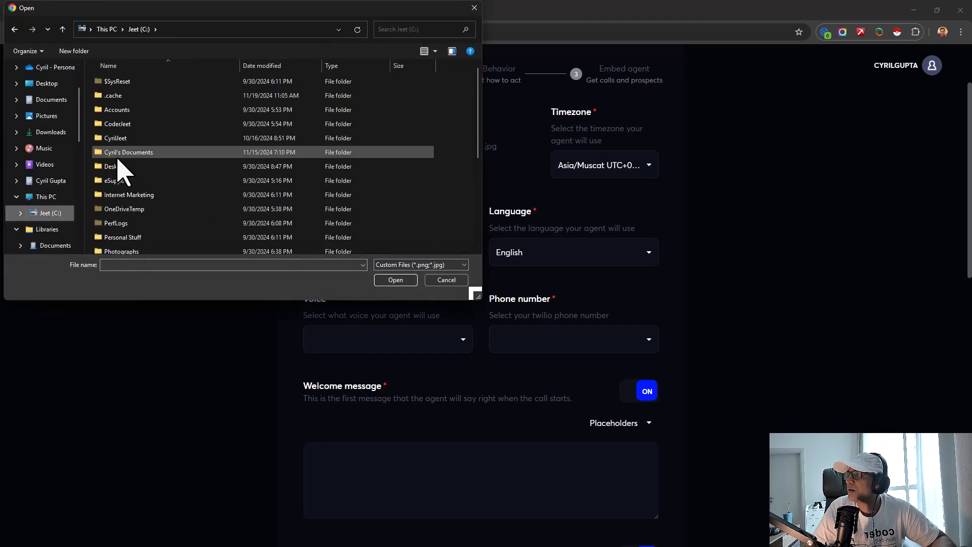
scroll(128, 223, down, 1)
double_click(125, 220)
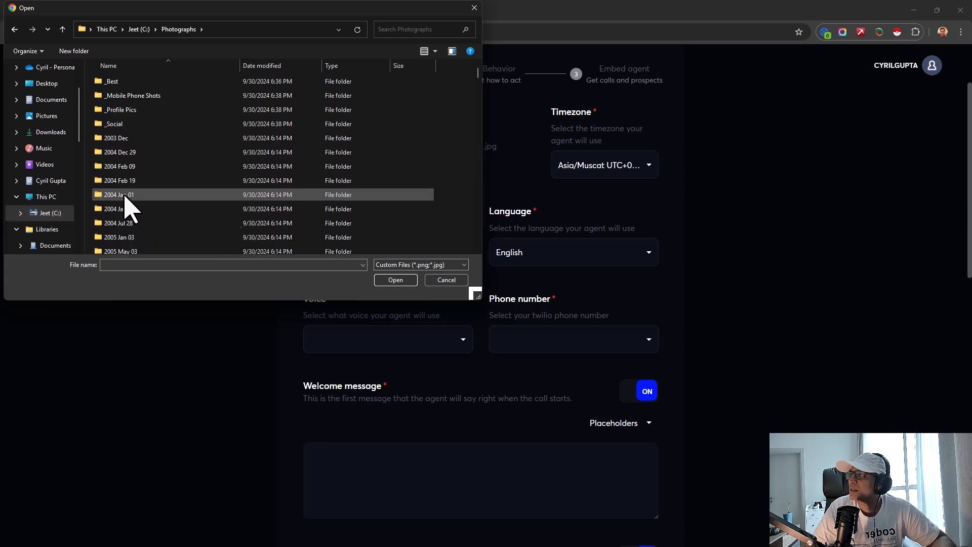
double_click(121, 126)
double_click(339, 165)
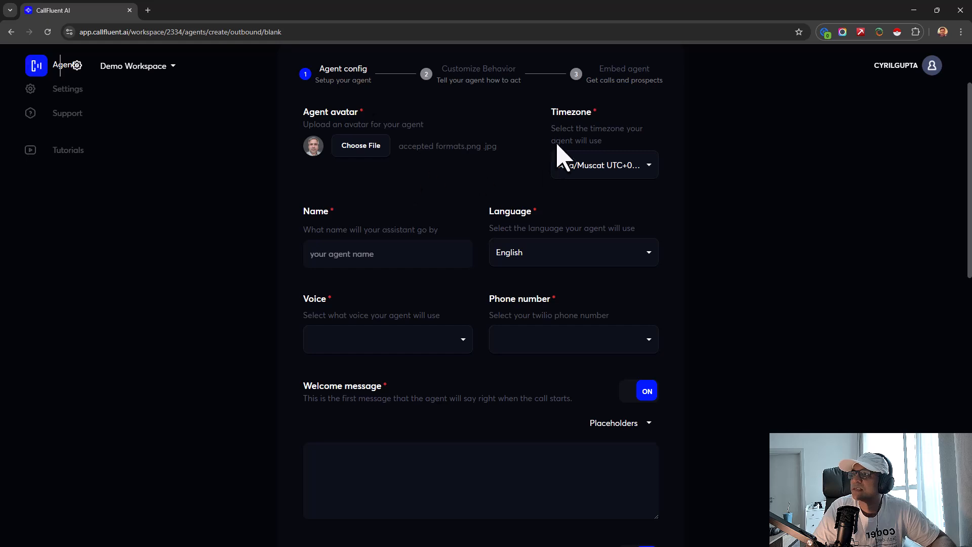
click(585, 165)
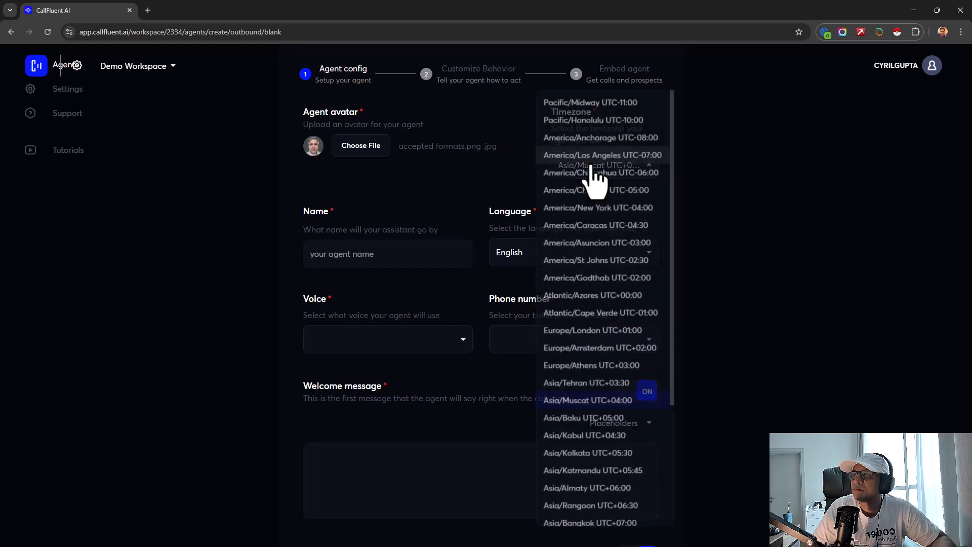
click(735, 310)
- Name the agent Jeet and set its voice to Roger after trying Luna and Athena
click(417, 255)
text(Jeet)
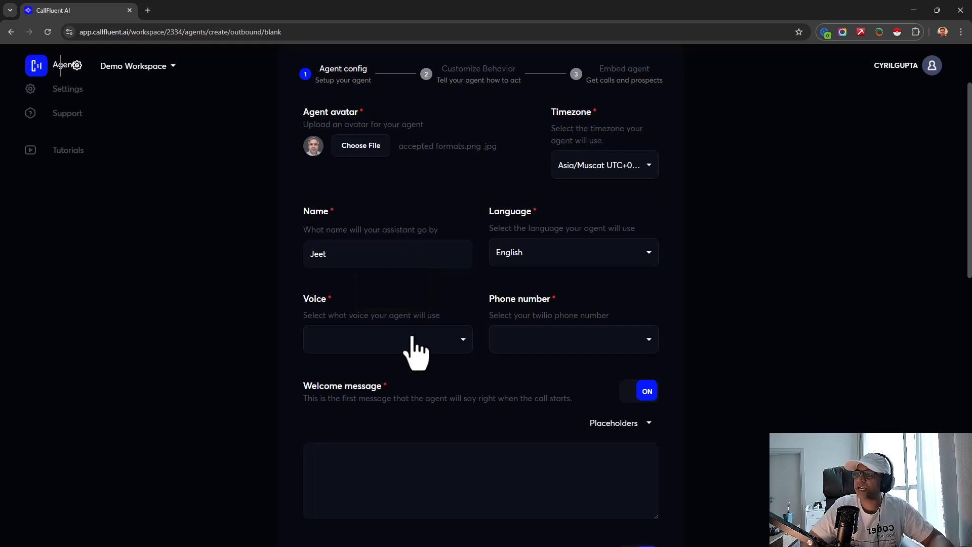
click(396, 340)
scroll(425, 332, down, 20)
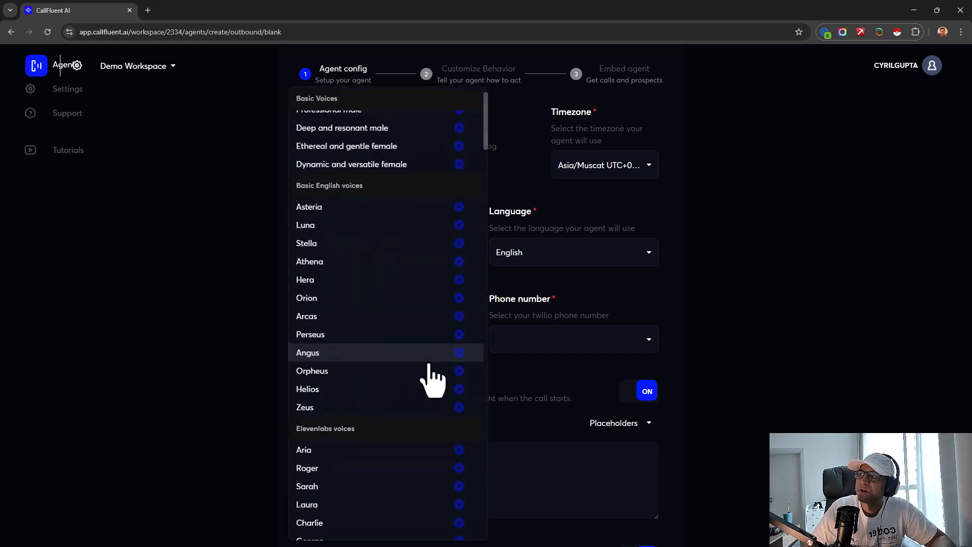
scroll(433, 374, up, 20)
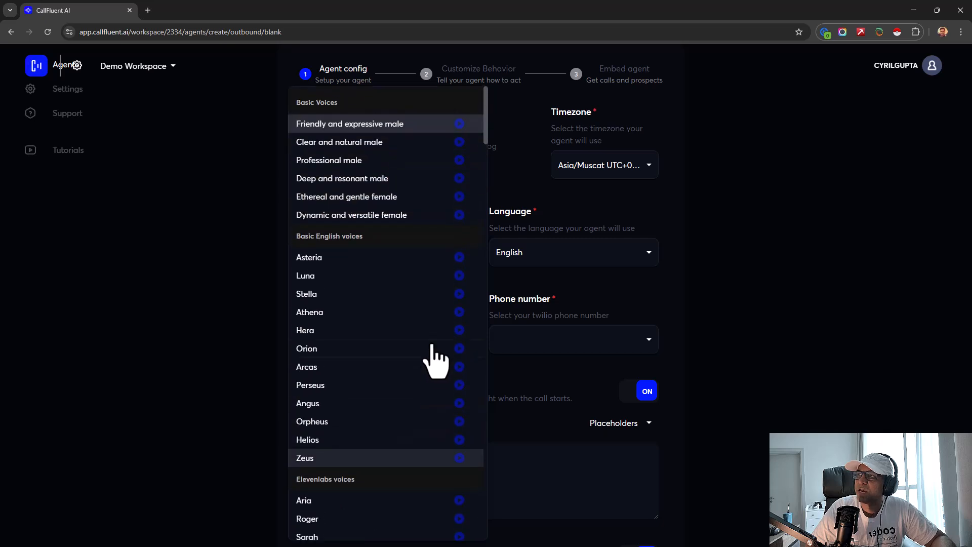
click(387, 276)
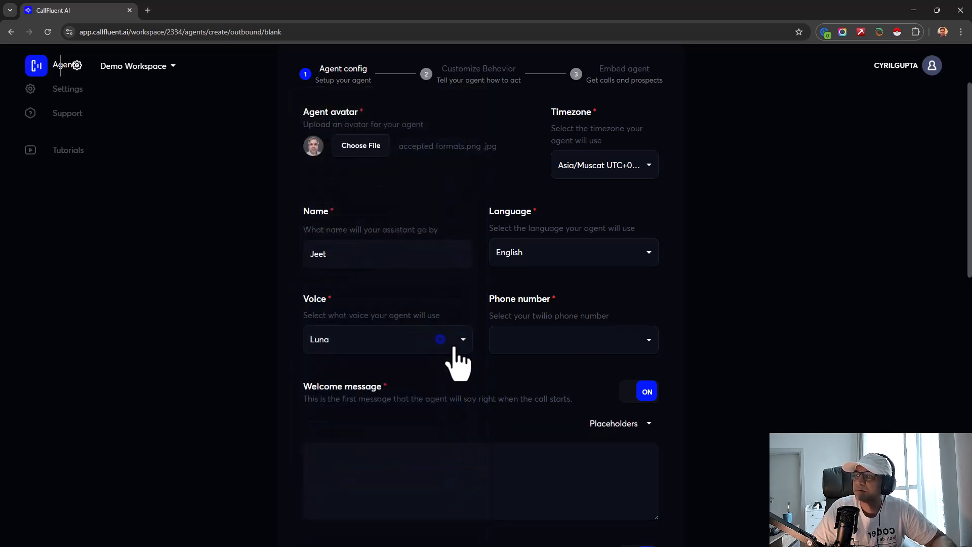
click(441, 346)
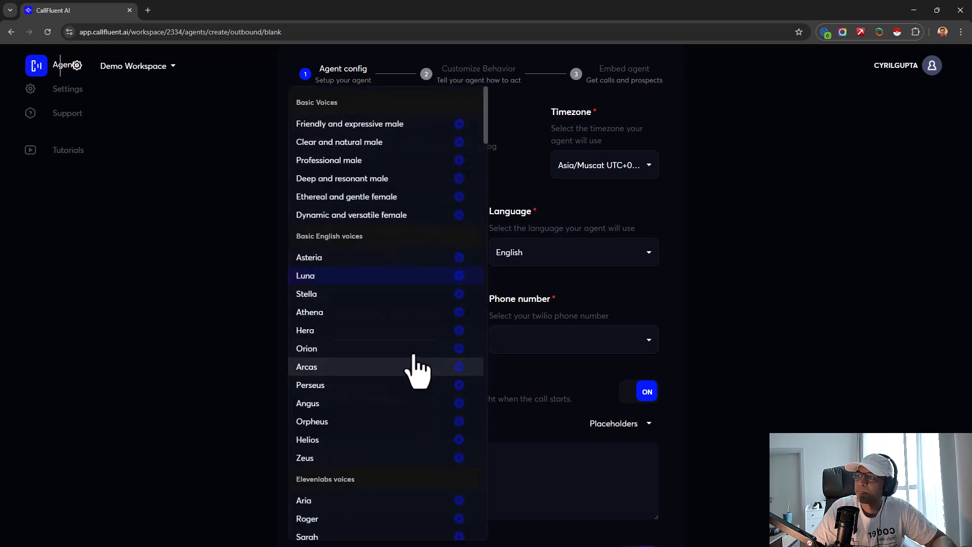
click(404, 313)
click(408, 344)
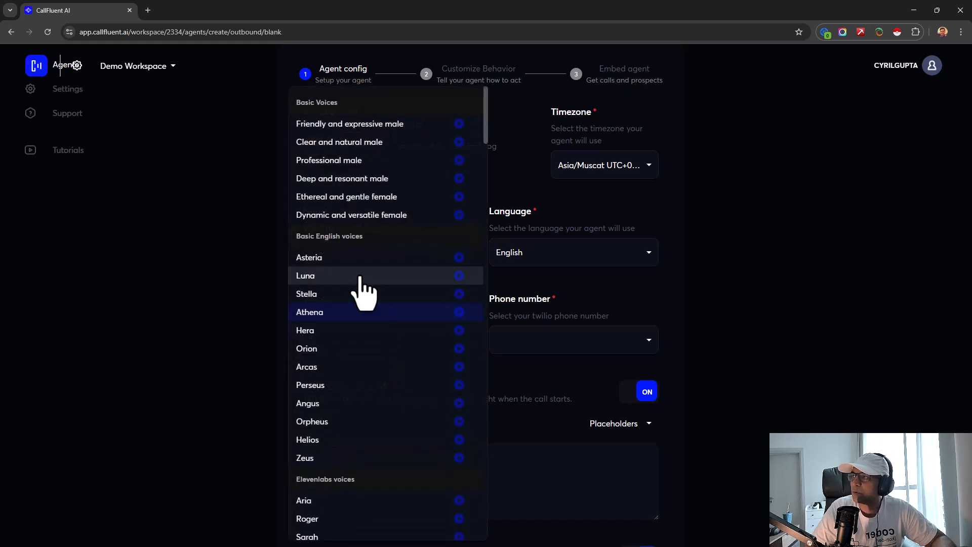
scroll(334, 324, down, 5)
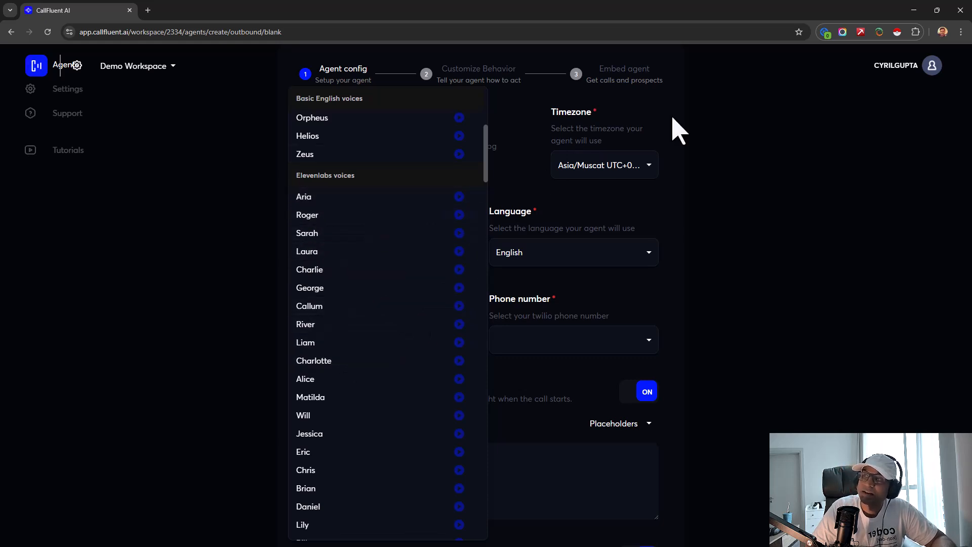
click(351, 216)
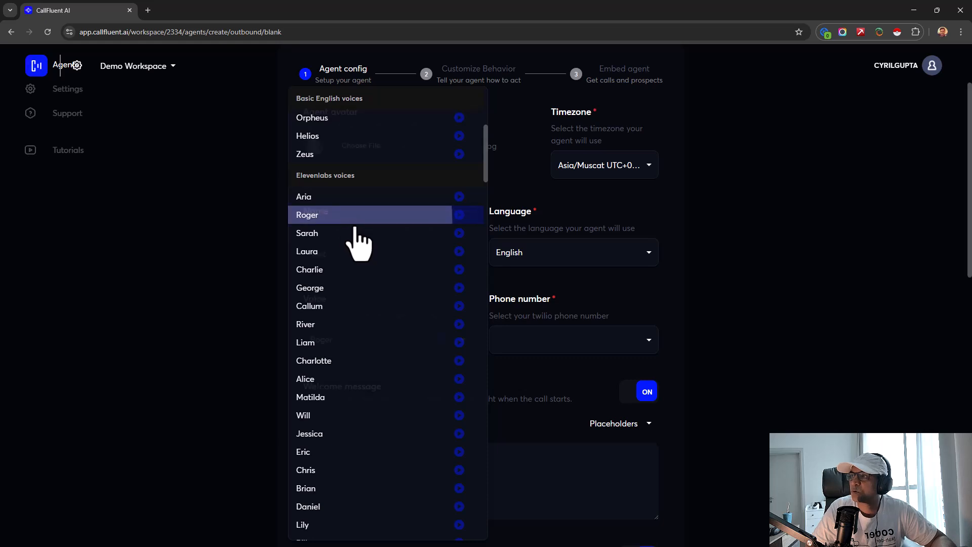
- Assign the free, unassigned Twilio phone number to the agent
click(530, 347)
click(753, 398)
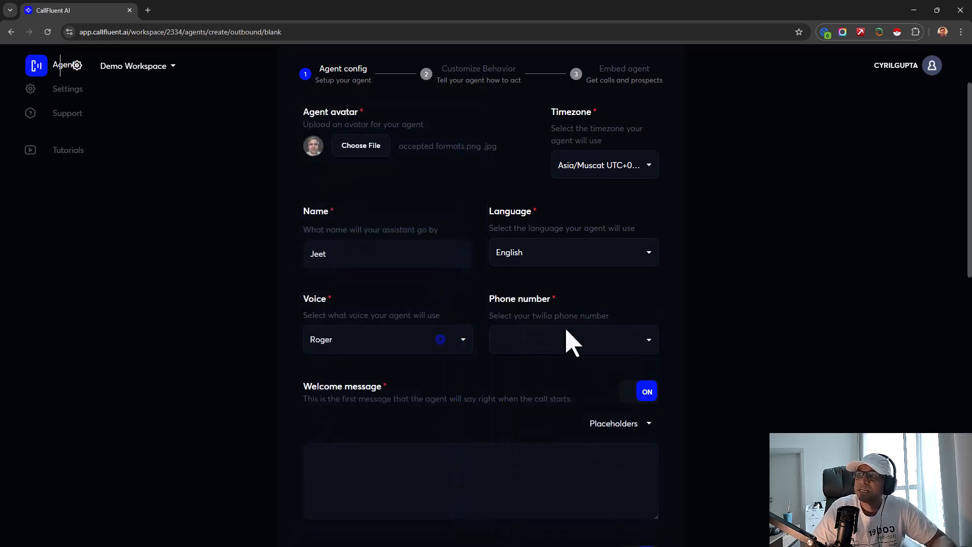
click(567, 333)
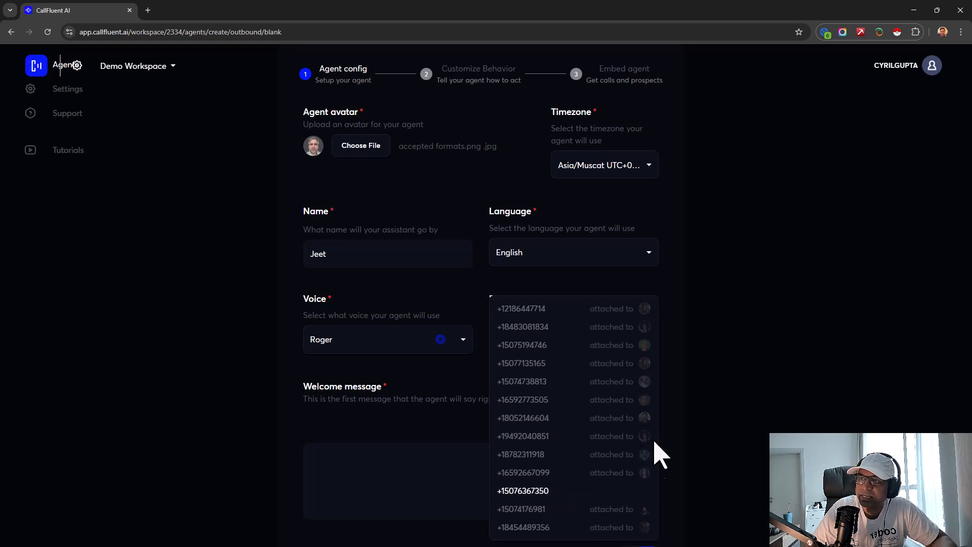
right_click(627, 493)
click(580, 498)
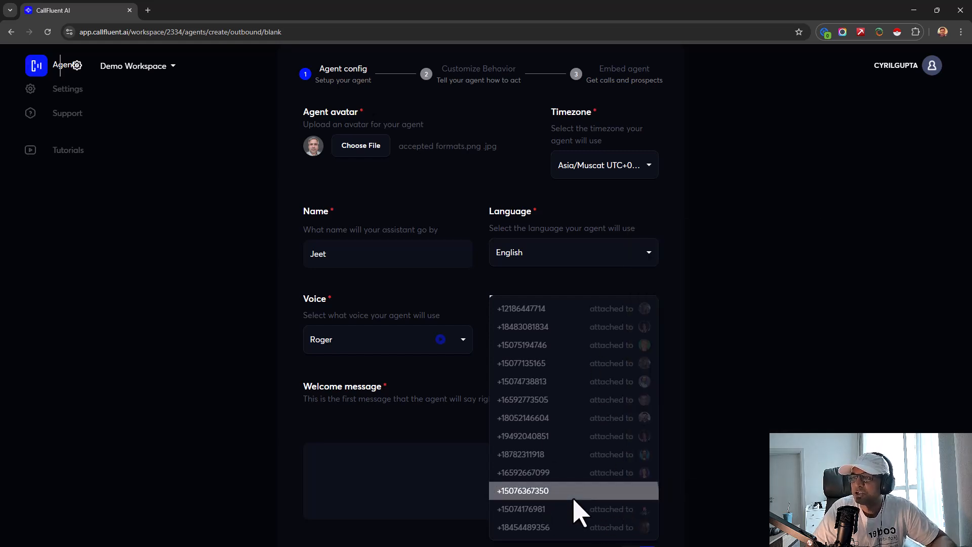
click(576, 497)
click(589, 345)
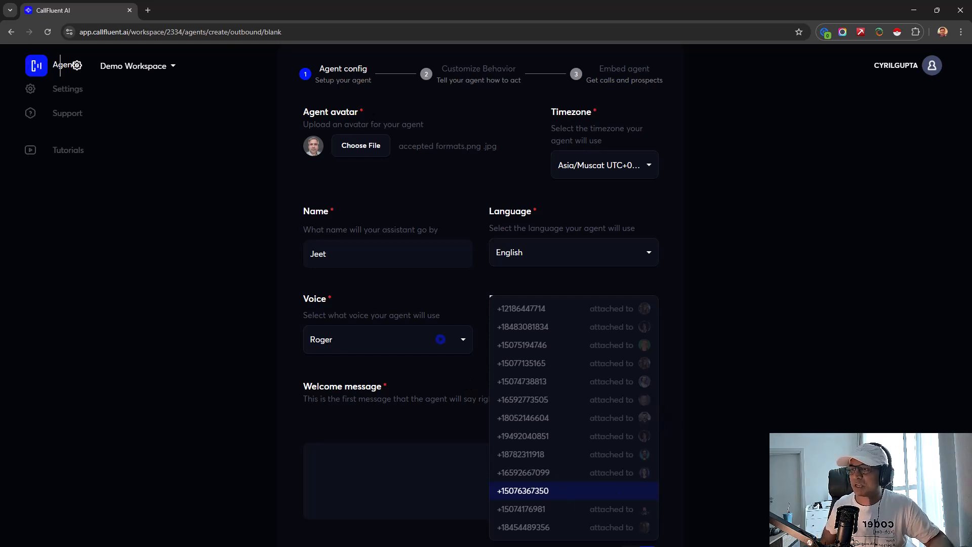
click(577, 490)
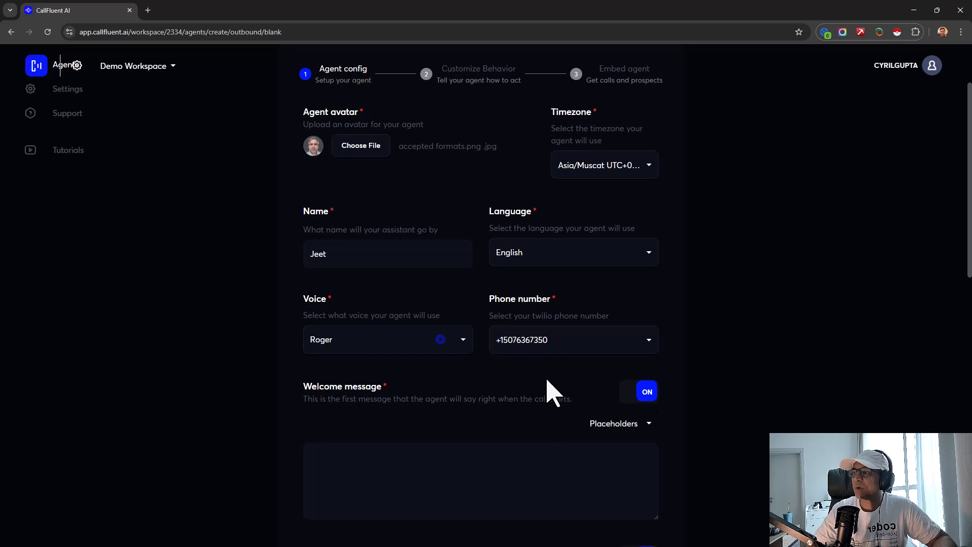
scroll(385, 337, down, 3)
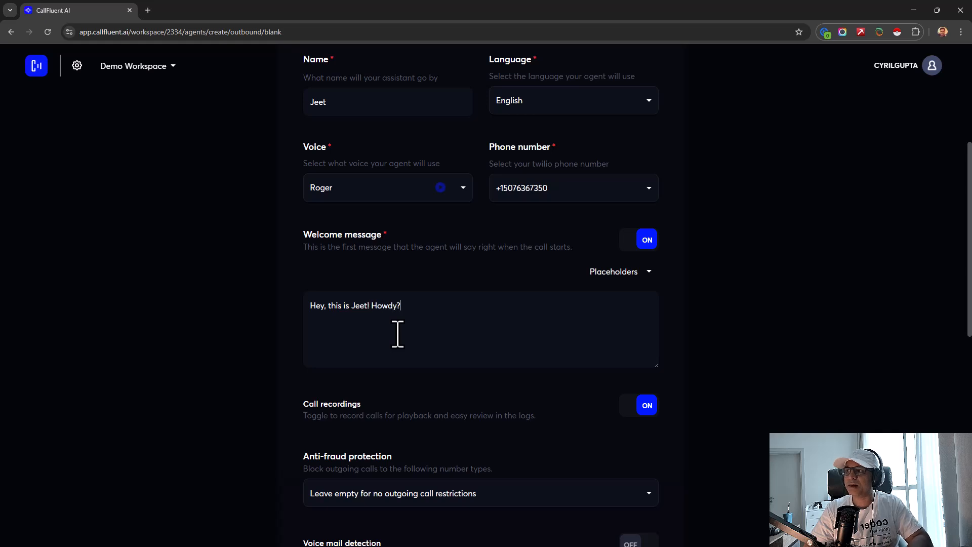
scroll(398, 335, up, 5)
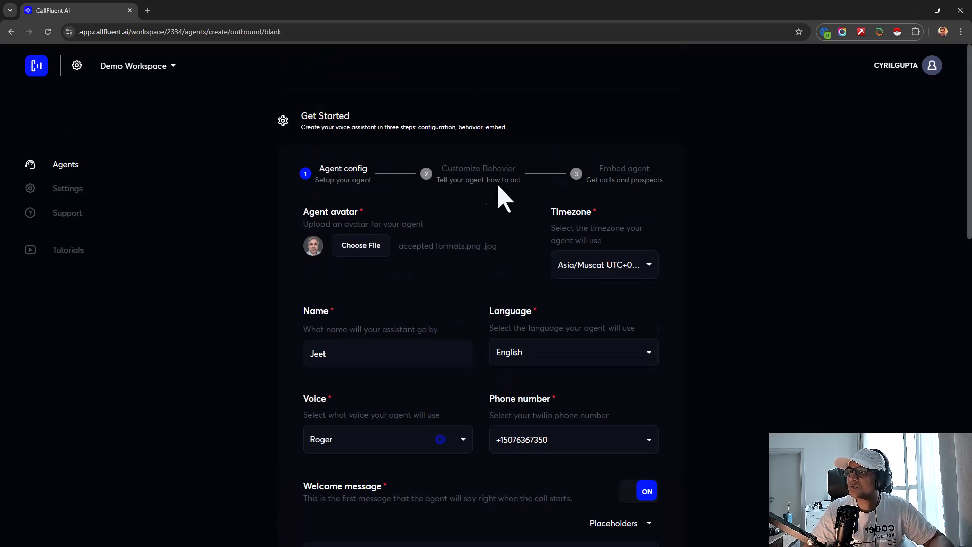
scroll(489, 336, down, 9)
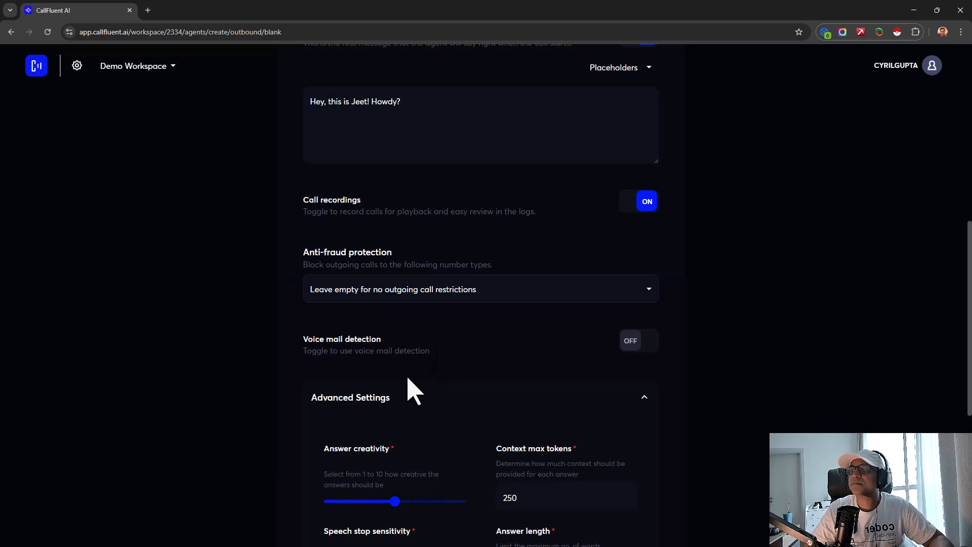
scroll(408, 380, up, 2)
drag(397, 203, 181, 256)
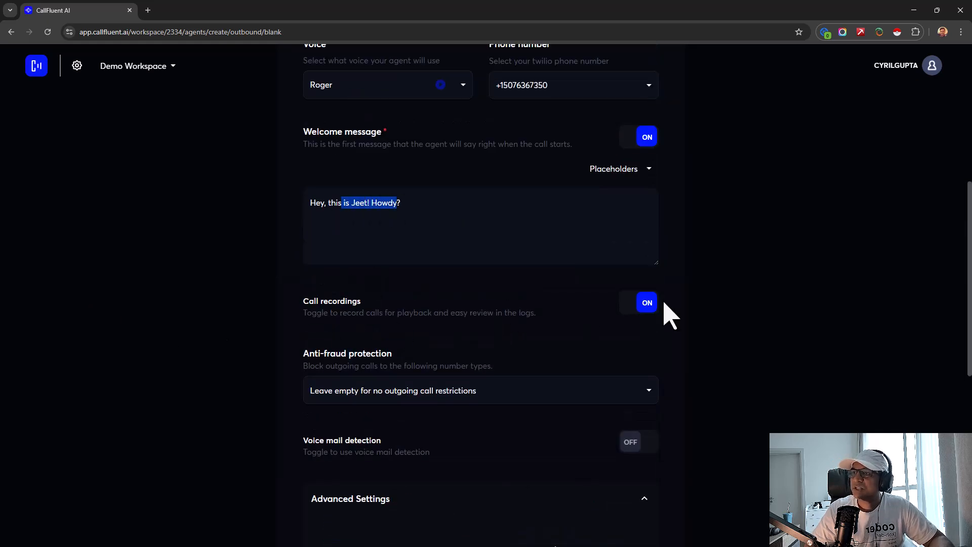
click(639, 306)
click(639, 306)
scroll(512, 329, down, 3)
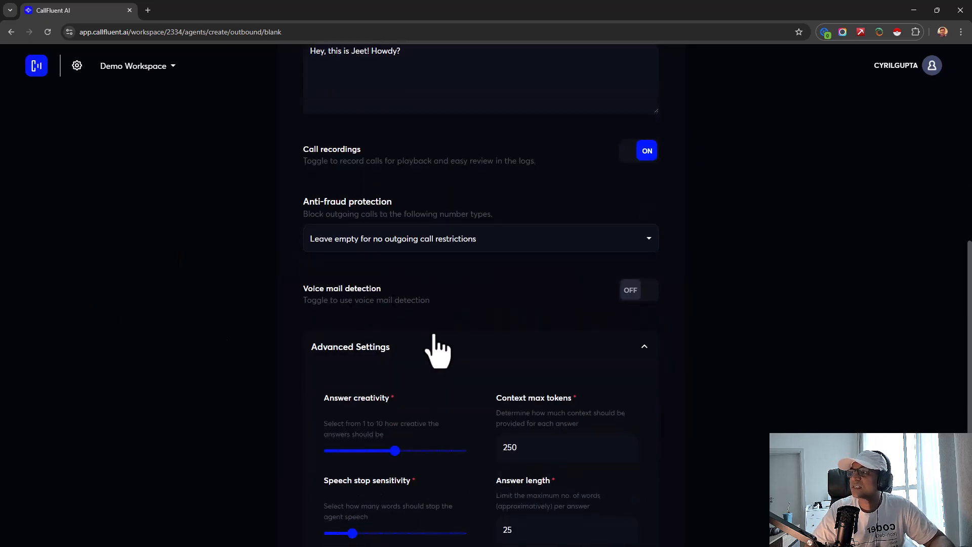
click(390, 240)
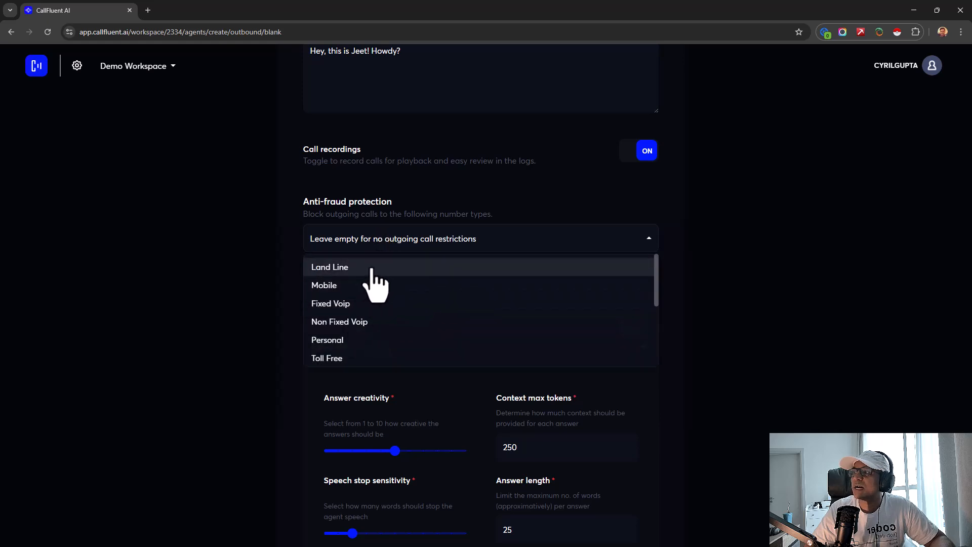
scroll(374, 294, down, 1)
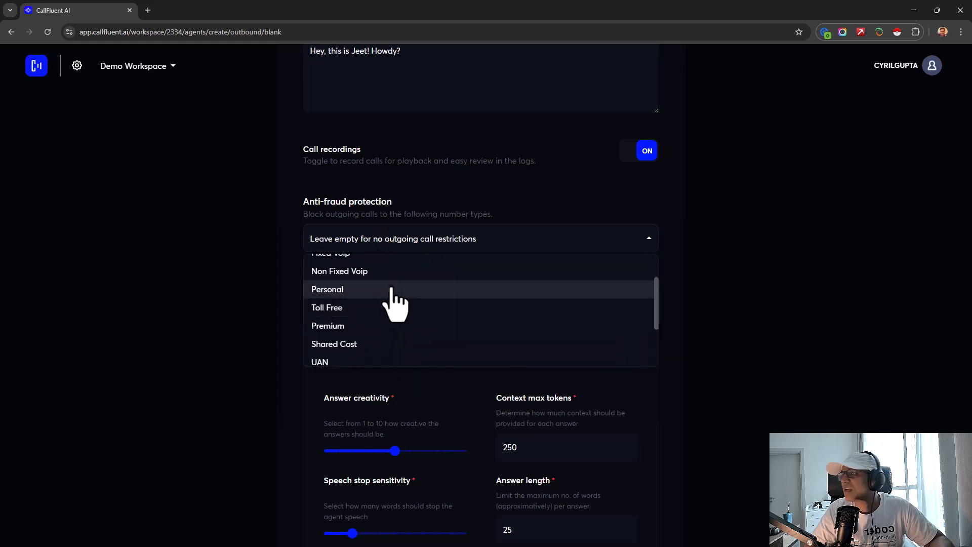
scroll(397, 299, up, 1)
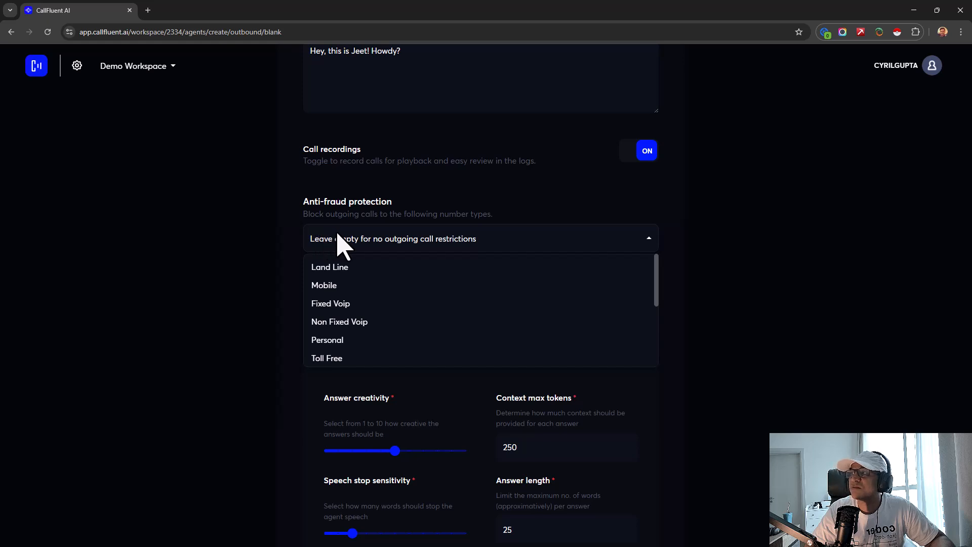
click(441, 223)
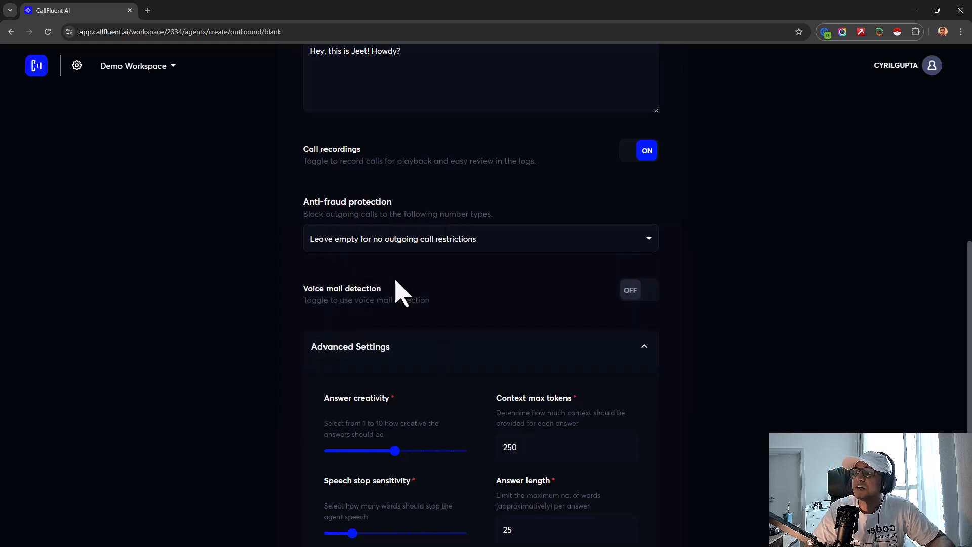
click(372, 245)
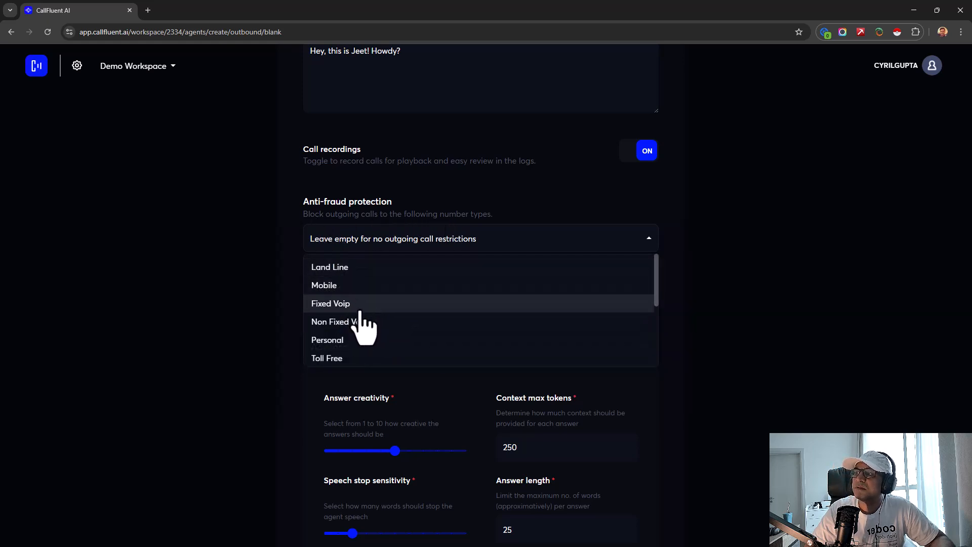
scroll(375, 343, down, 4)
click(258, 345)
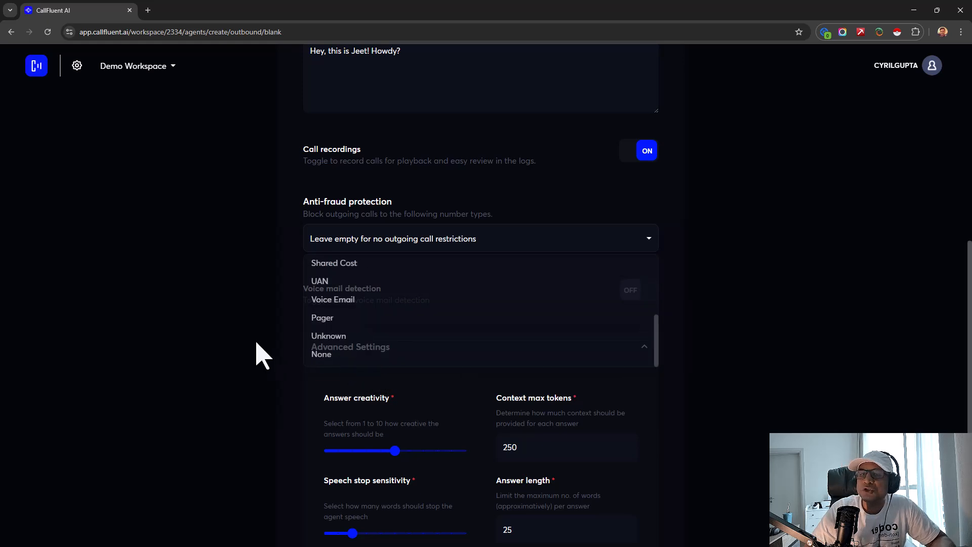
scroll(256, 343, down, 2)
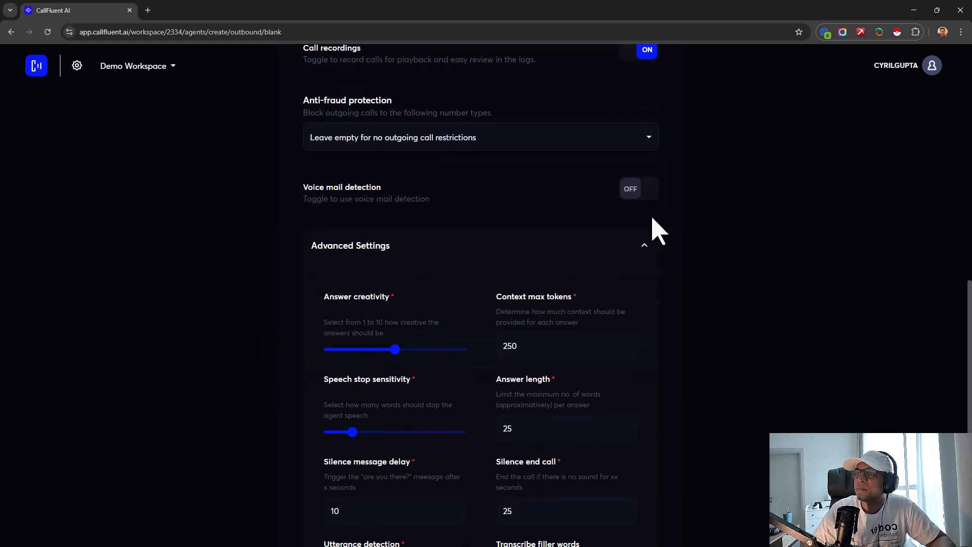
- Try voice mail detection and its voicemail handling choices, leaving detection switched off
click(645, 196)
click(645, 196)
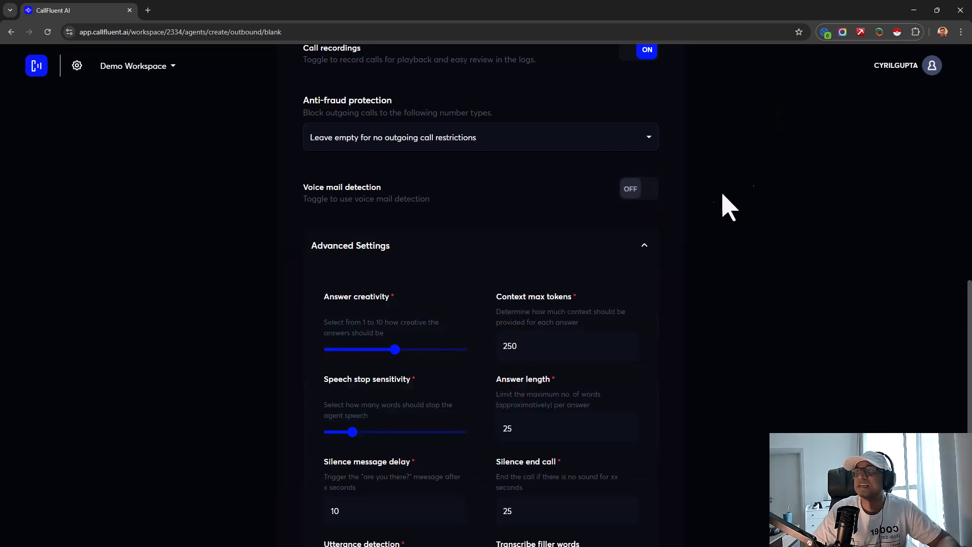
click(632, 197)
click(618, 246)
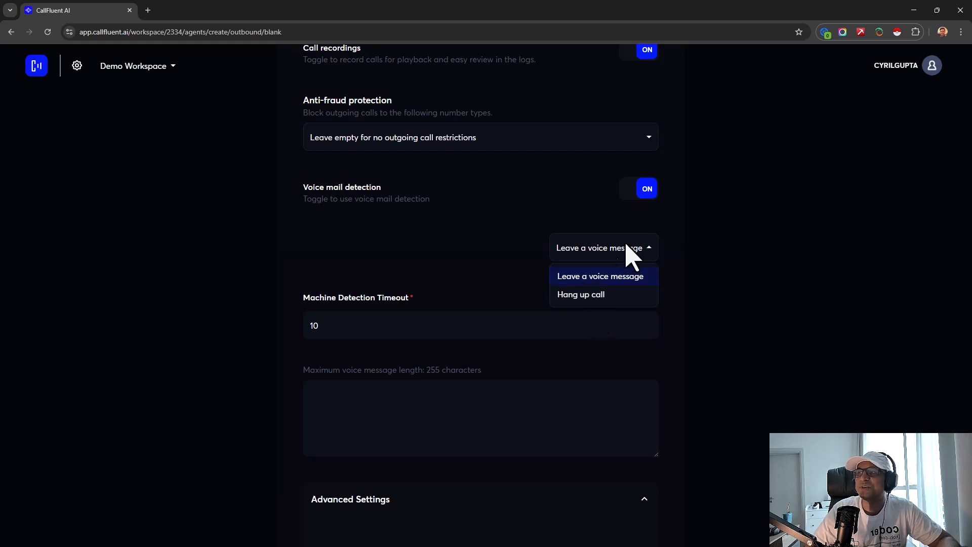
click(638, 196)
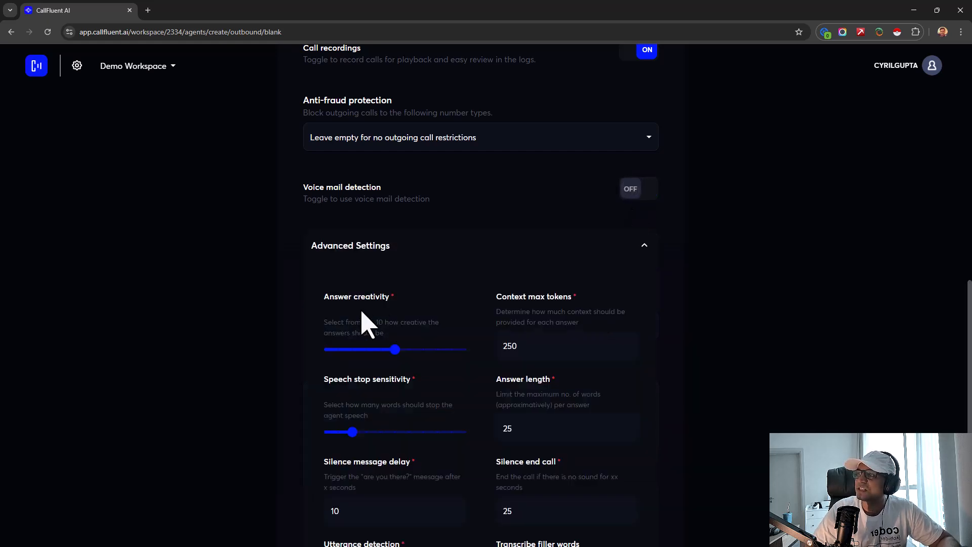
scroll(375, 322, down, 2)
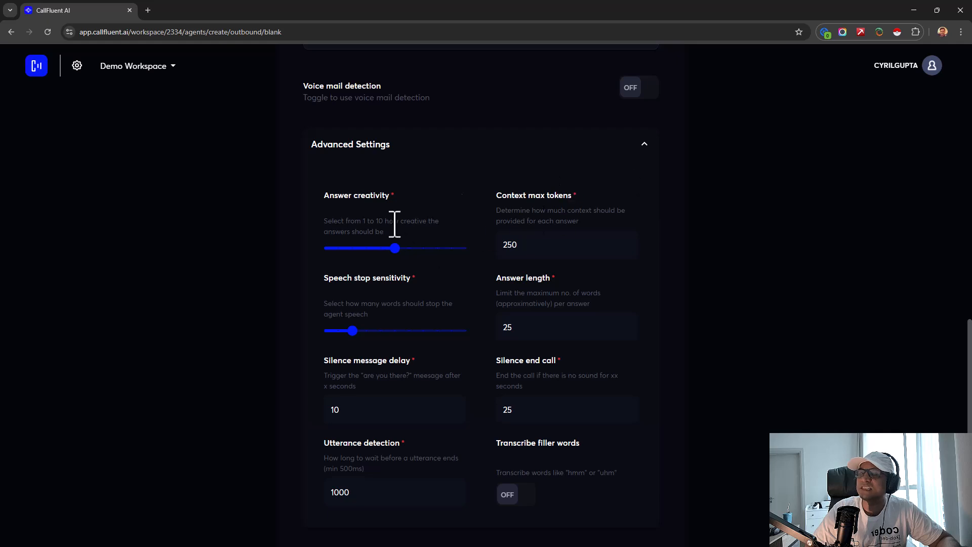
- Review context tokens, answer length and silence delay, and lower Silence end call from 25 to 24
double_click(522, 245)
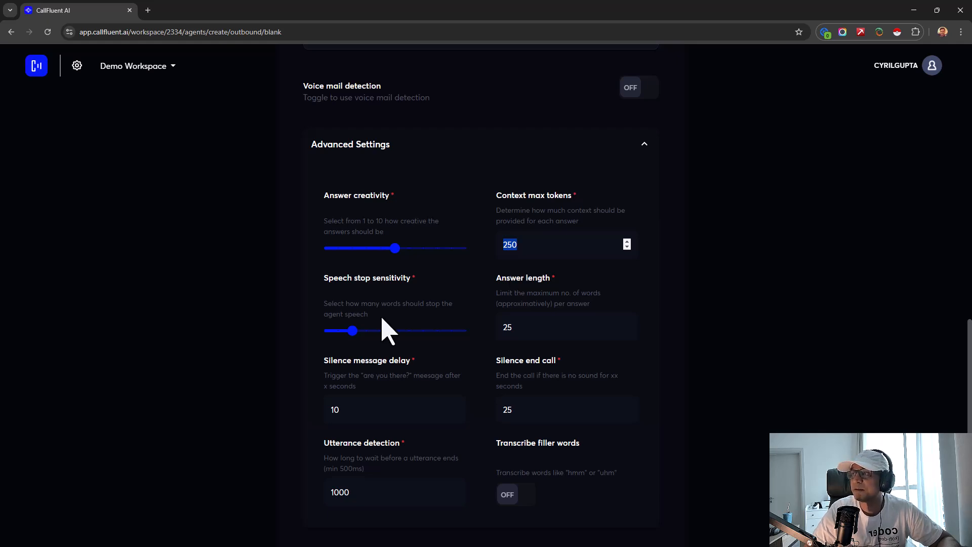
drag(344, 305, 374, 325)
click(375, 326)
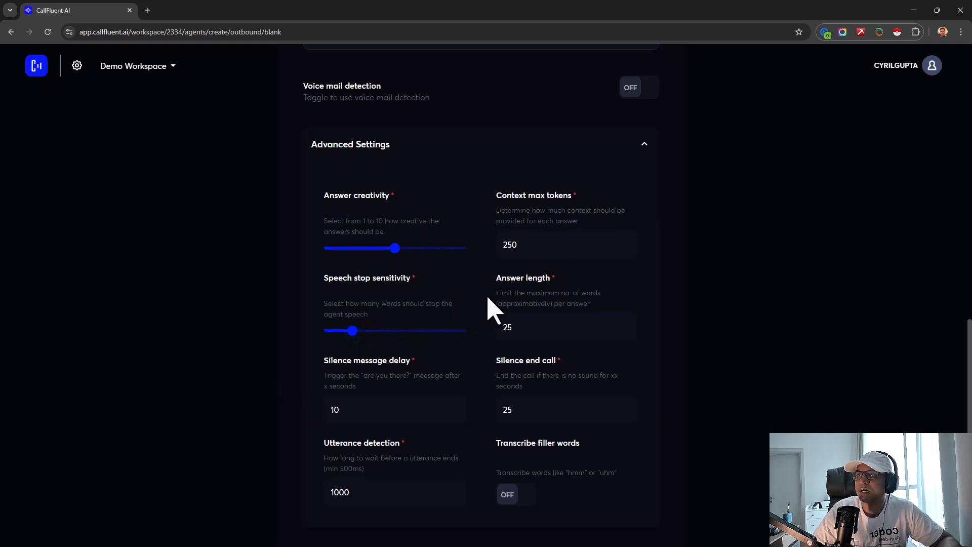
drag(508, 293, 643, 347)
click(544, 334)
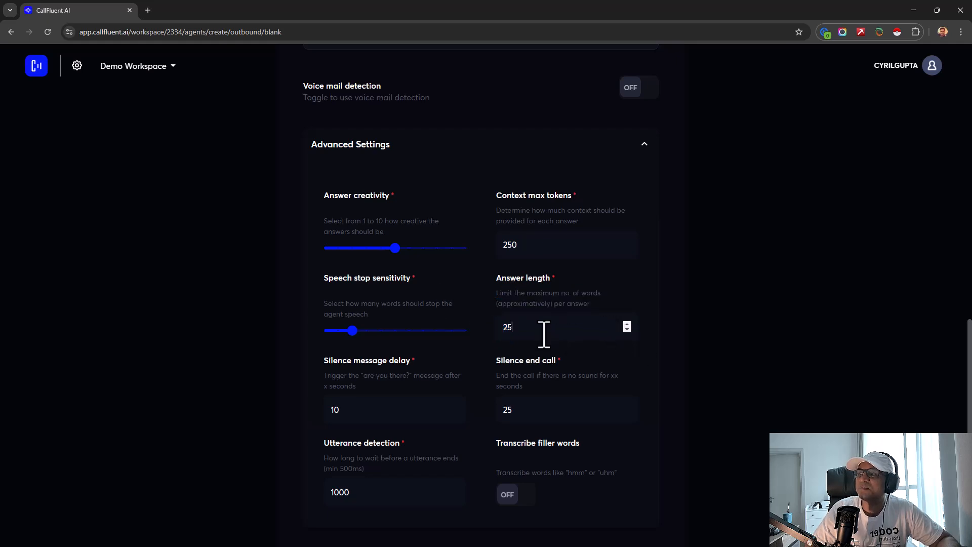
drag(346, 390, 318, 375)
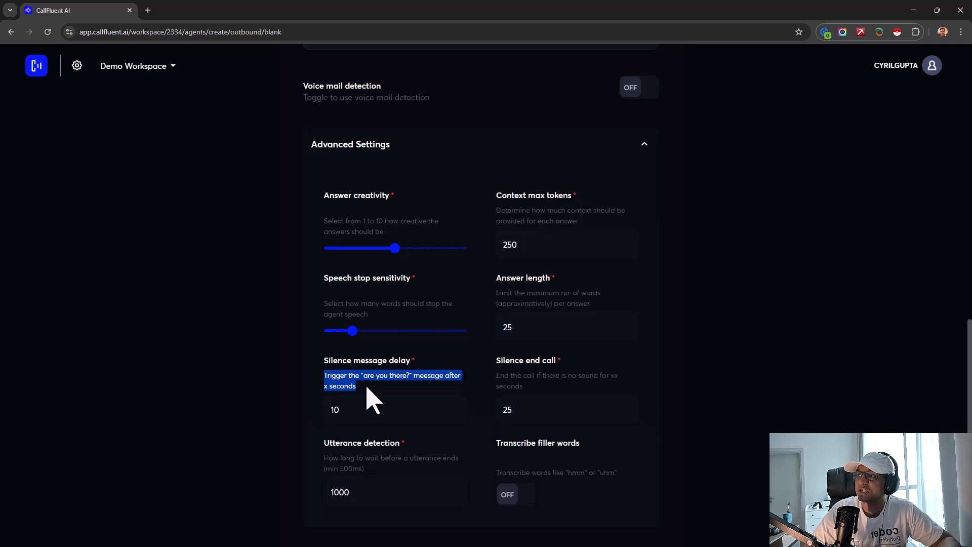
double_click(355, 415)
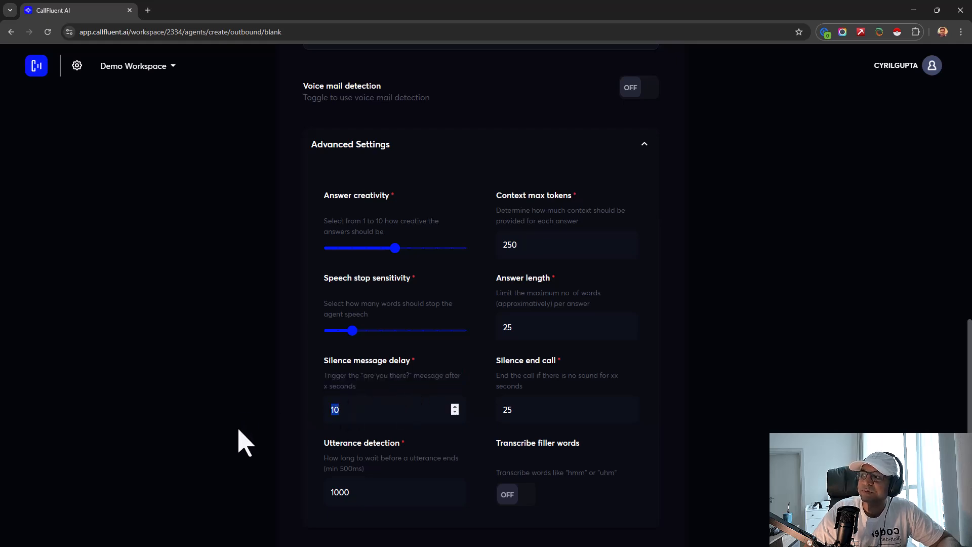
drag(378, 360, 417, 369)
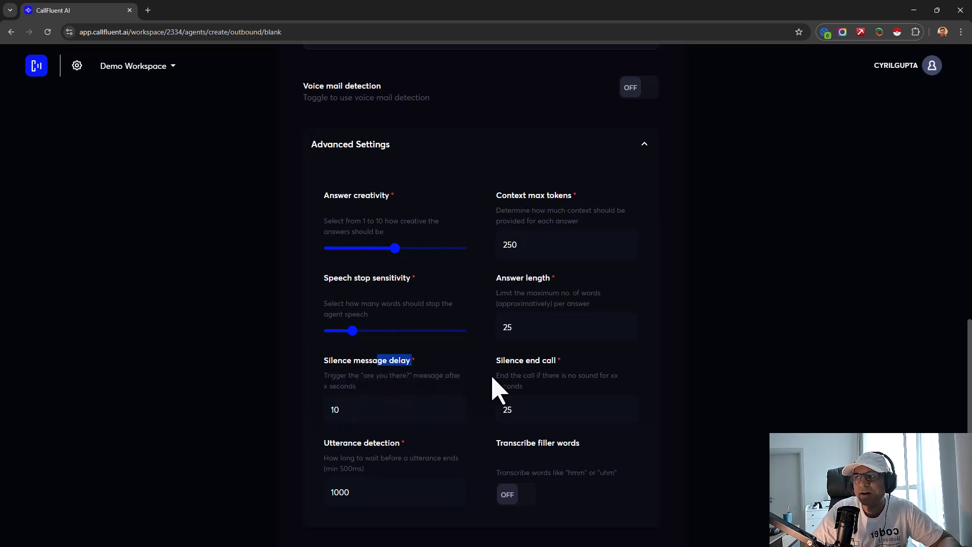
drag(495, 360, 562, 363)
click(560, 385)
double_click(557, 410)
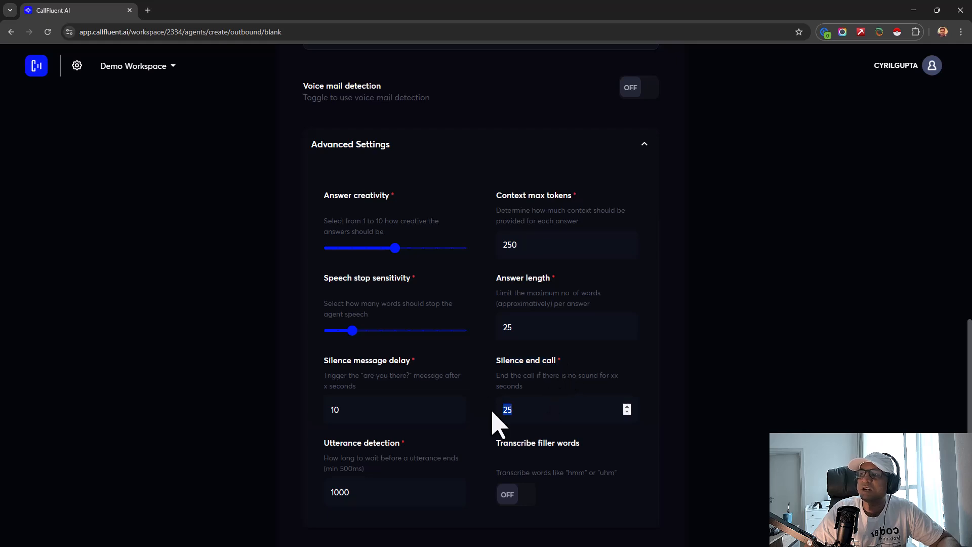
click(519, 416)
- Check the 1000 utterance detection value and toggle Transcribe filler words on, then back off
scroll(523, 413, down, 3)
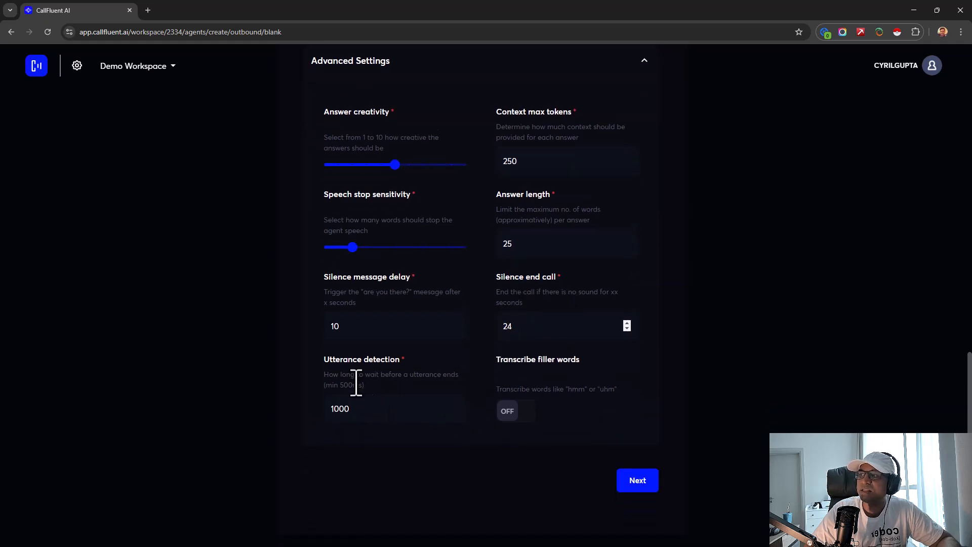
drag(362, 360, 260, 405)
click(402, 388)
click(338, 383)
click(389, 392)
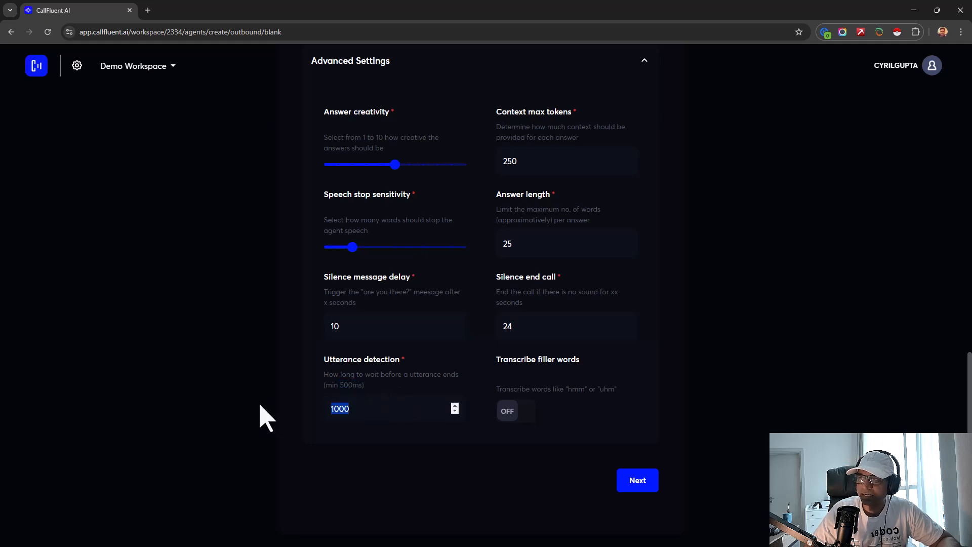
drag(510, 359, 586, 358)
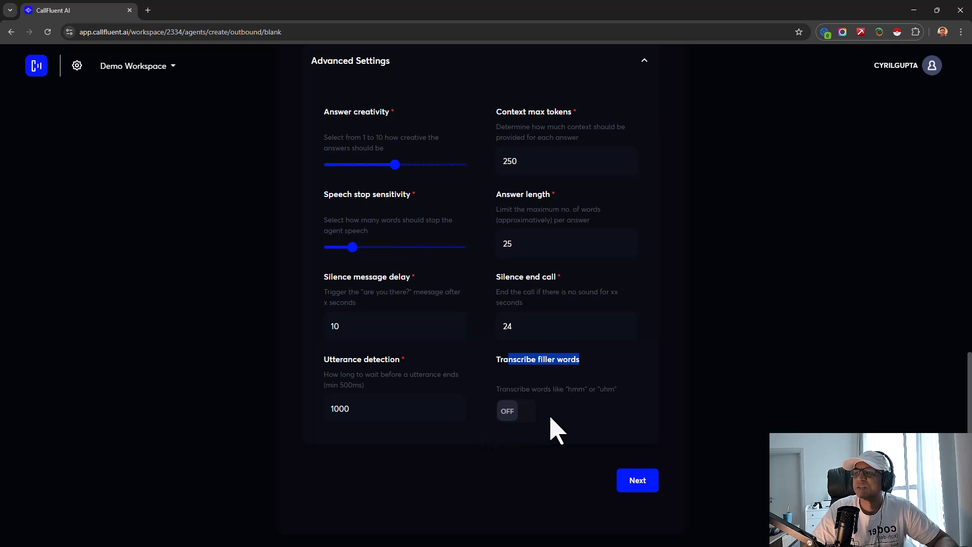
drag(552, 389, 588, 389)
click(598, 402)
click(516, 411)
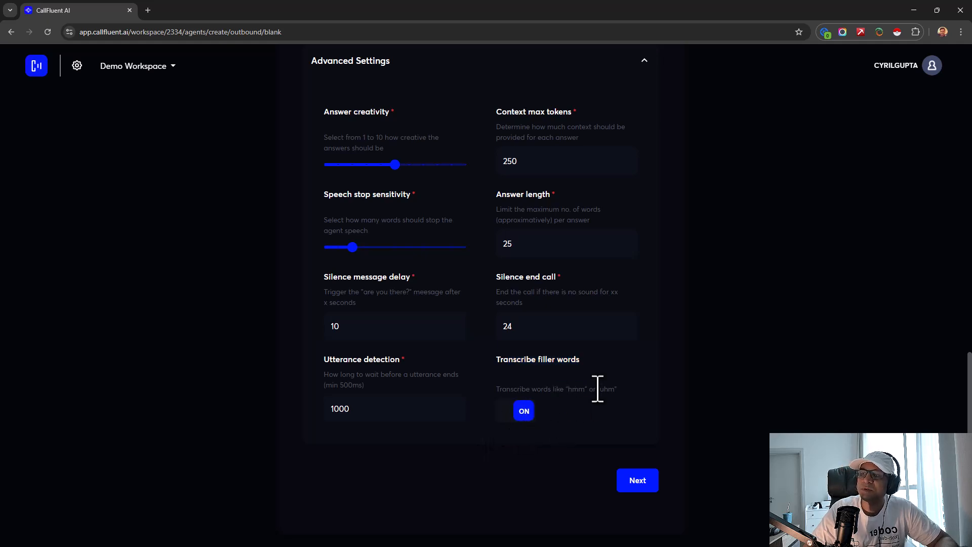
click(519, 411)
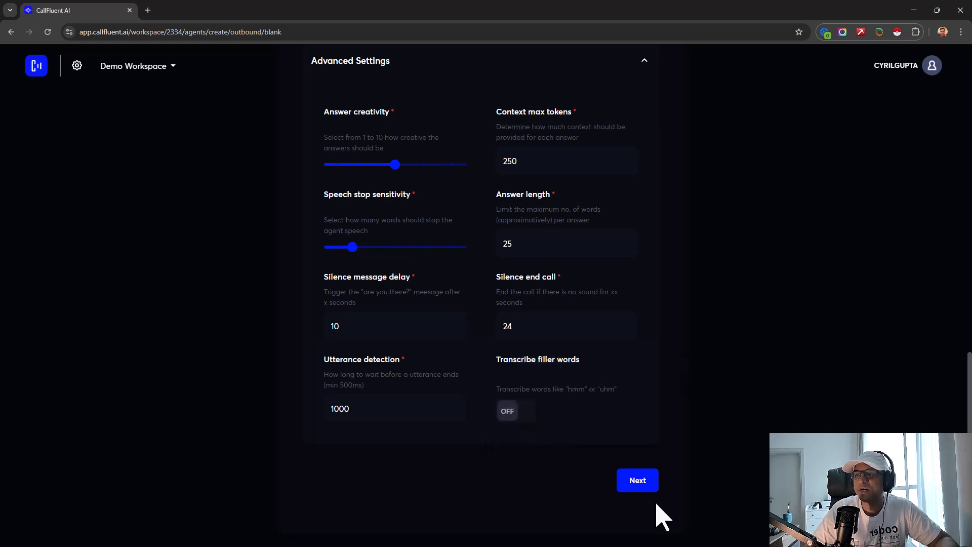
- Set the agent type to Sales representative and the tone to Conversational
click(637, 485)
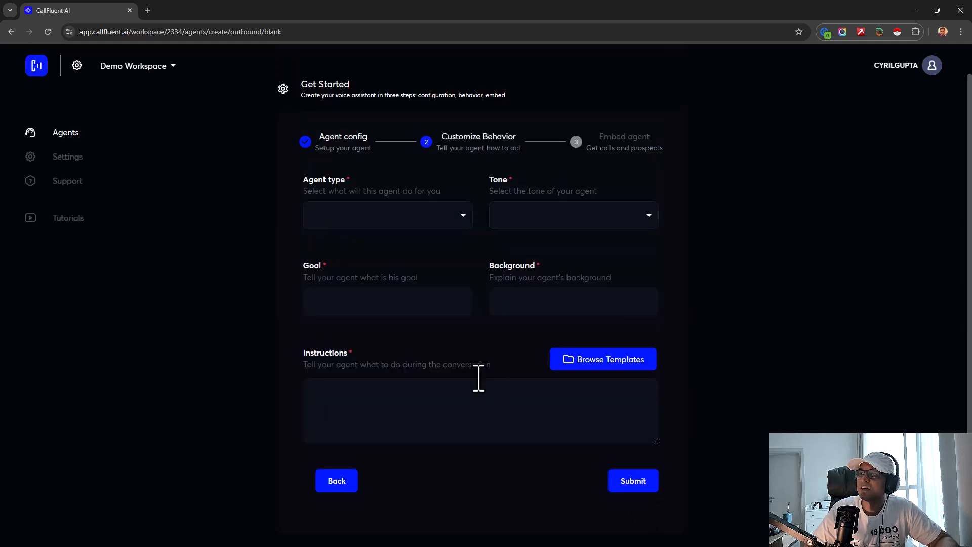
click(395, 218)
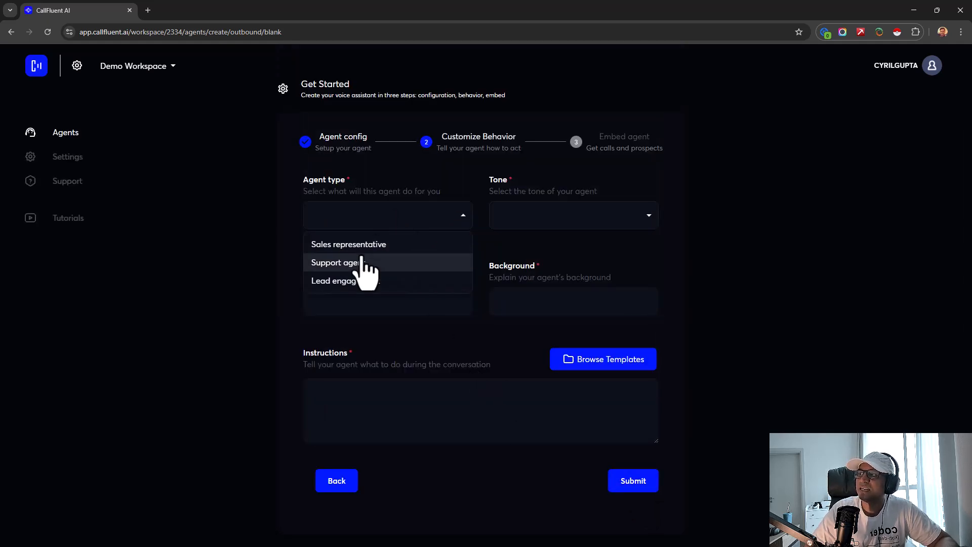
click(372, 246)
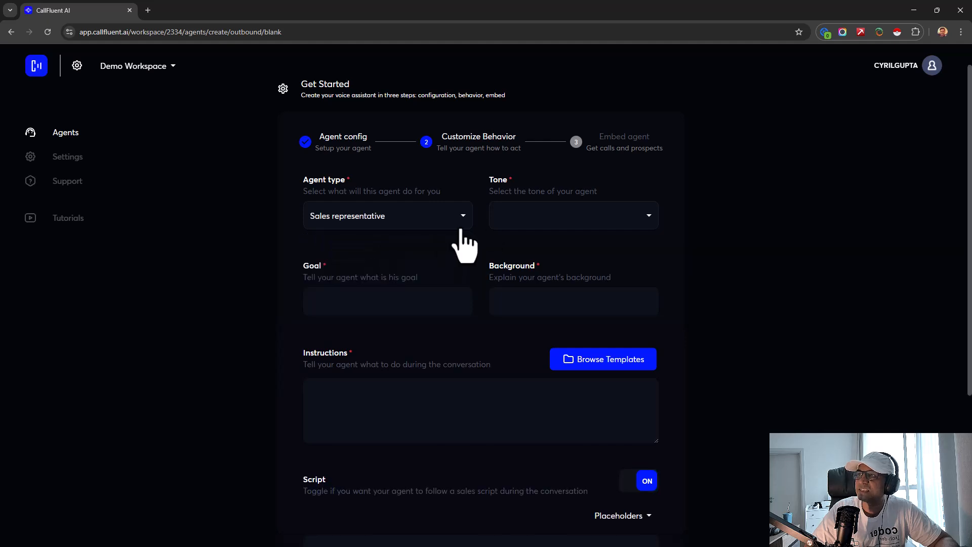
click(524, 219)
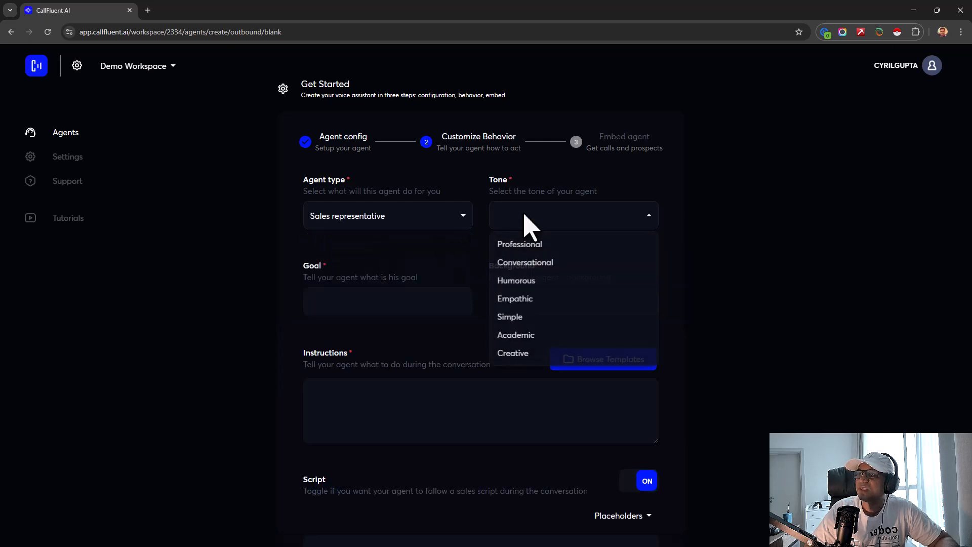
click(526, 262)
- Fill in the buying goal, real estate agent background and rental-needs instructions, then enable the script and view its placeholders
click(398, 306)
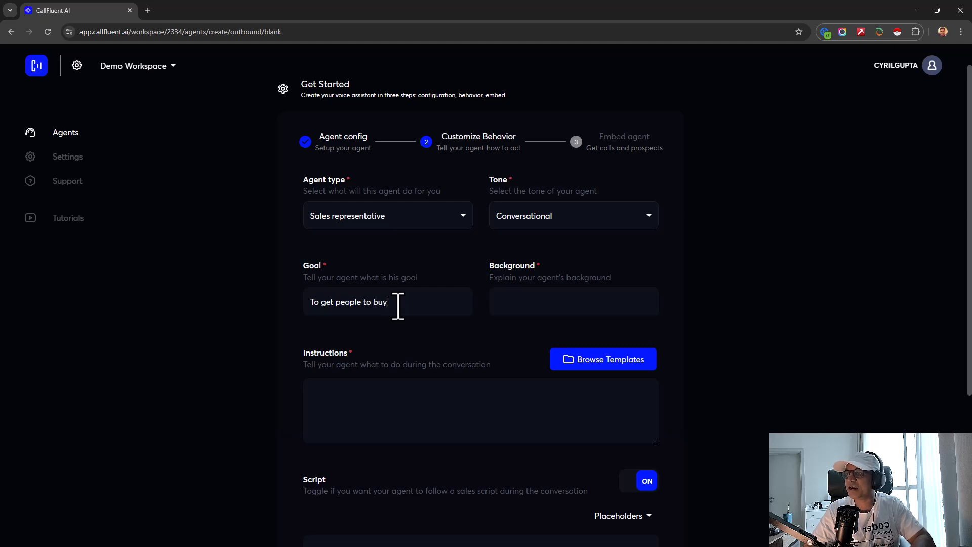
click(608, 307)
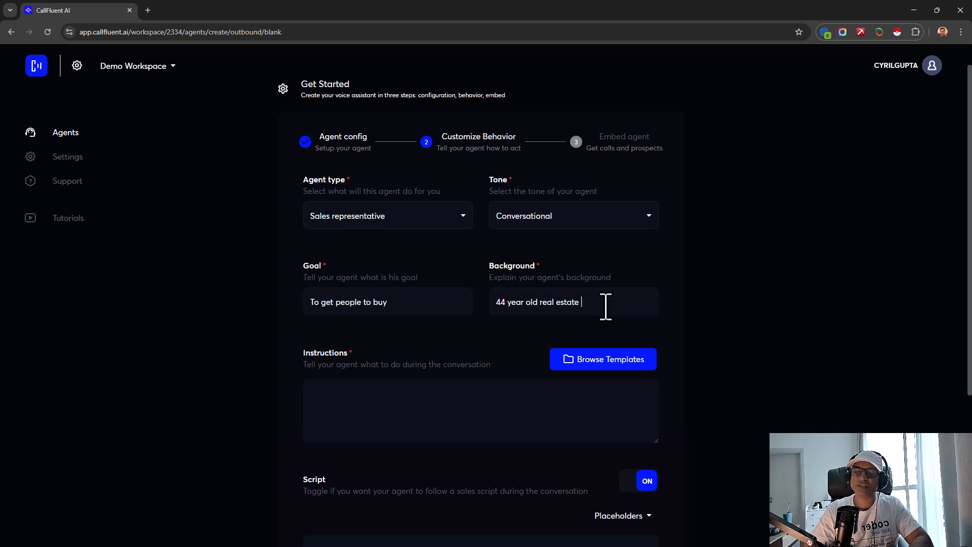
click(537, 415)
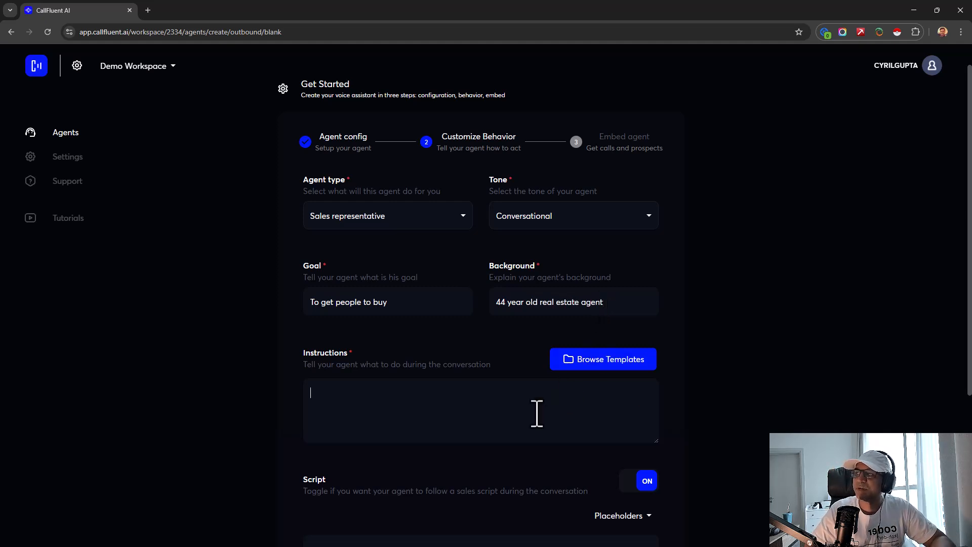
scroll(803, 330, down, 4)
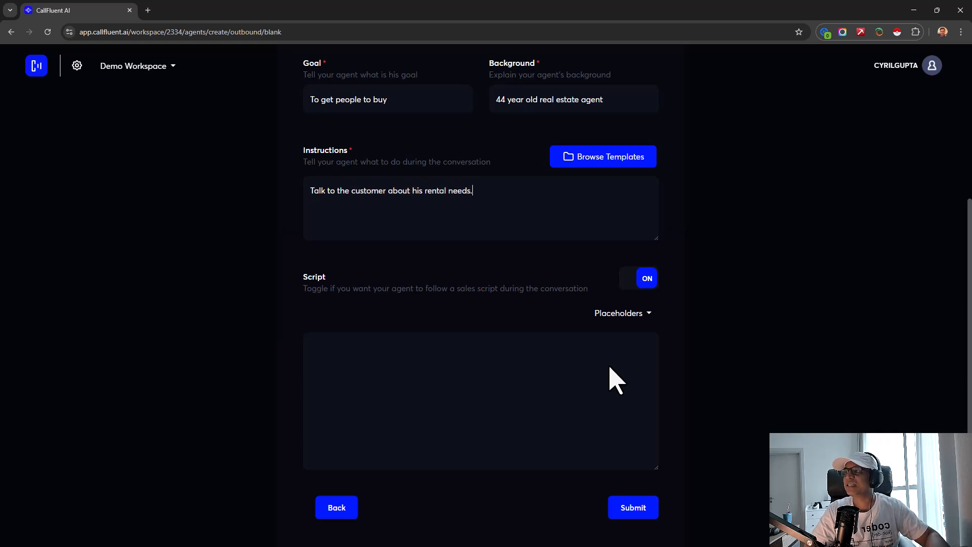
scroll(523, 373, down, 1)
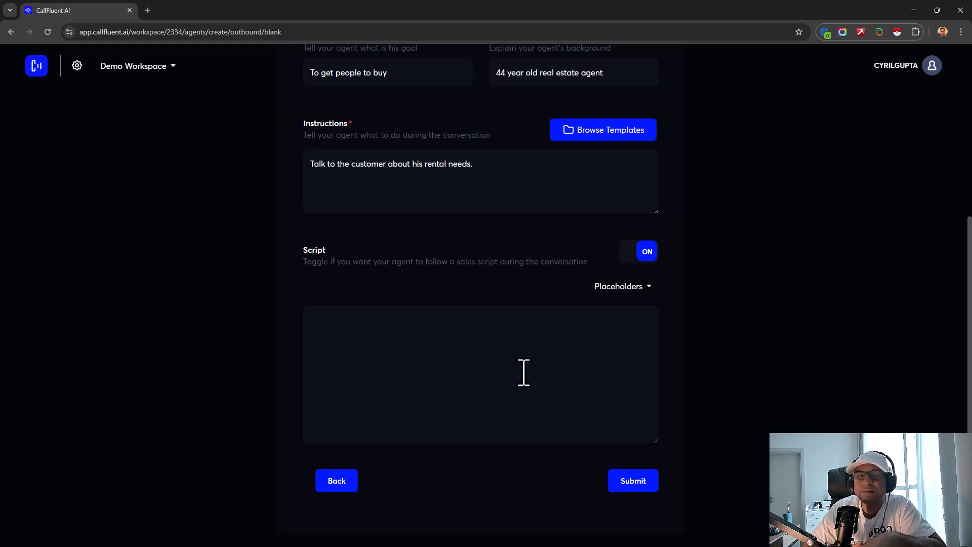
click(523, 373)
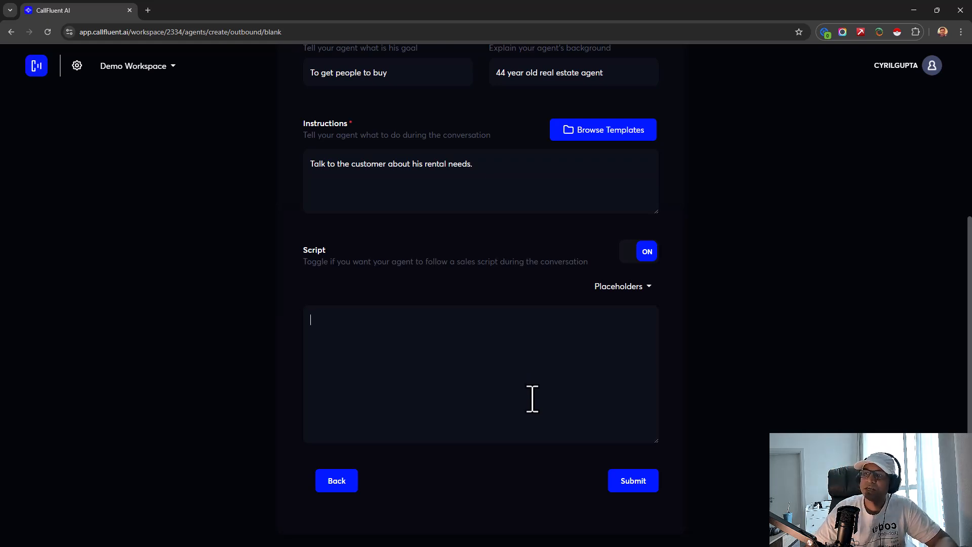
click(649, 287)
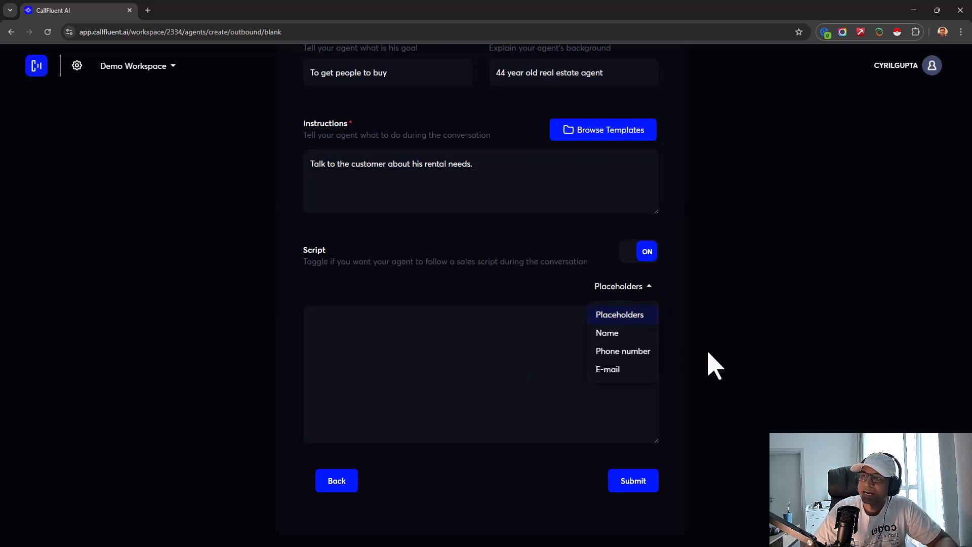
click(634, 481)
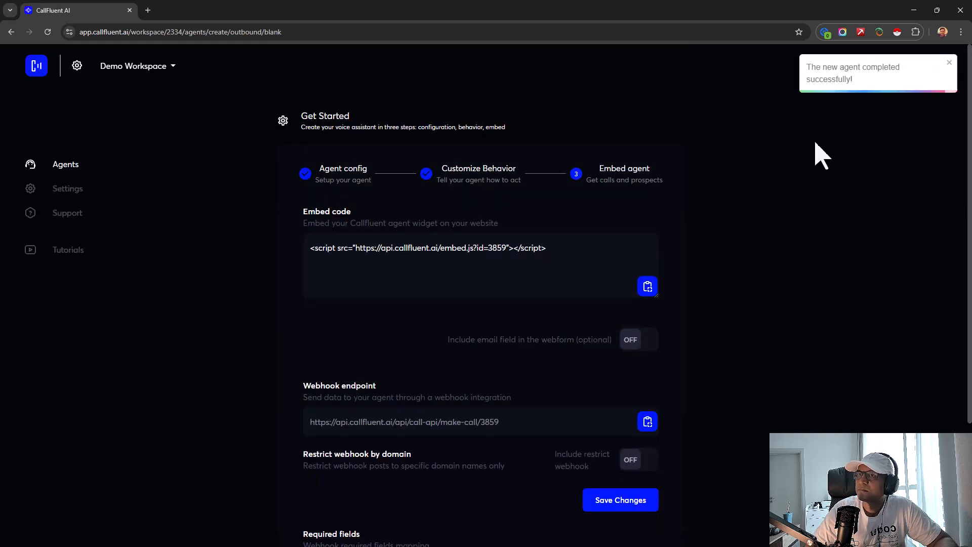
click(76, 170)
drag(425, 434, 691, 446)
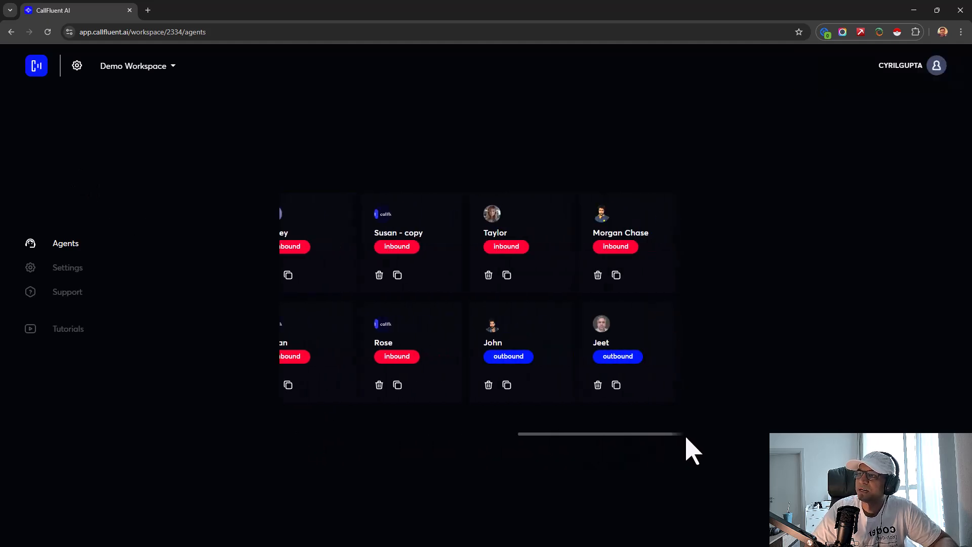
- Open Jeet's agent page and request a test call with the tester's name and phone number
click(619, 368)
click(808, 275)
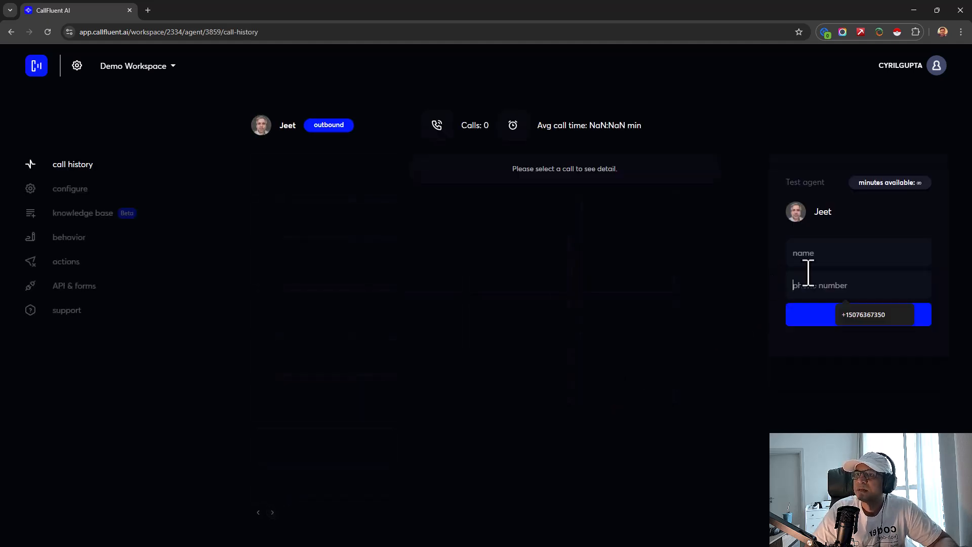
click(804, 258)
click(782, 294)
click(817, 261)
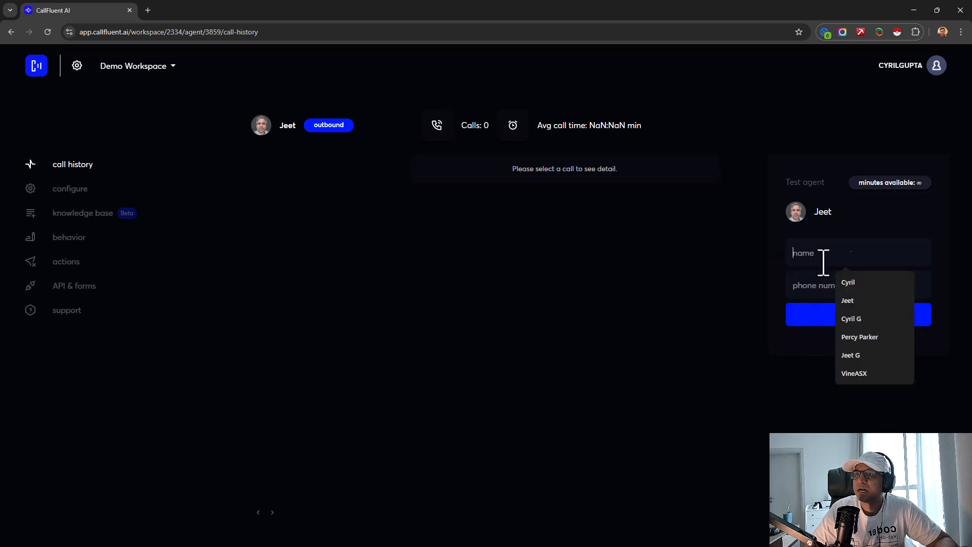
text(Cyril)
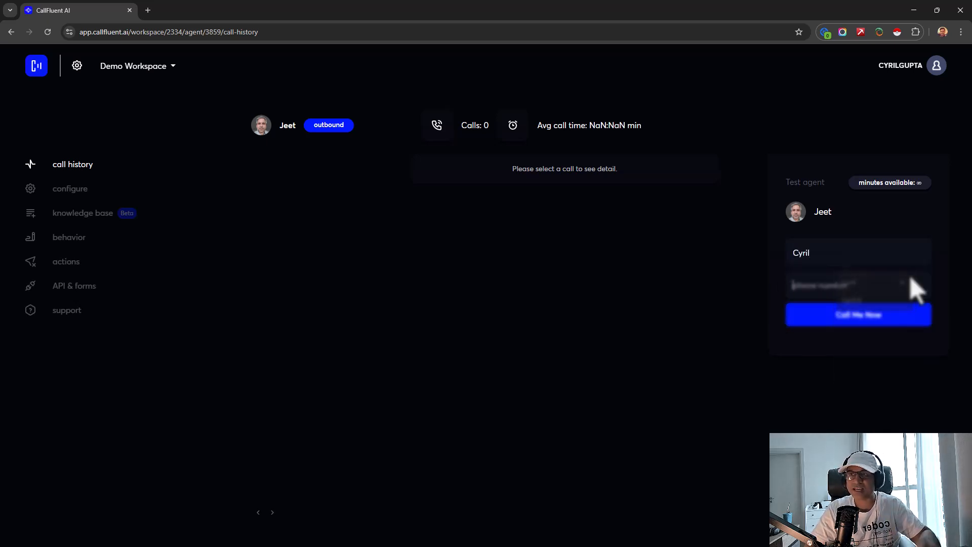
text(+9)
key(BackSpace)
text(971506••••)
key(BackSpace)
key(BackSpace)
key(BackSpace)
text(•••••)
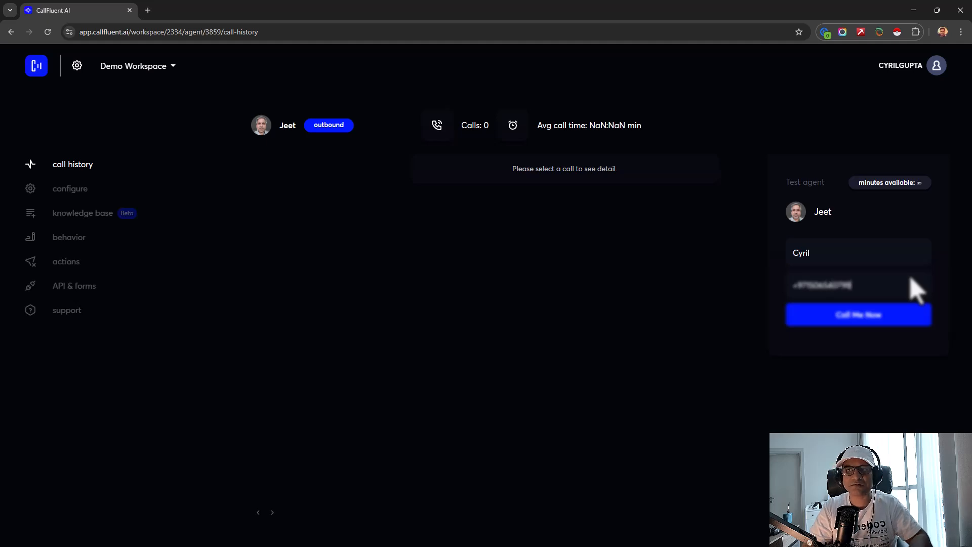
click(903, 320)
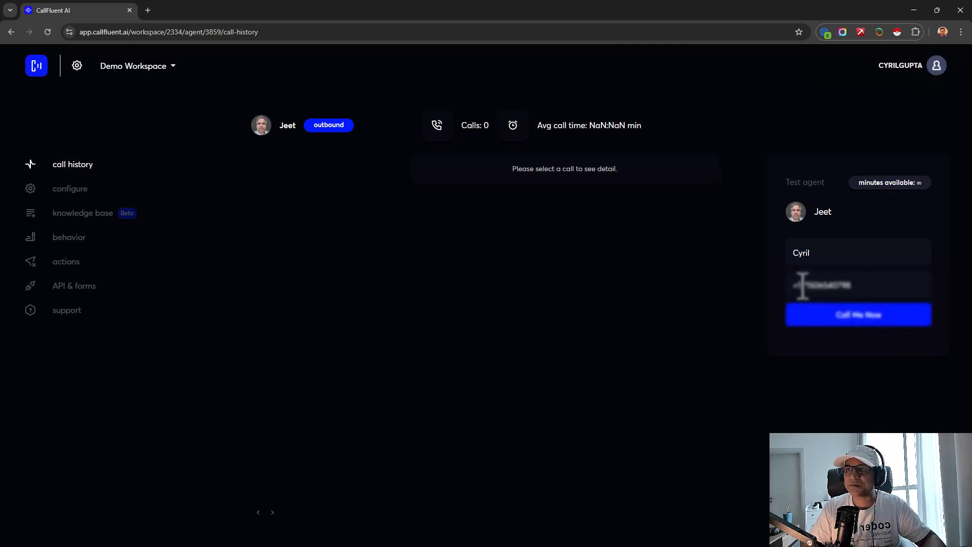
- Retype the phone number with its country code and request the test call again
drag(796, 286, 907, 284)
text(+9)
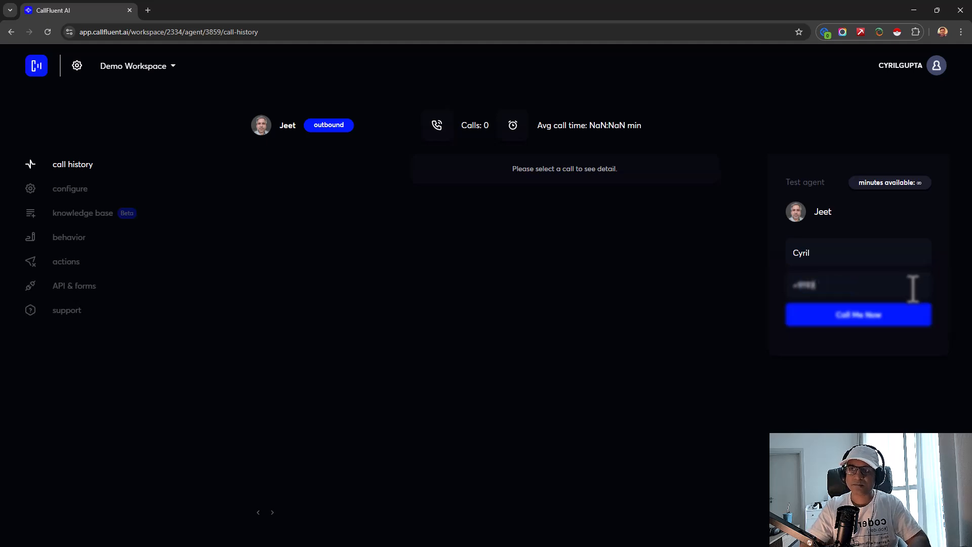
click(895, 317)
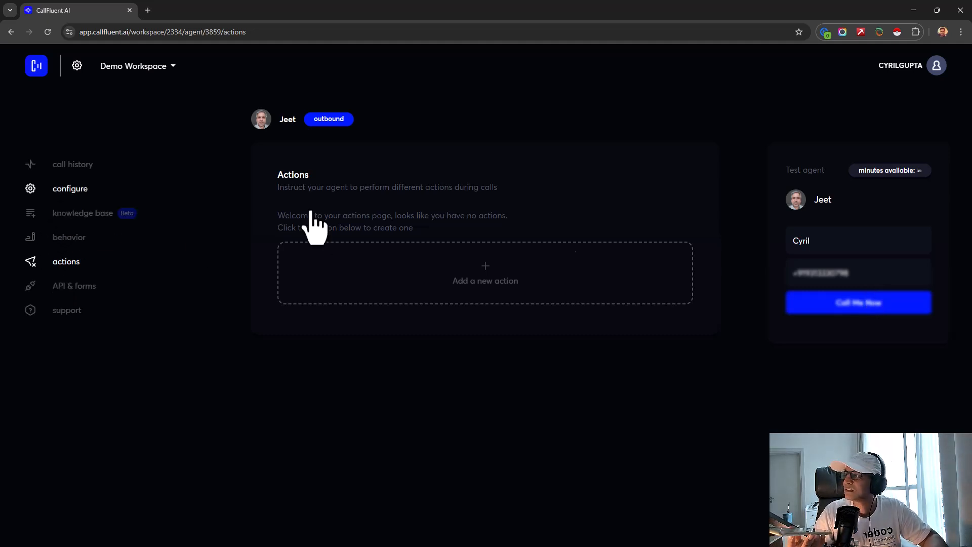
- Review Jeet's configuration settings and his empty knowledge base
click(60, 199)
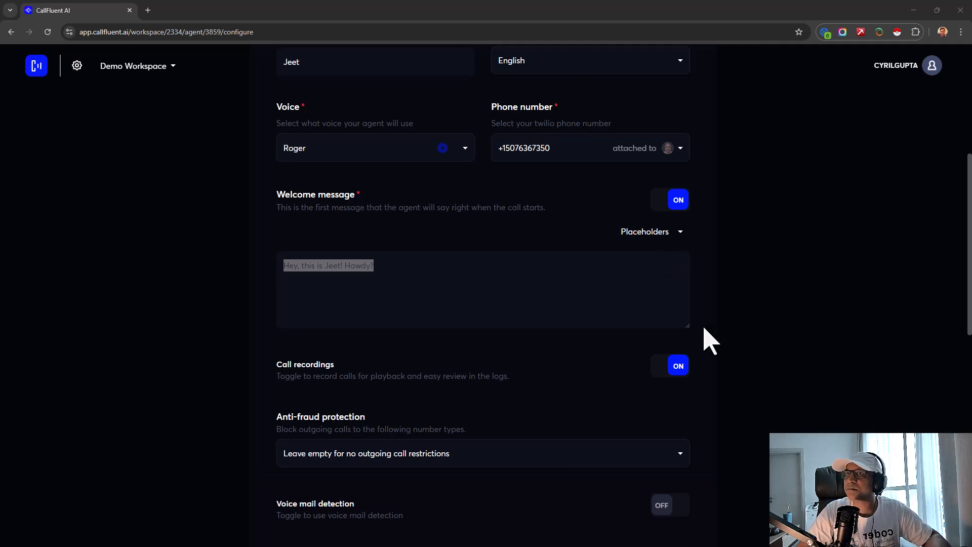
scroll(709, 341, up, 6)
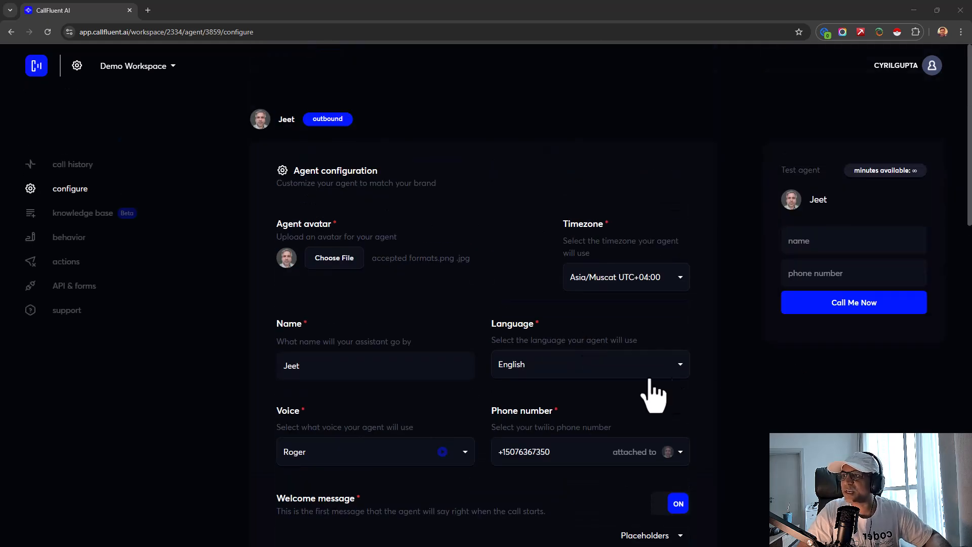
scroll(60, 373, down, 3)
scroll(44, 256, up, 3)
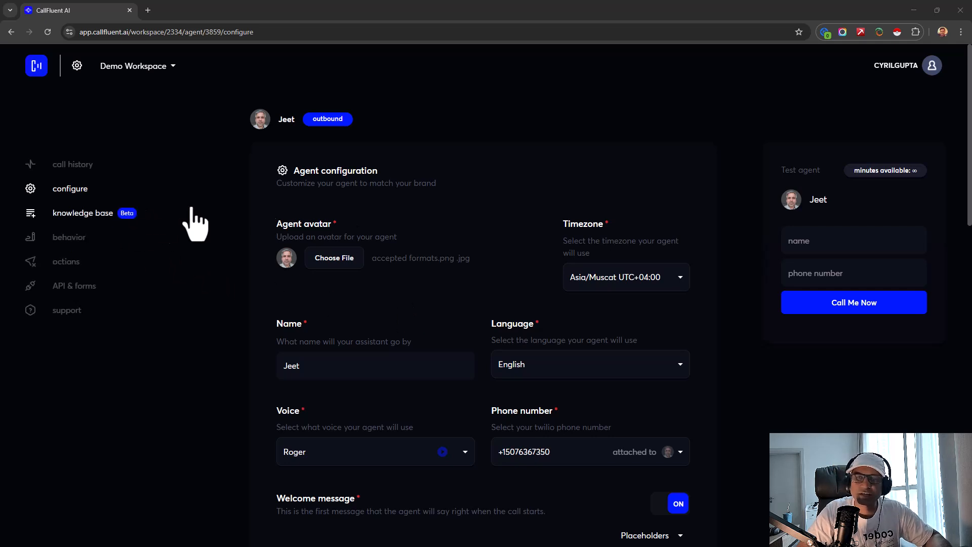
click(117, 219)
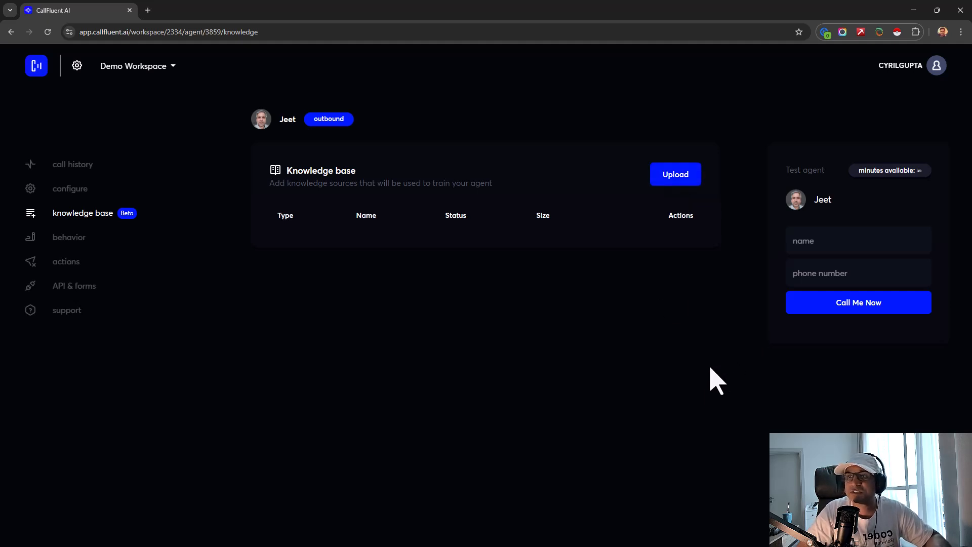
- Review Jeet's behavior settings, leaving the agent type unchanged, then go to Actions
click(70, 238)
scroll(337, 243, down, 4)
scroll(337, 213, up, 3)
click(341, 219)
click(625, 222)
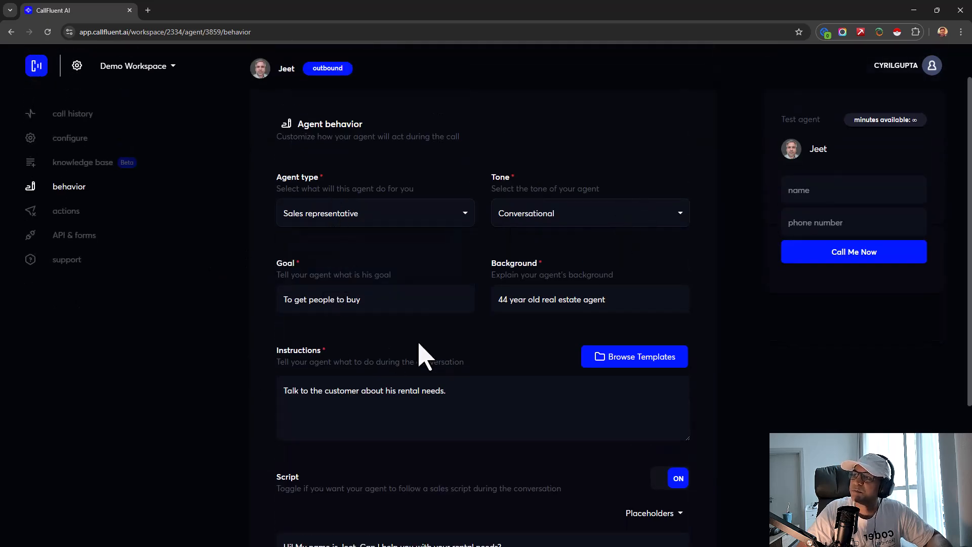
scroll(384, 365, down, 4)
scroll(332, 369, up, 5)
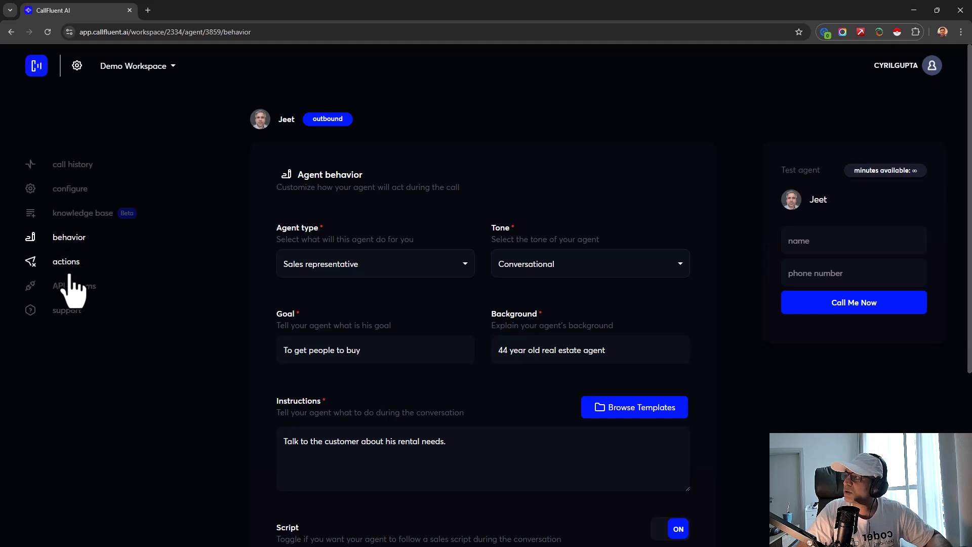
click(67, 264)
- Start a new Call forwarding action named 'To sales agent'
click(465, 274)
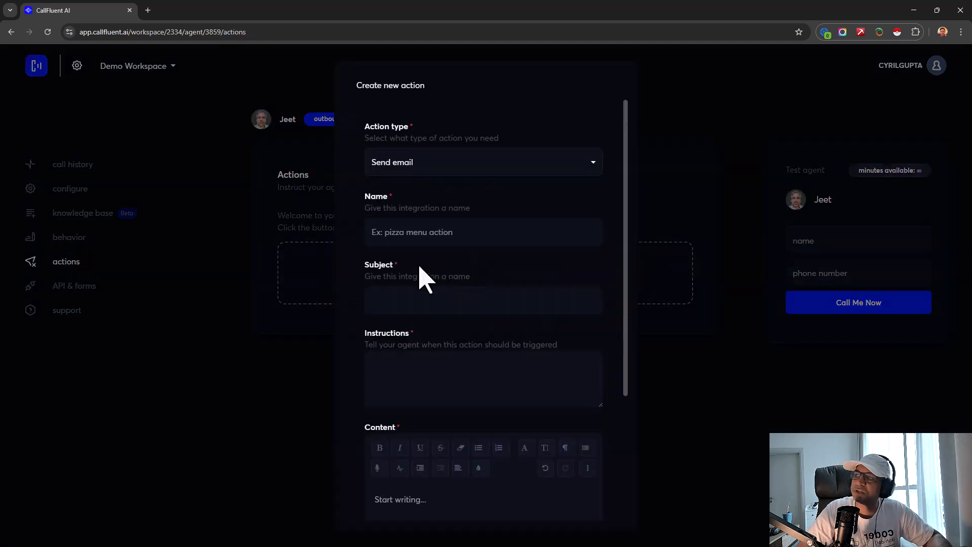
click(412, 173)
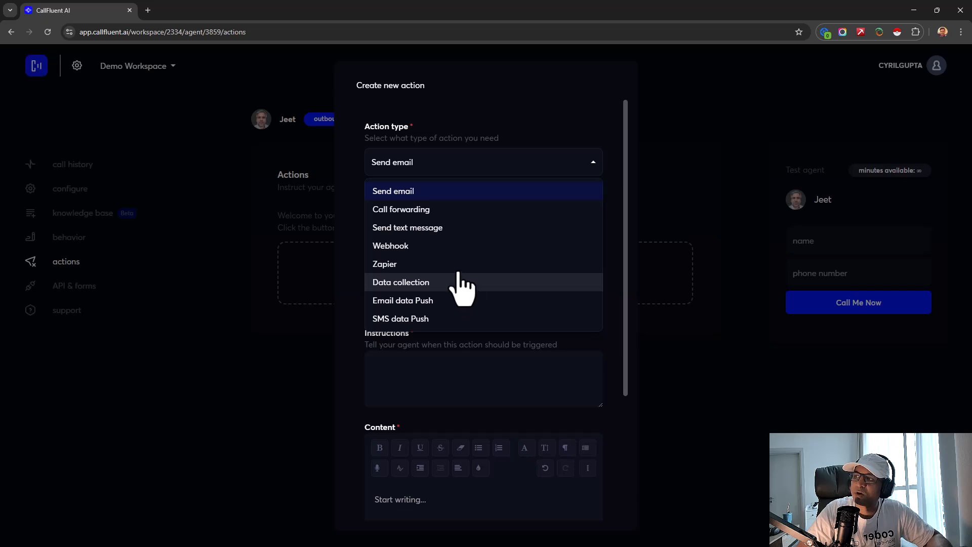
click(407, 210)
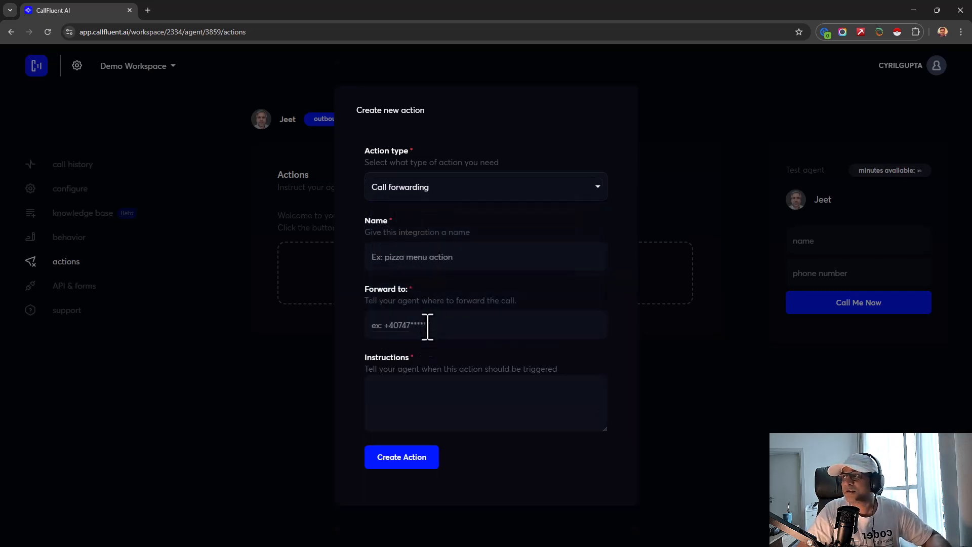
click(433, 257)
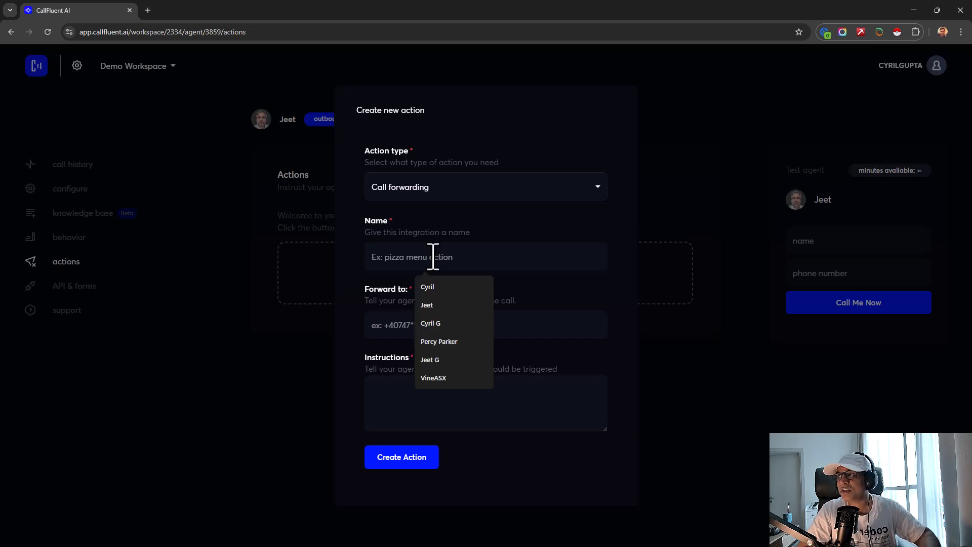
text(To sales page)
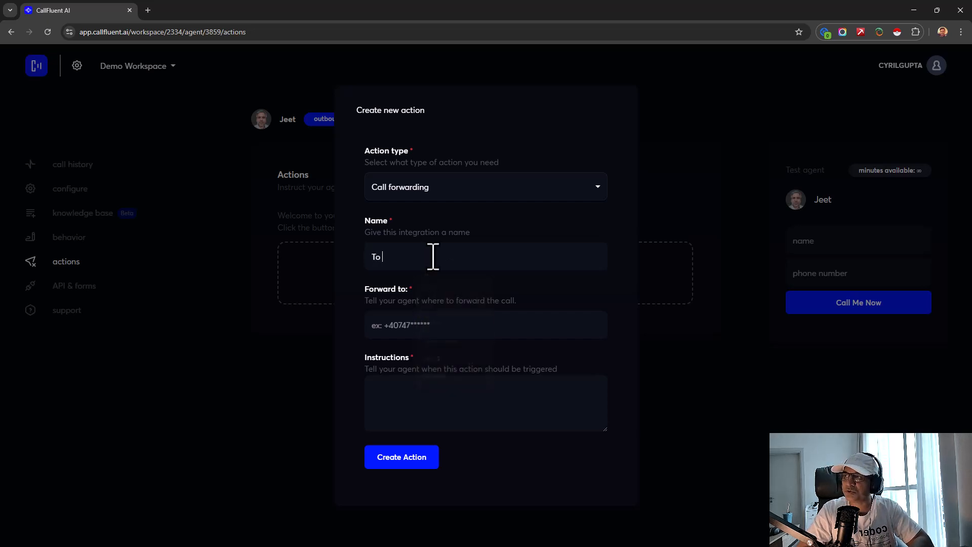
key(BackSpace)
key(BackSpace)
key(BackSpace)
text(agent)
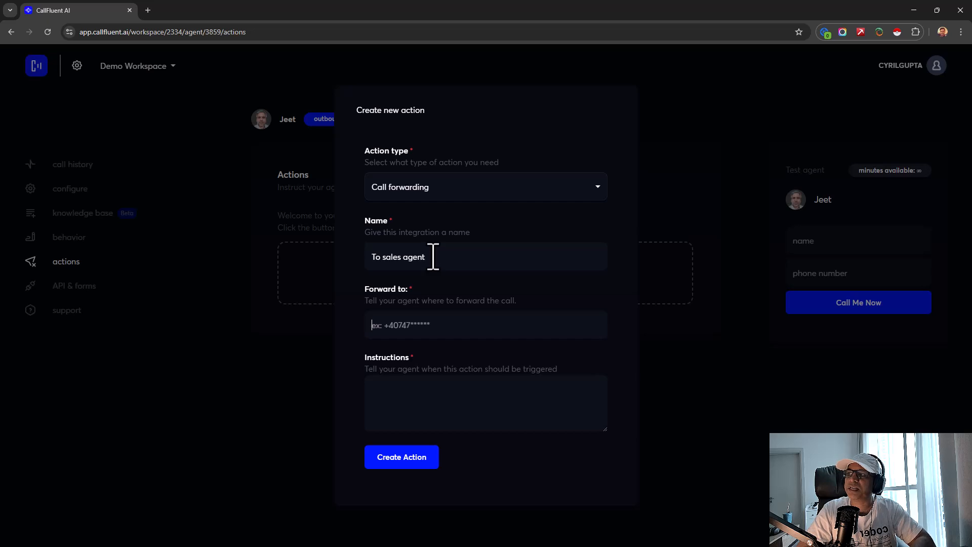
key(Tab)
- Leave Forward to empty and write instructions for when the customer wants to book a meeting
text(sdfsdf)
key(ctrl+a)
key(BackSpace)
key(Tab)
text(When the cus)
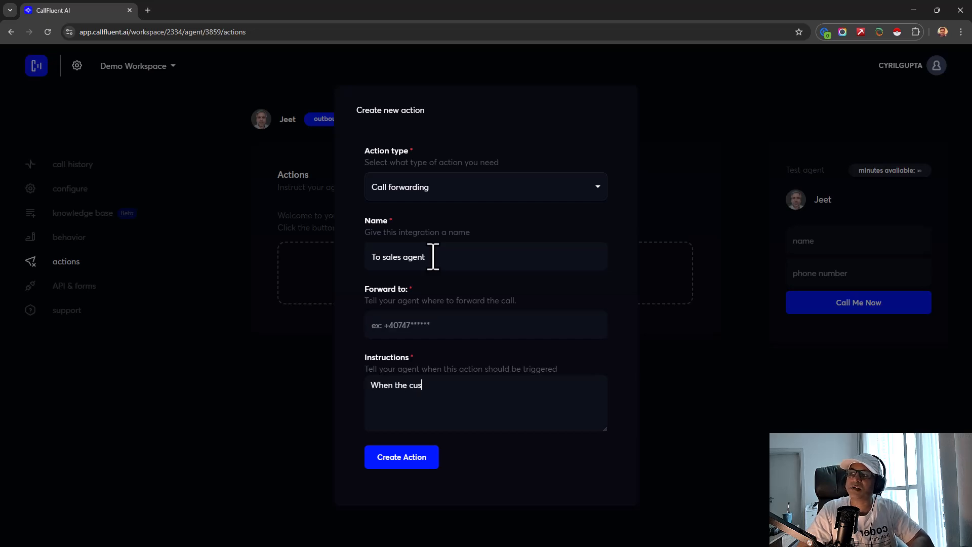
text(tomer says they want )
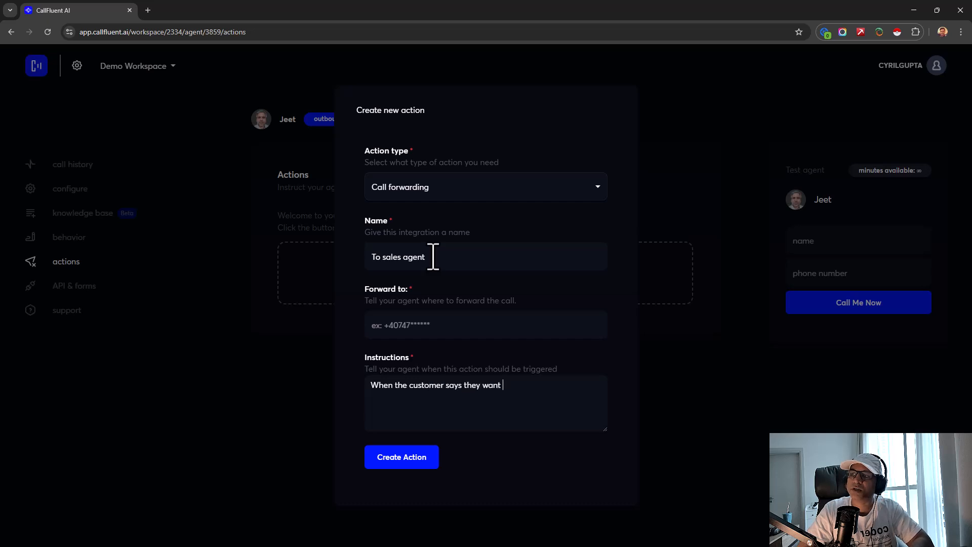
text(to book a call!)
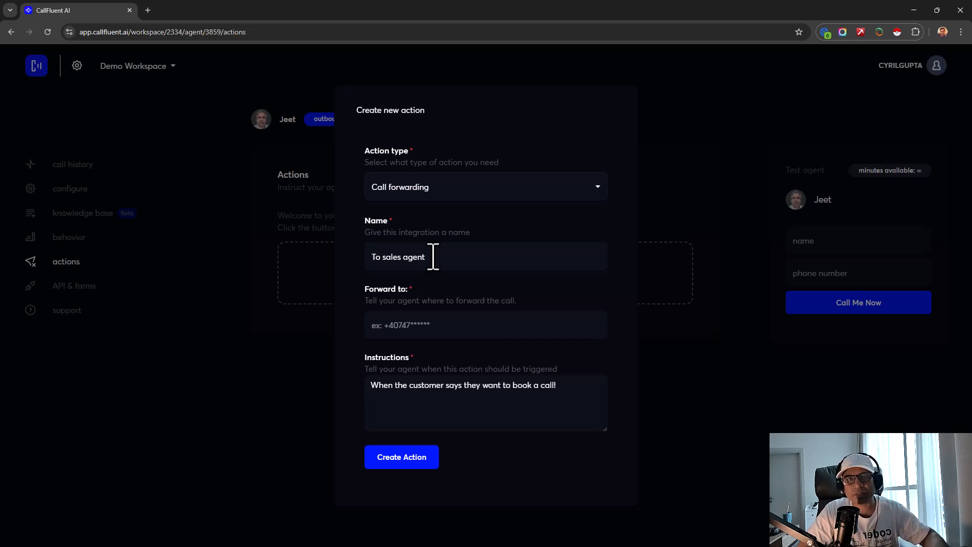
key(BackSpace)
key(BackSpace)
key(BackSpace)
key(BackSpace)
key(BackSpace)
text(meeting)
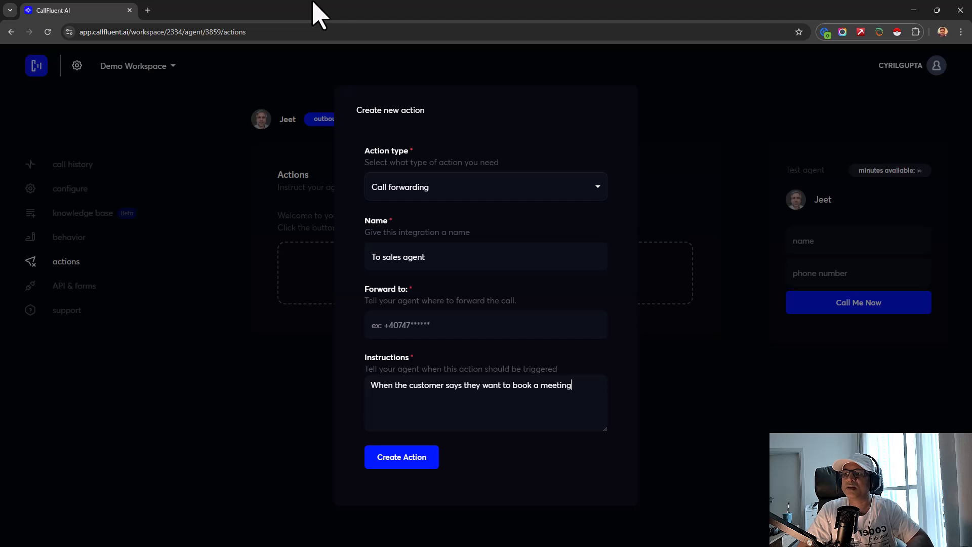
text(Tell the)
key(BackSpace)
key(BackSpace)
key(BackSpace)
key(BackSpace)
key(BackSpace)
key(BackSpace)
key(BackSpace)
key(BackSpace)
key(BackSpace)
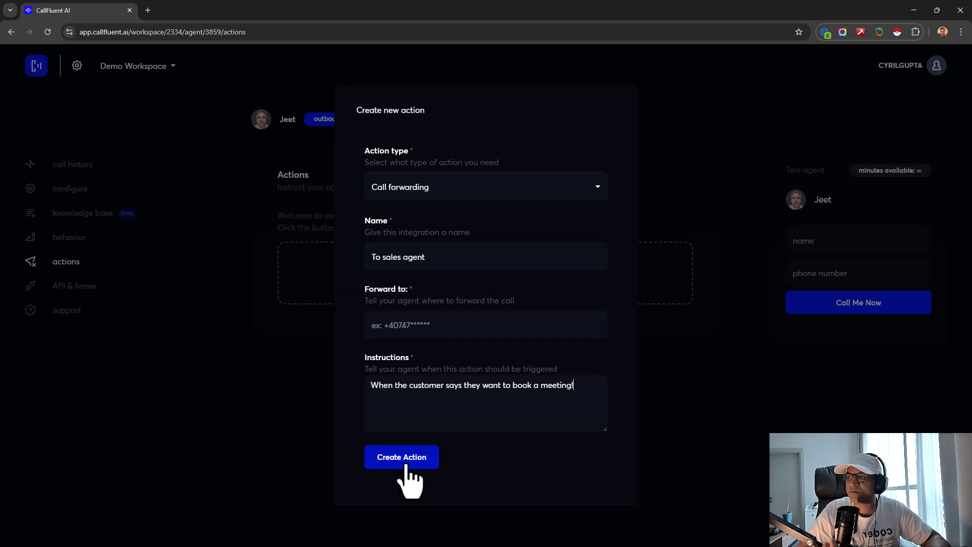
drag(464, 387, 566, 394)
click(566, 394)
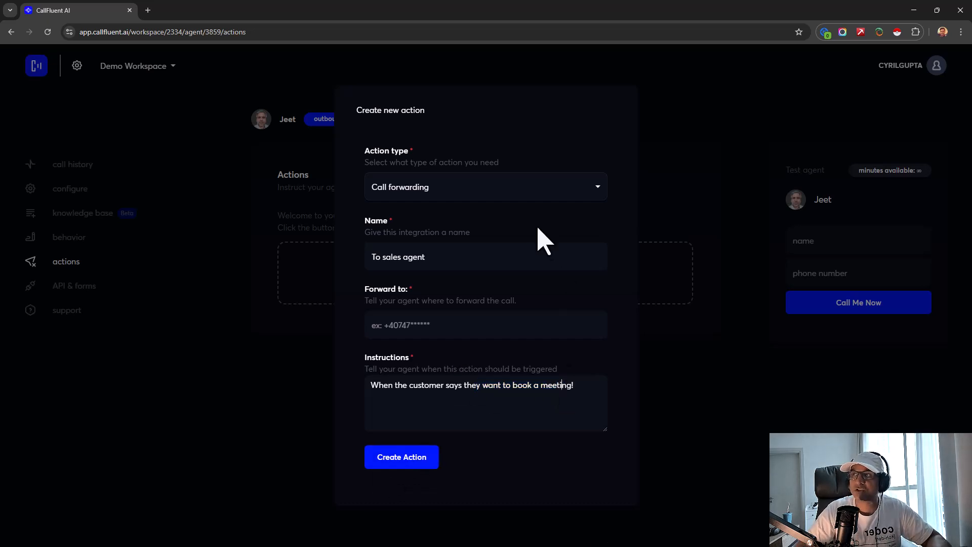
- Switch the action type back to Send email and close the form without saving
click(518, 197)
click(517, 197)
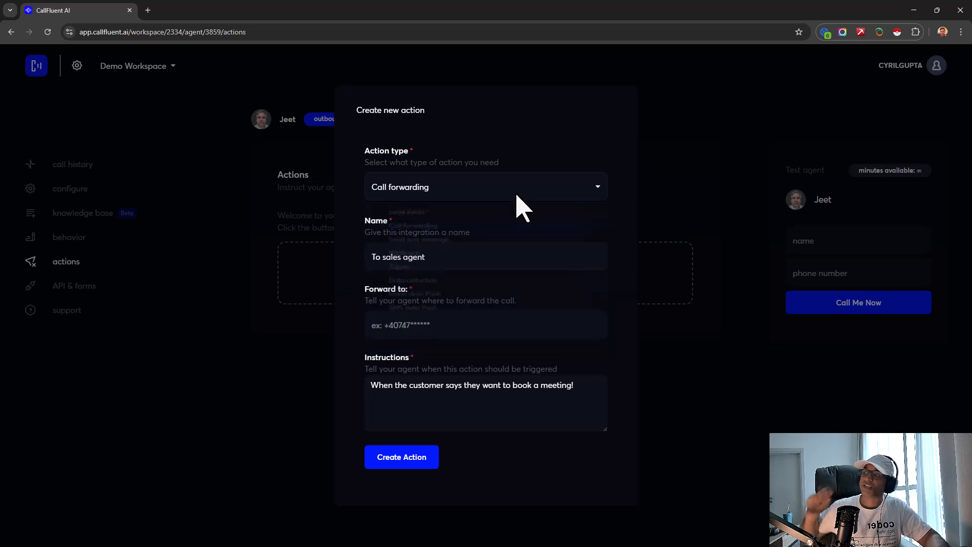
click(541, 183)
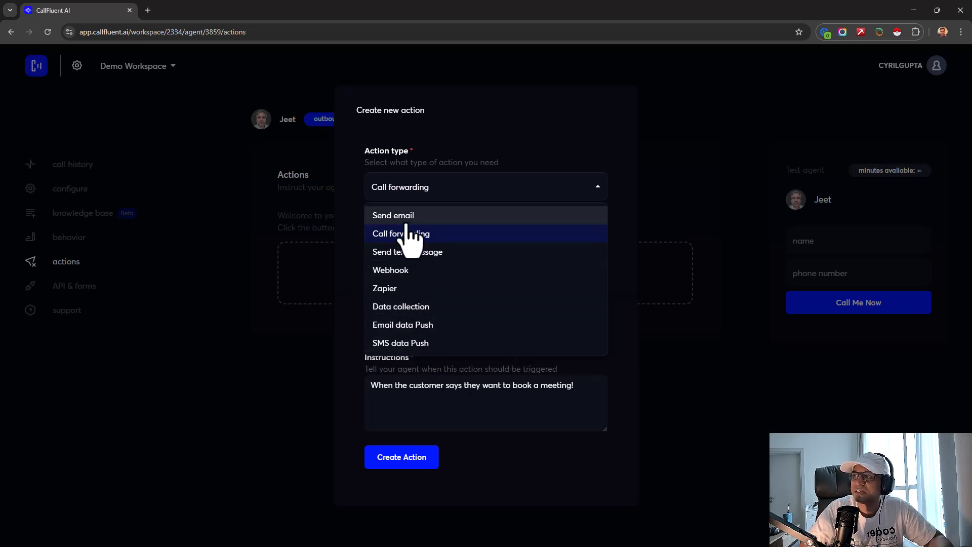
right_click(491, 348)
click(445, 217)
click(446, 215)
click(501, 162)
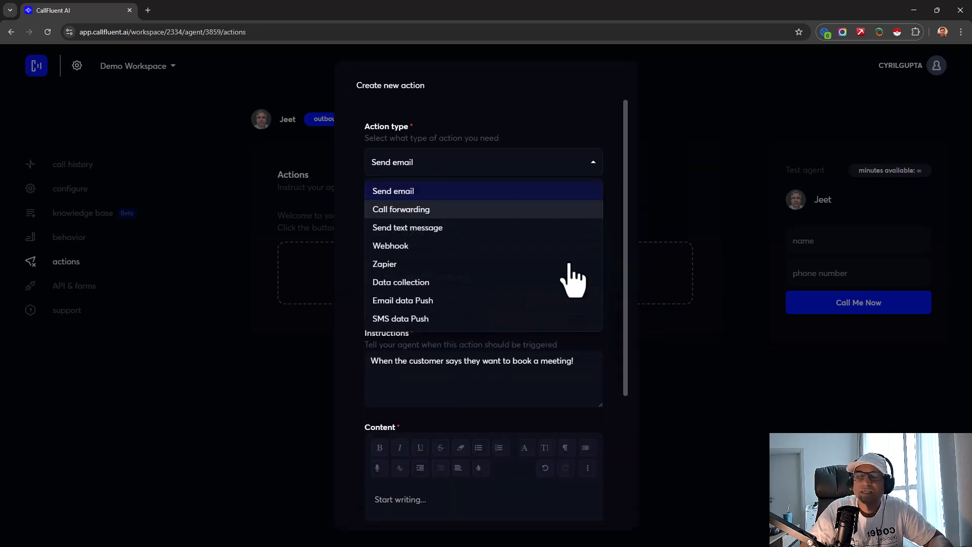
key(Escape)
key(Escape)
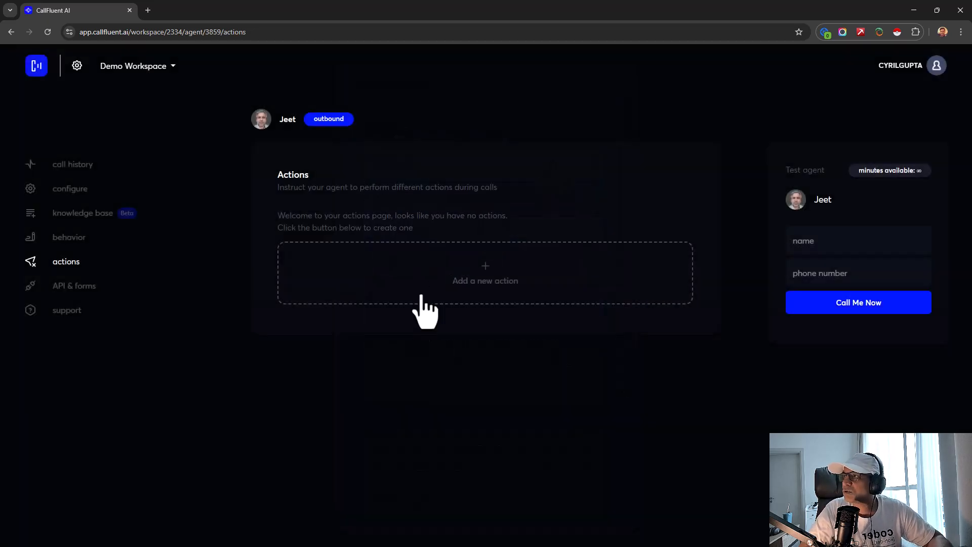
- Go back to the agent list and open Tony's call history
click(38, 72)
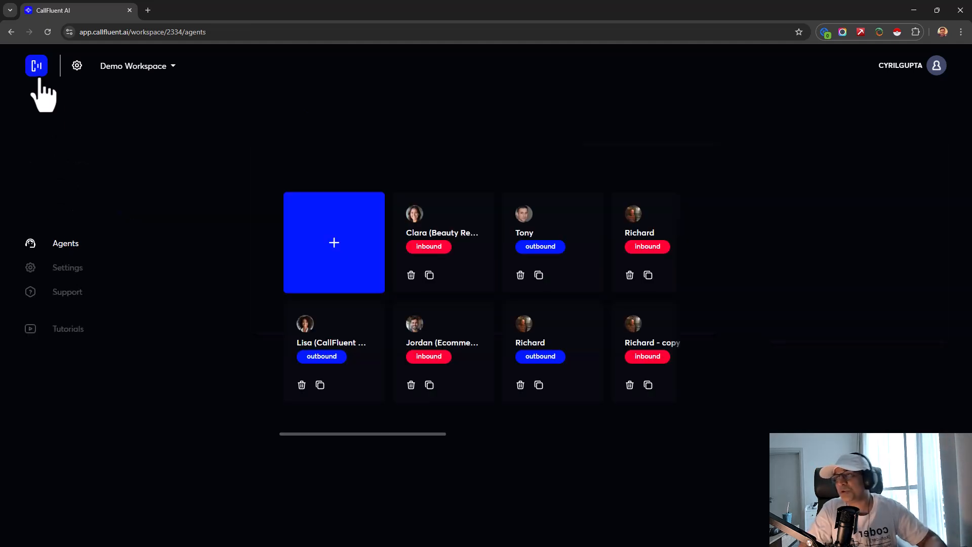
click(545, 253)
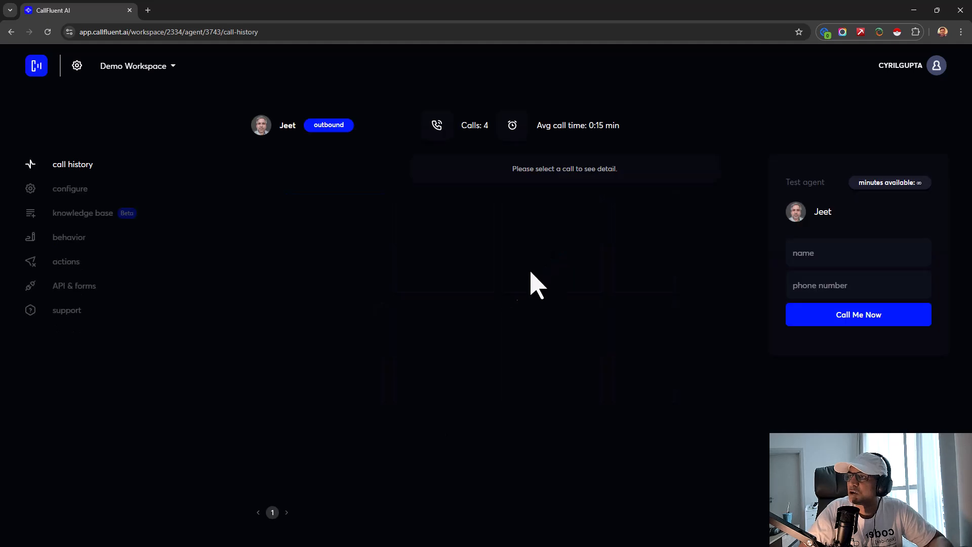
scroll(378, 349, down, 3)
scroll(380, 354, up, 3)
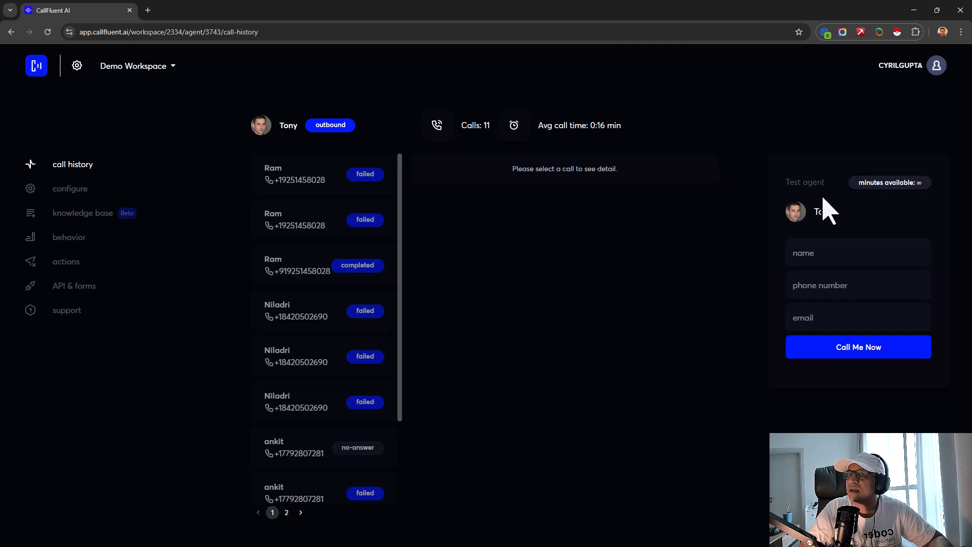
- Open Tony's configuration and inspect the welcome message's {name} placeholder
click(131, 196)
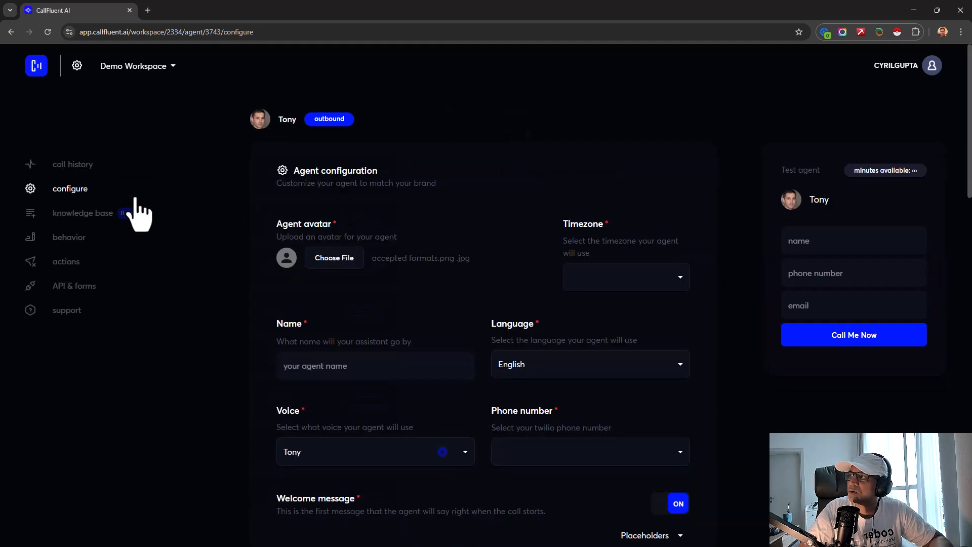
scroll(405, 357, down, 10)
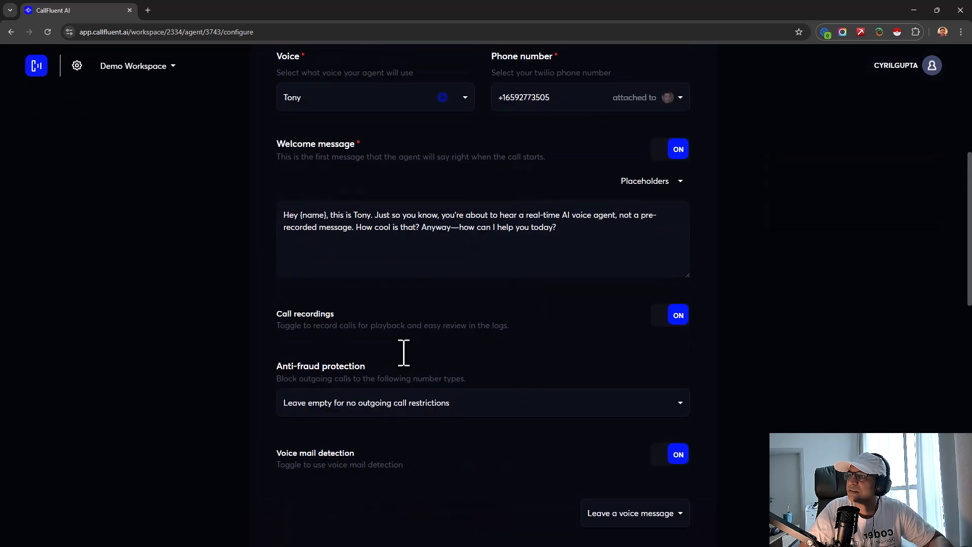
scroll(405, 354, up, 4)
drag(289, 277, 514, 307)
click(515, 306)
drag(591, 292, 396, 264)
scroll(271, 342, up, 2)
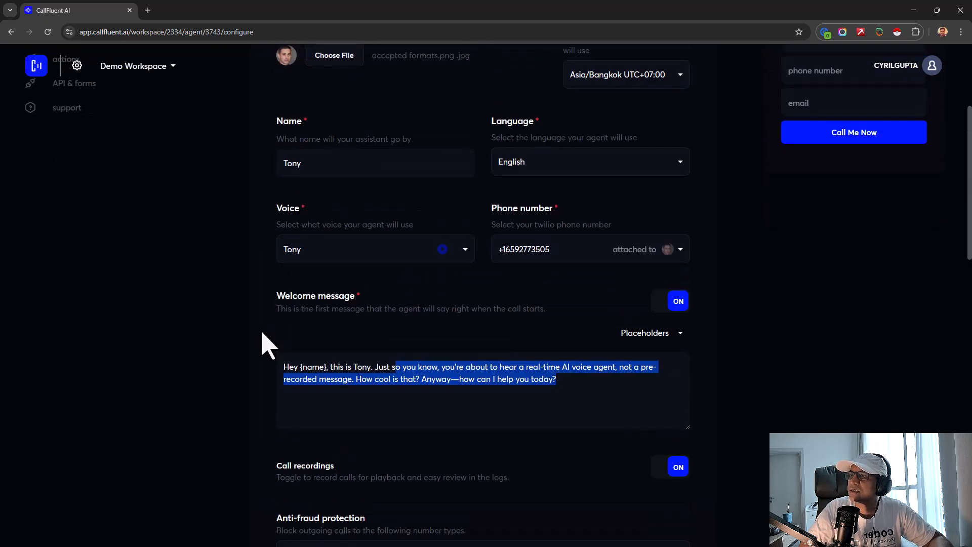
drag(299, 366, 319, 378)
scroll(248, 349, down, 6)
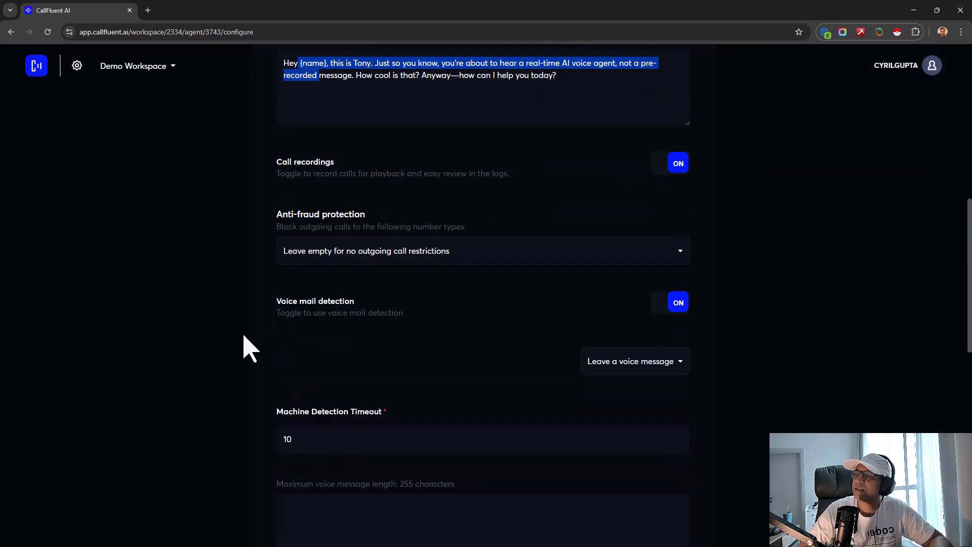
scroll(250, 348, up, 10)
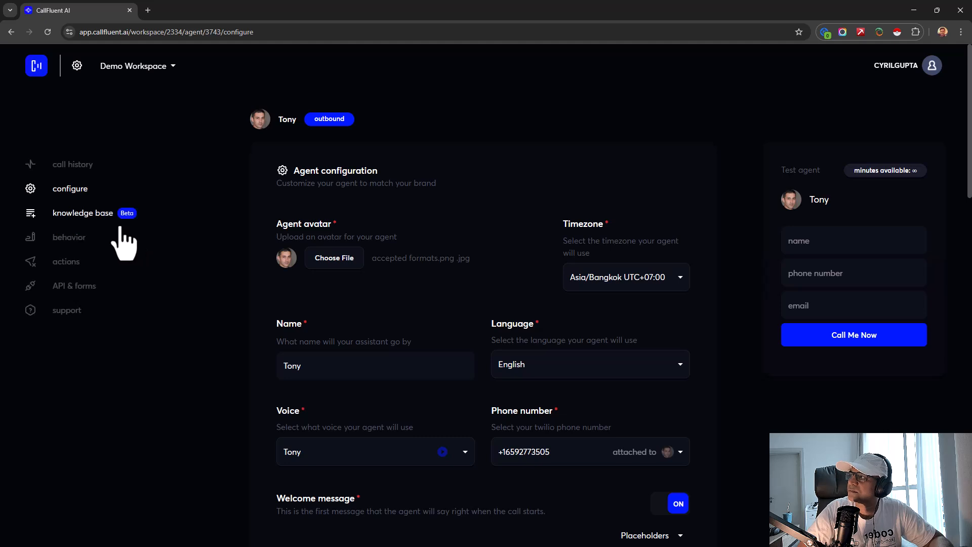
- Enter the tester's name, phone number and e-mail, and request a test call from Tony
click(823, 251)
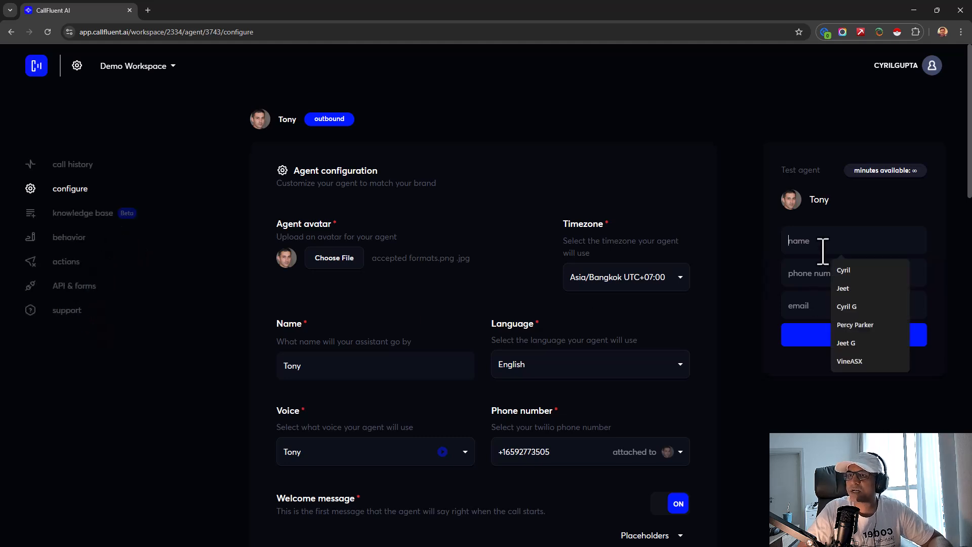
text(Cyril)
key(Tab)
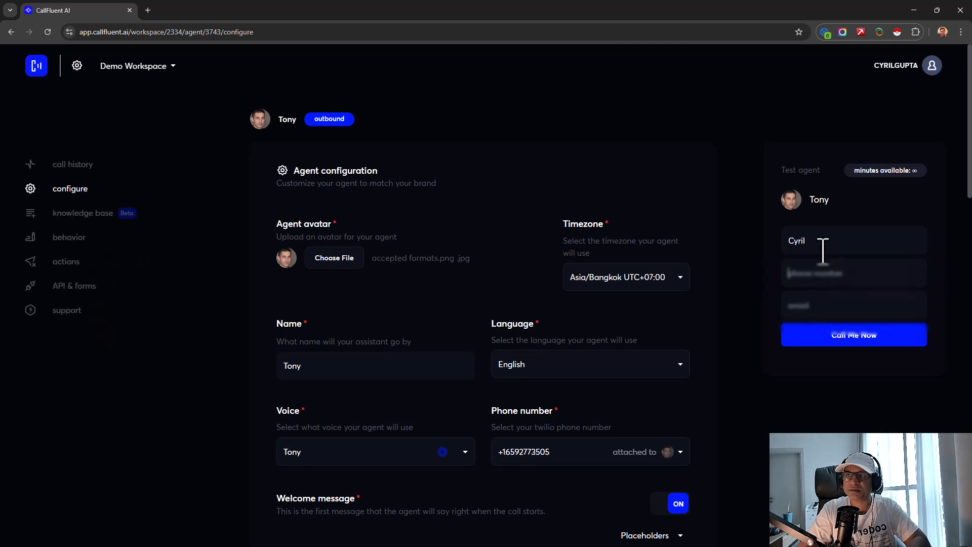
text(+919)
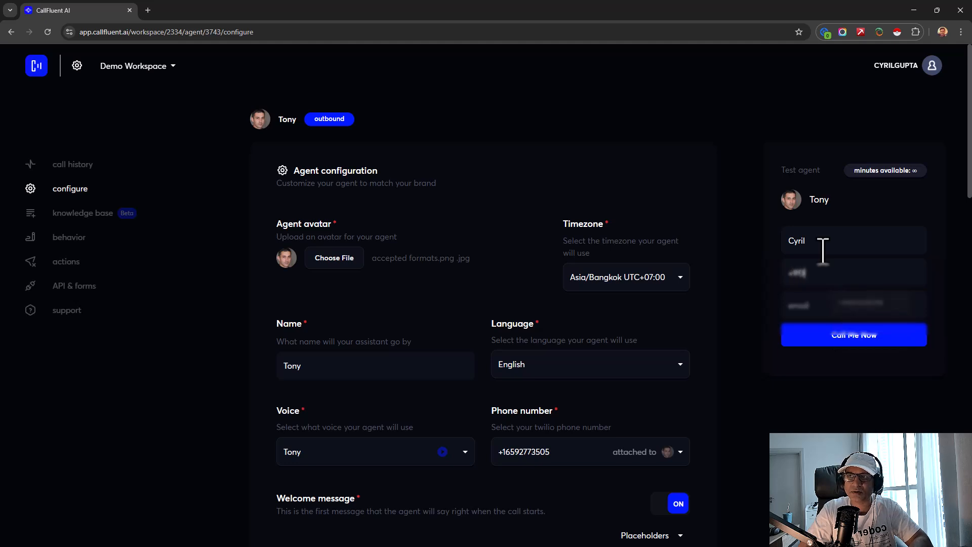
text(*********)
key(Tab)
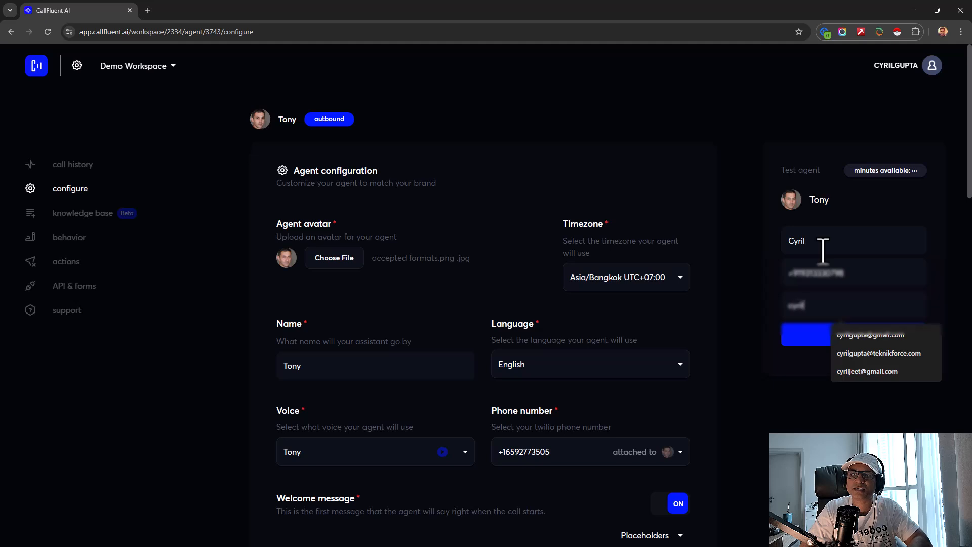
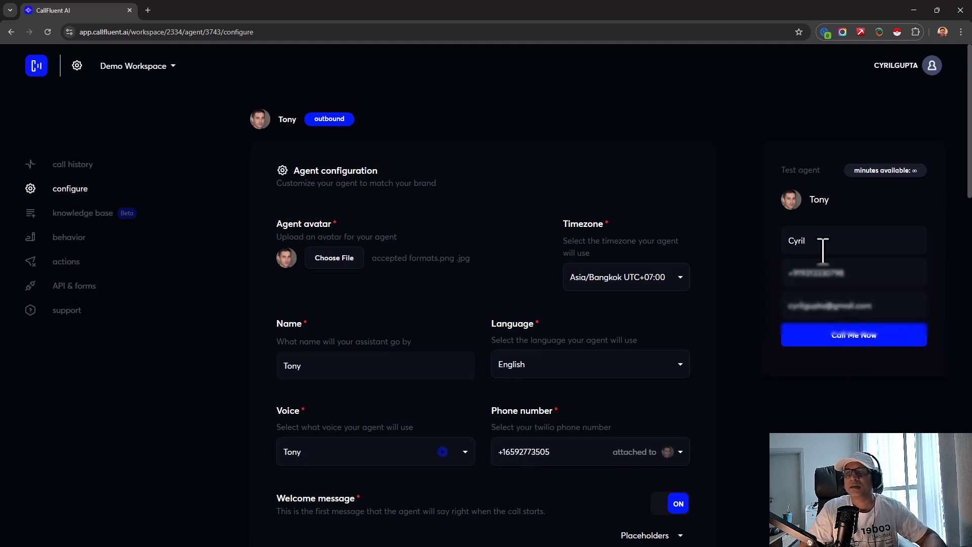
click(858, 342)
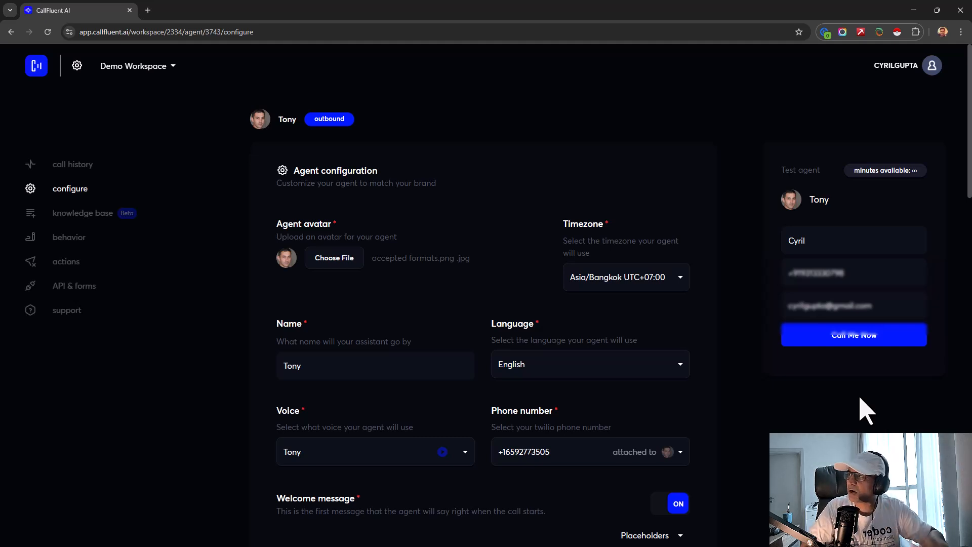
- Return to Tony's call history via the browser's Back history
scroll(391, 393, down, 5)
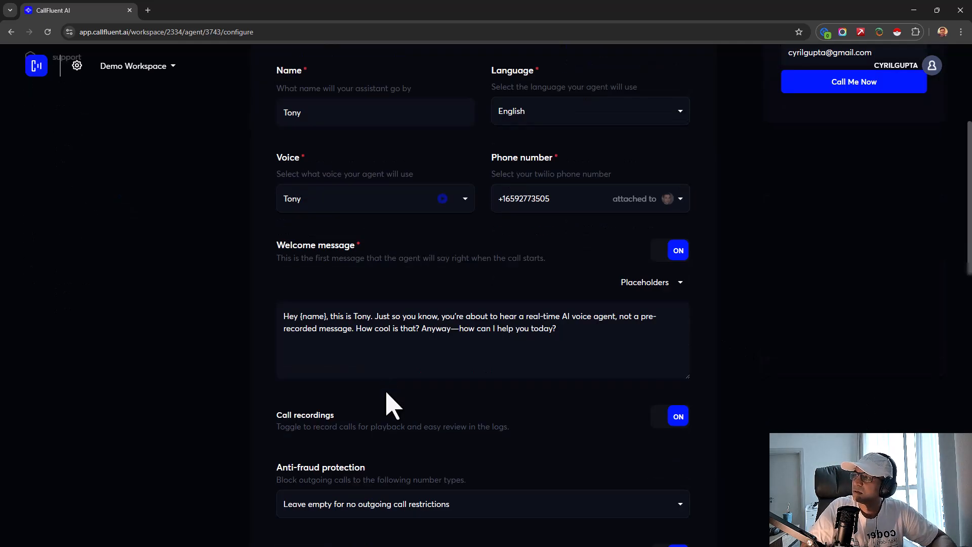
scroll(391, 398, up, 4)
scroll(390, 385, down, 6)
scroll(390, 380, up, 7)
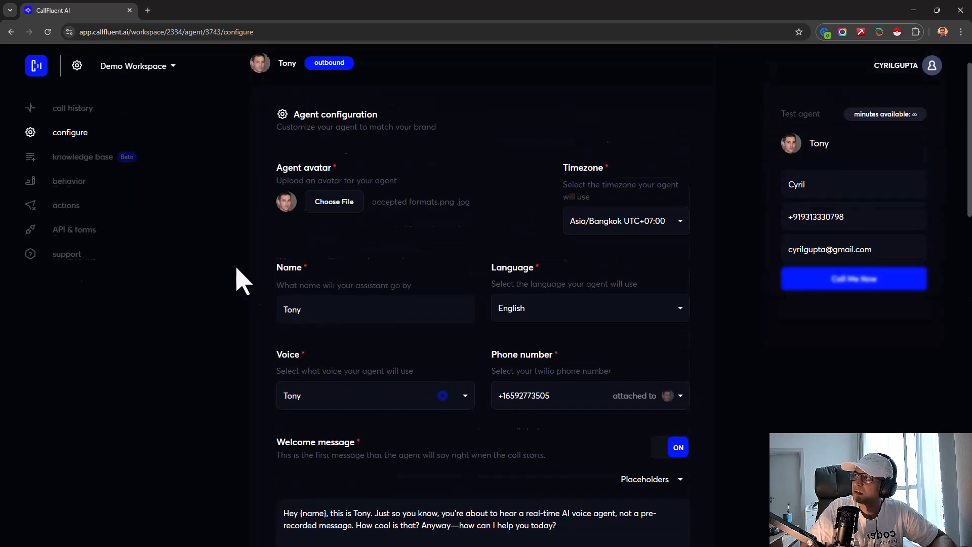
right_click(10, 33)
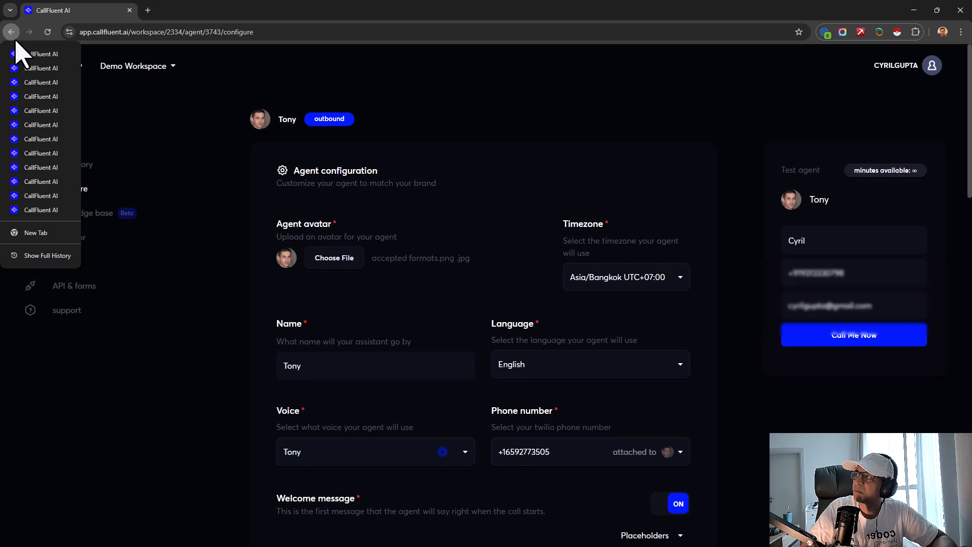
click(11, 33)
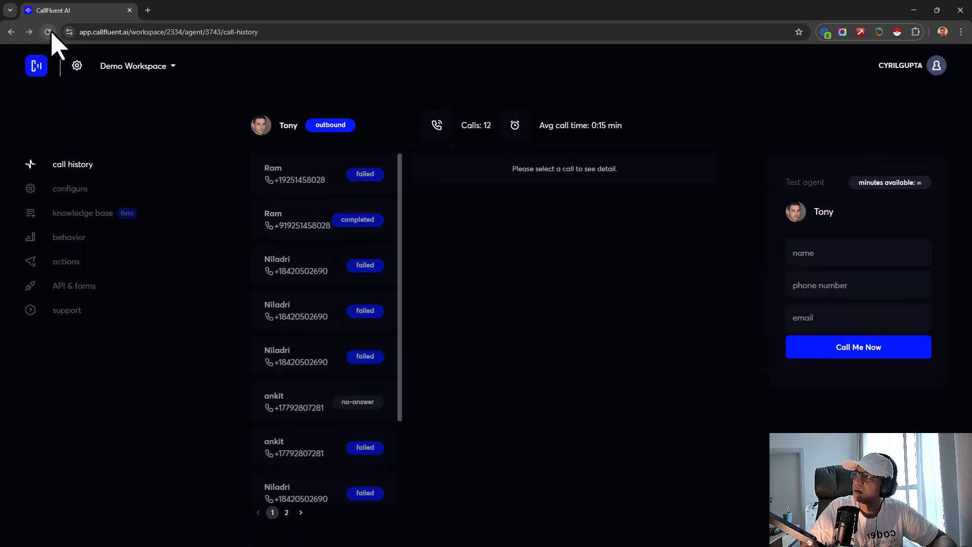
- Open Lisa (CallFluent Affiliates) and request a test call using autofilled name, phone and e-mail
click(11, 32)
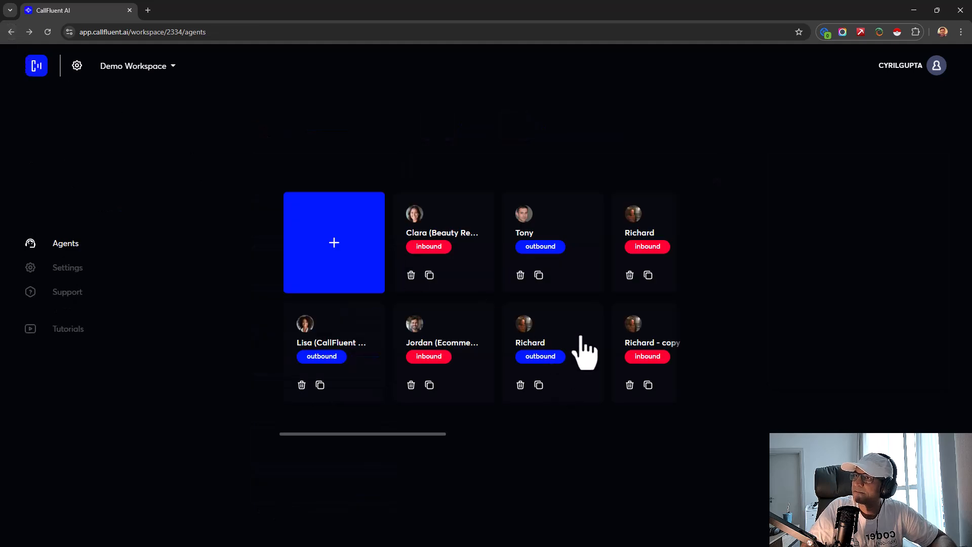
key(alt+Right)
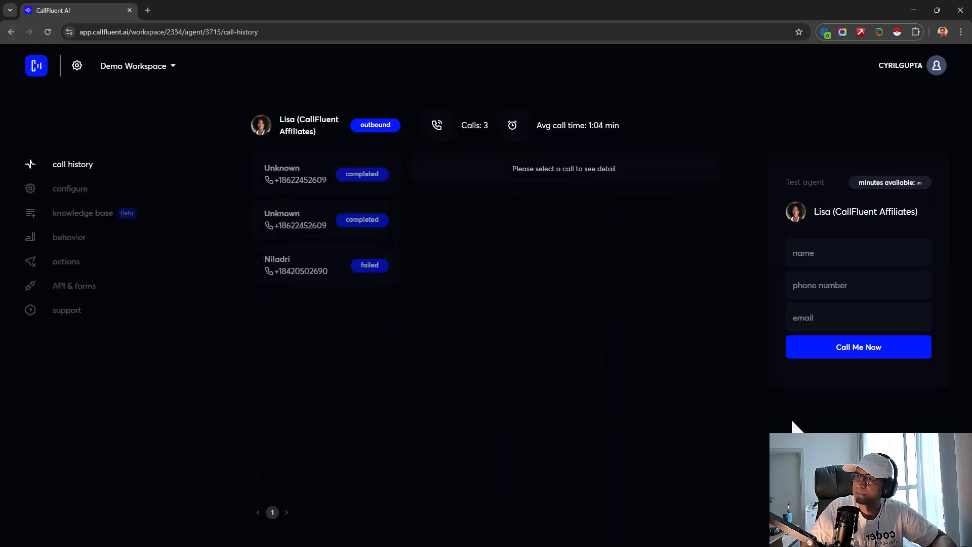
click(788, 255)
click(875, 298)
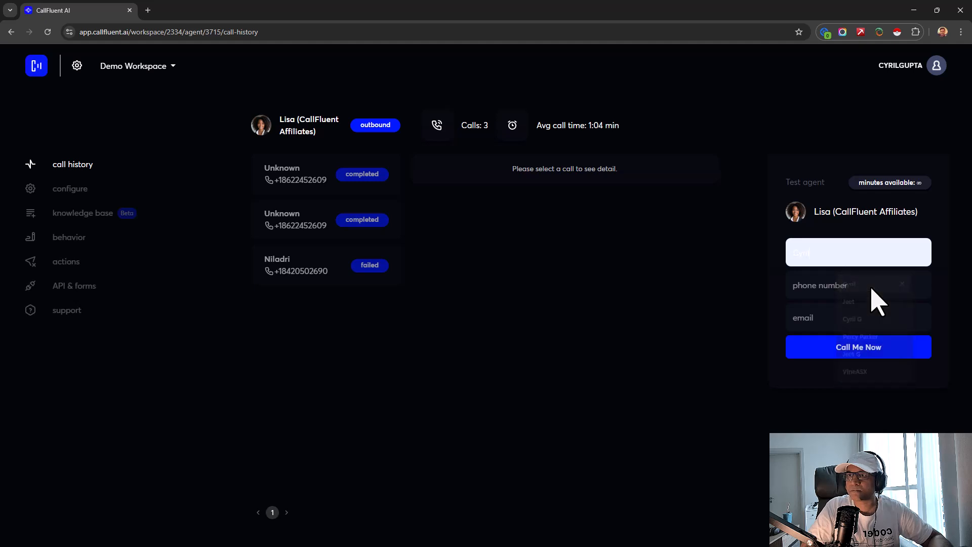
click(857, 293)
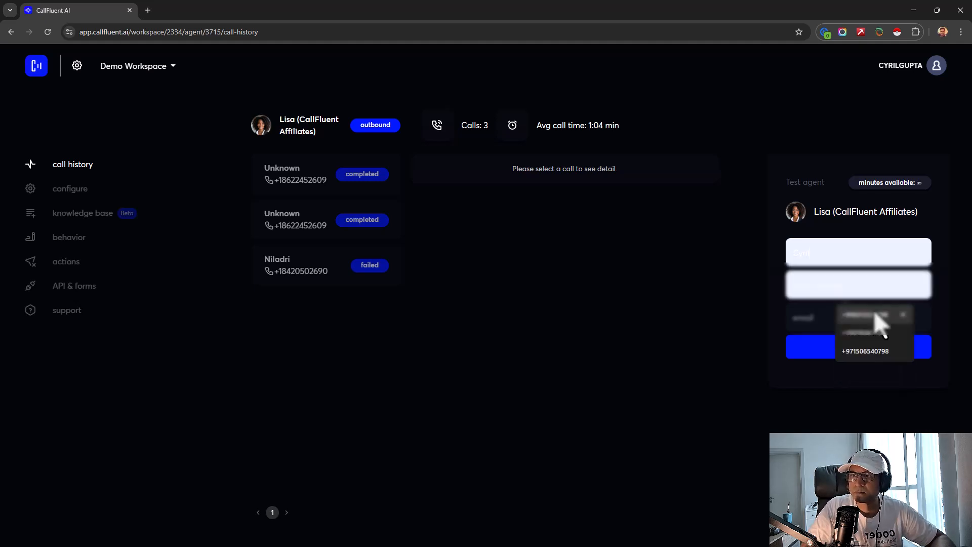
click(864, 315)
click(860, 316)
click(873, 349)
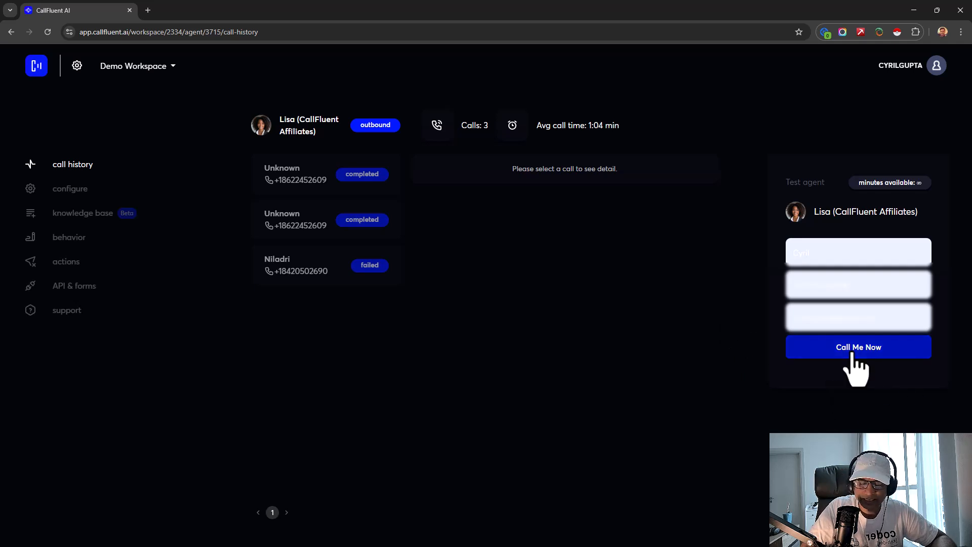
click(855, 354)
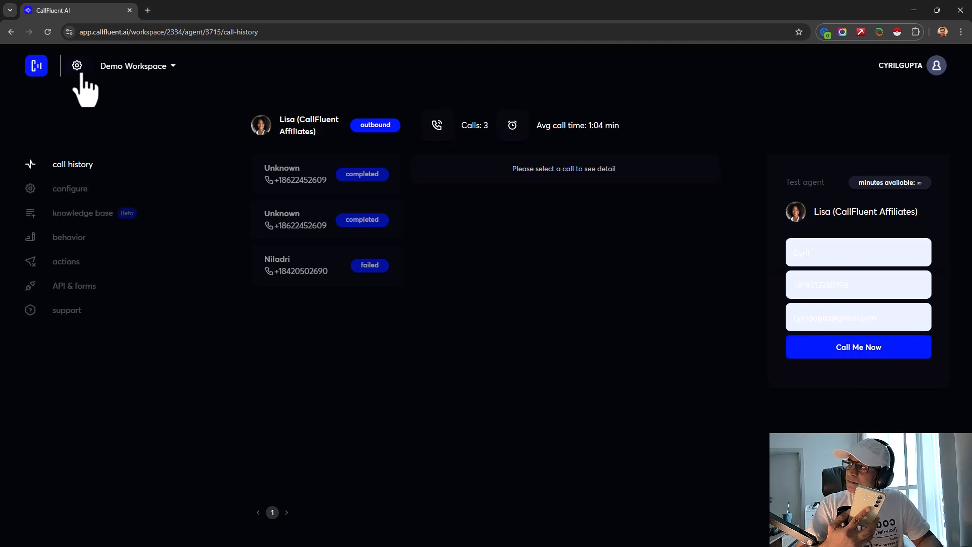
- Open Taylor's call history and try a test call, which ends without microphone access
click(38, 67)
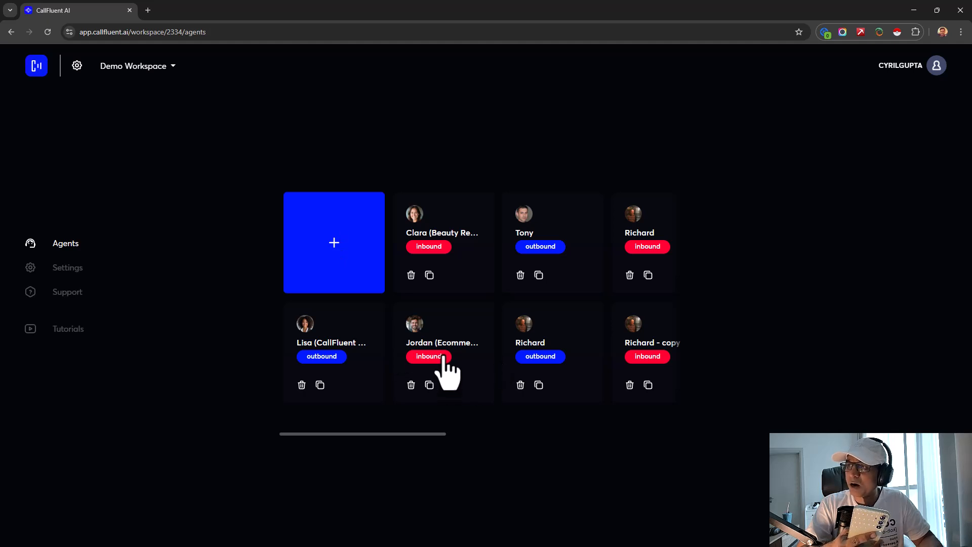
drag(433, 434, 687, 434)
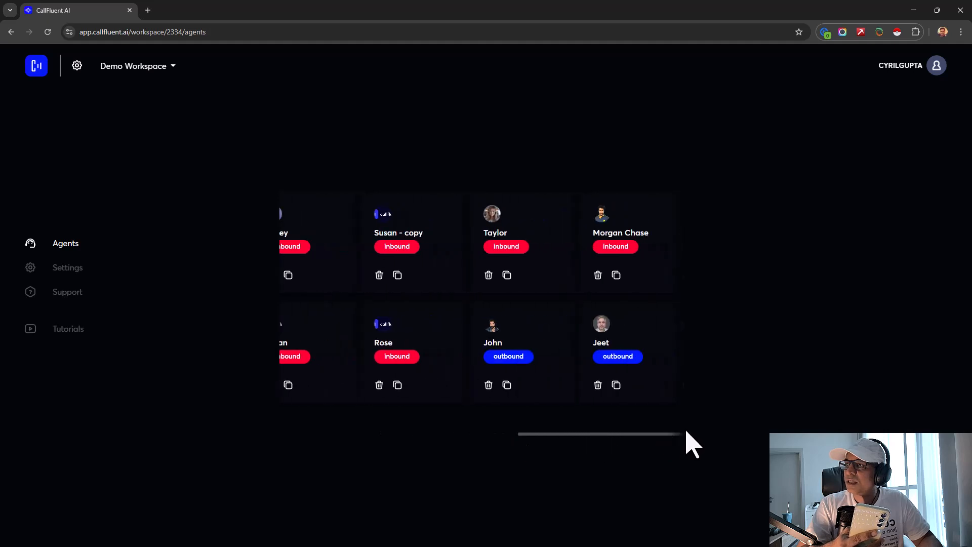
click(508, 246)
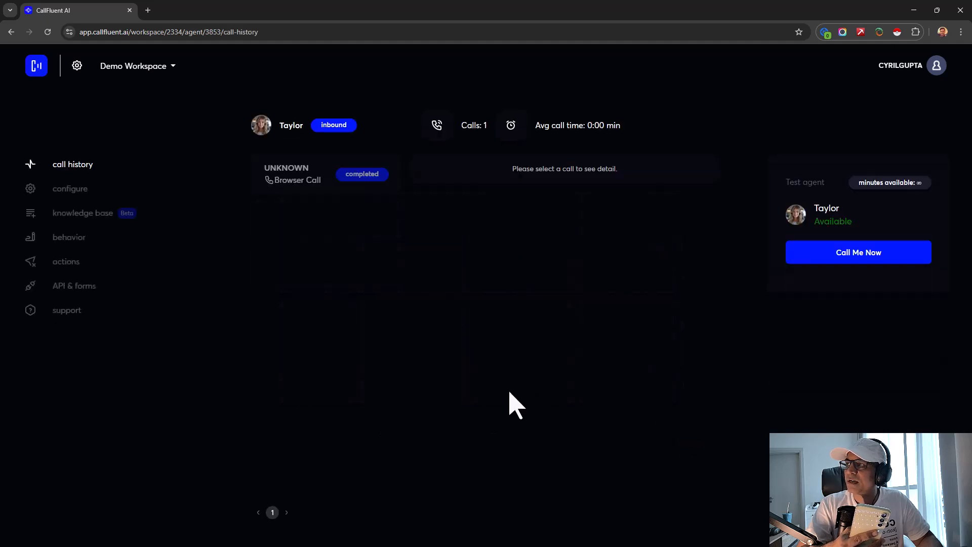
click(856, 256)
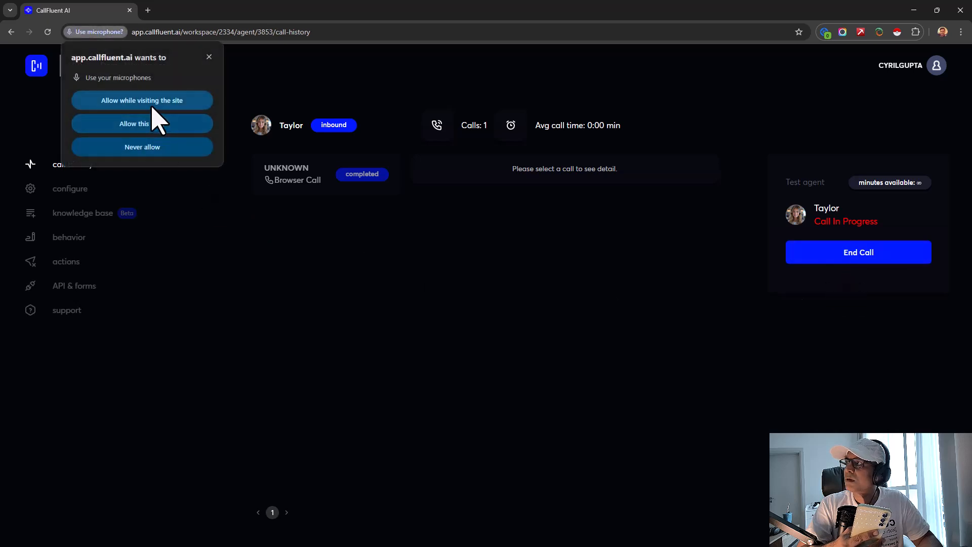
click(209, 57)
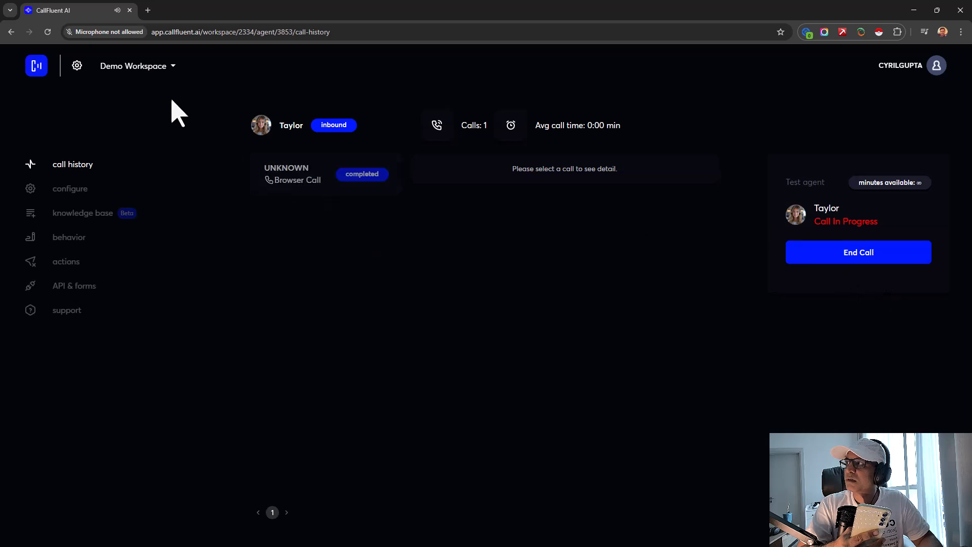
click(109, 34)
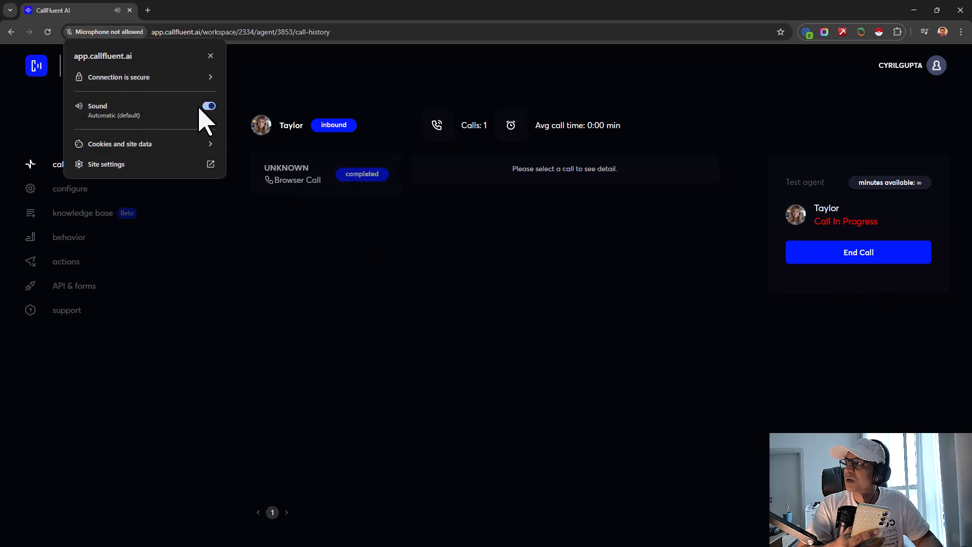
click(397, 266)
click(859, 256)
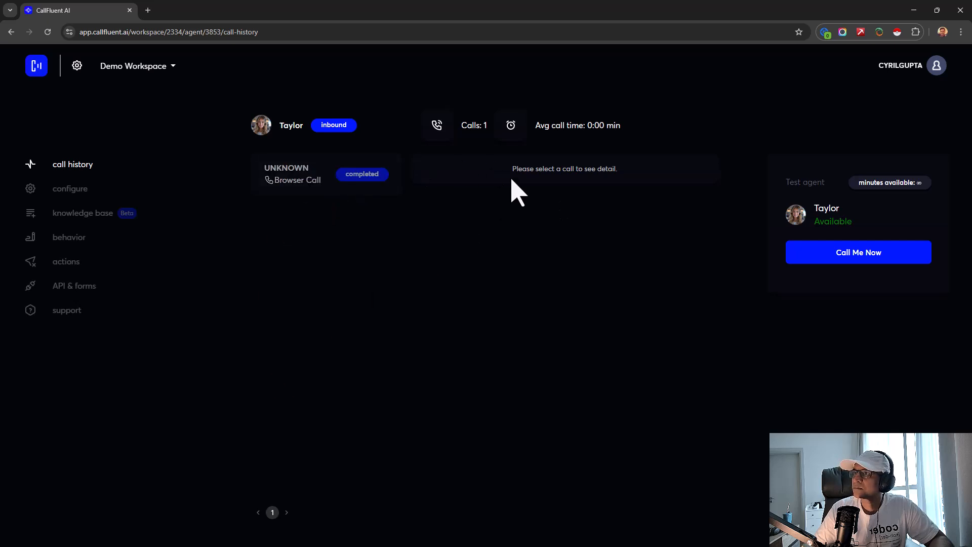
- Start a new Taylor test call with microphone access allowed, talk, and end it
drag(530, 168, 604, 186)
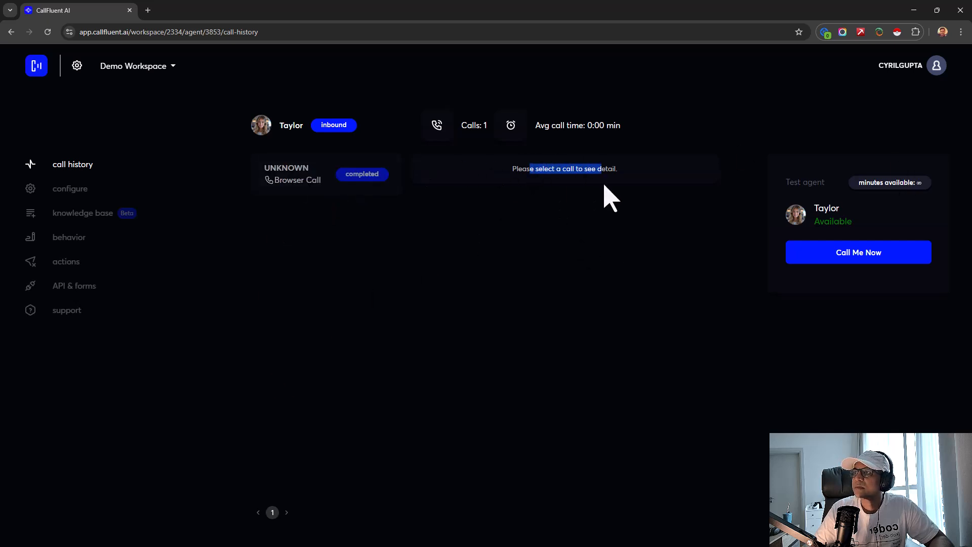
click(610, 197)
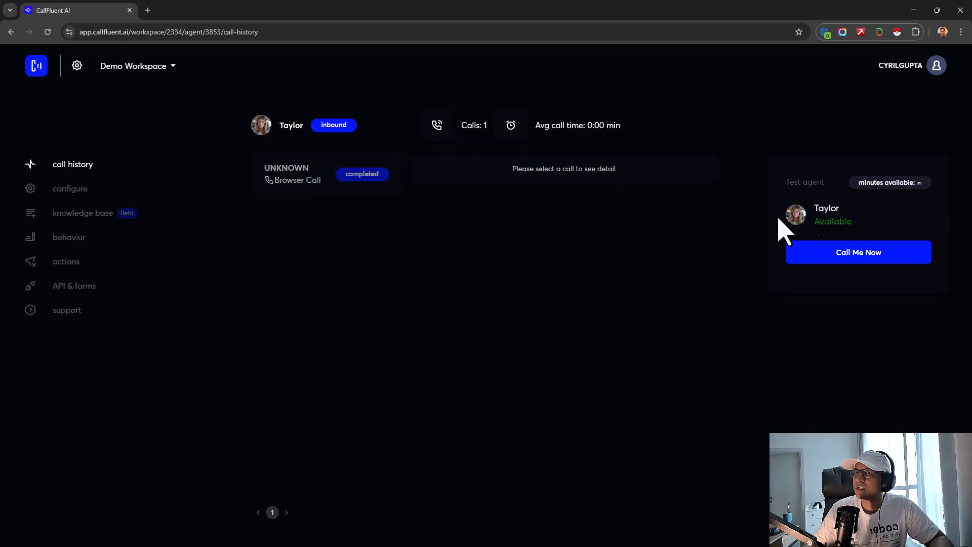
click(847, 258)
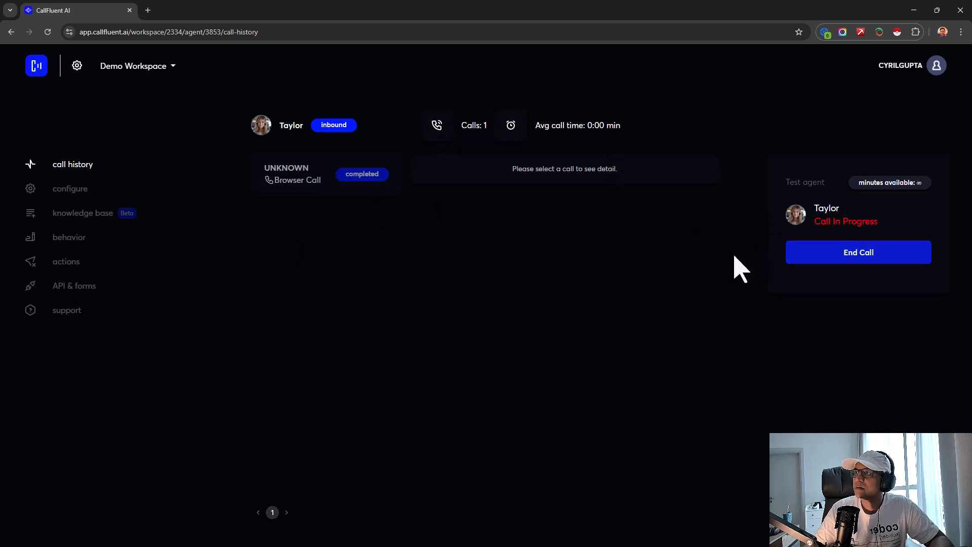
click(186, 106)
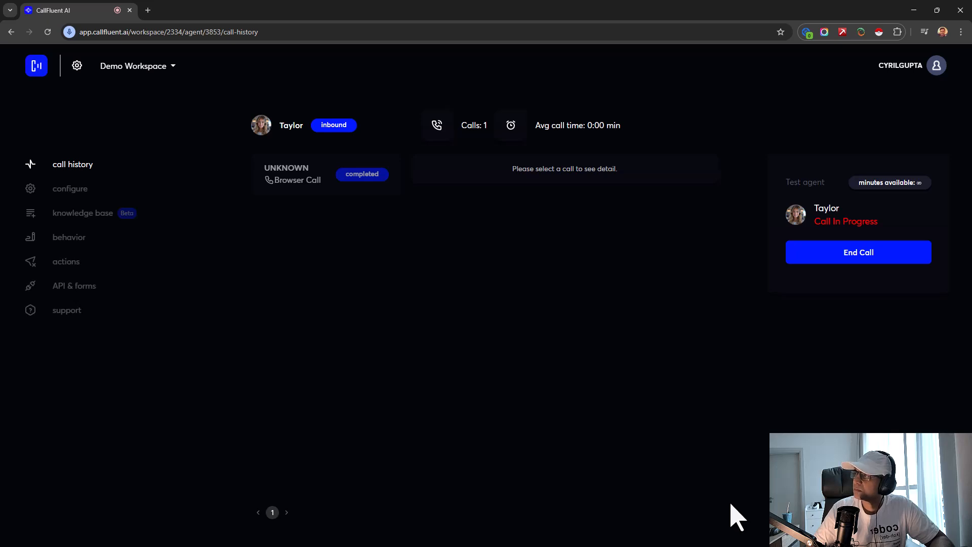
click(870, 258)
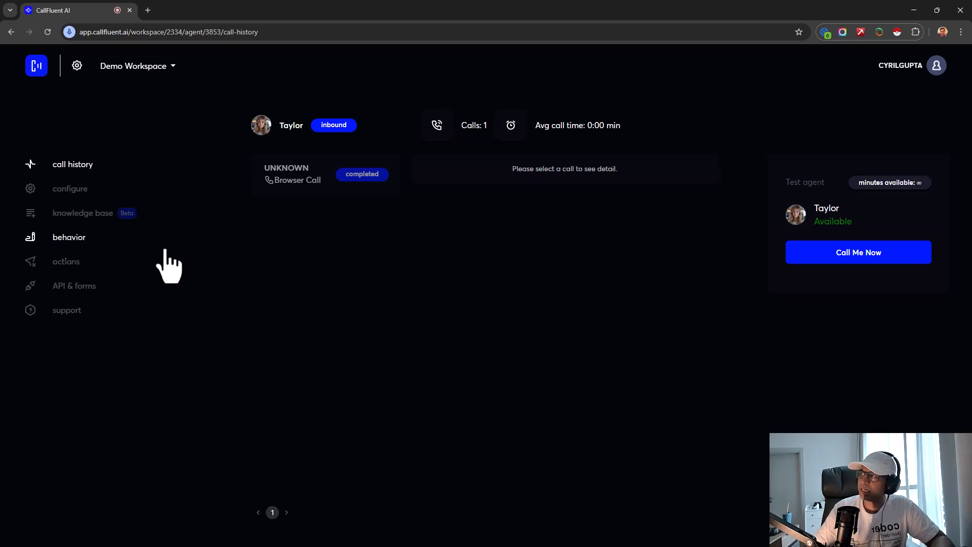
- Open outbound Taylor's configuration: Asia/Kolkata timezone, English, and a dental welcome message
click(36, 66)
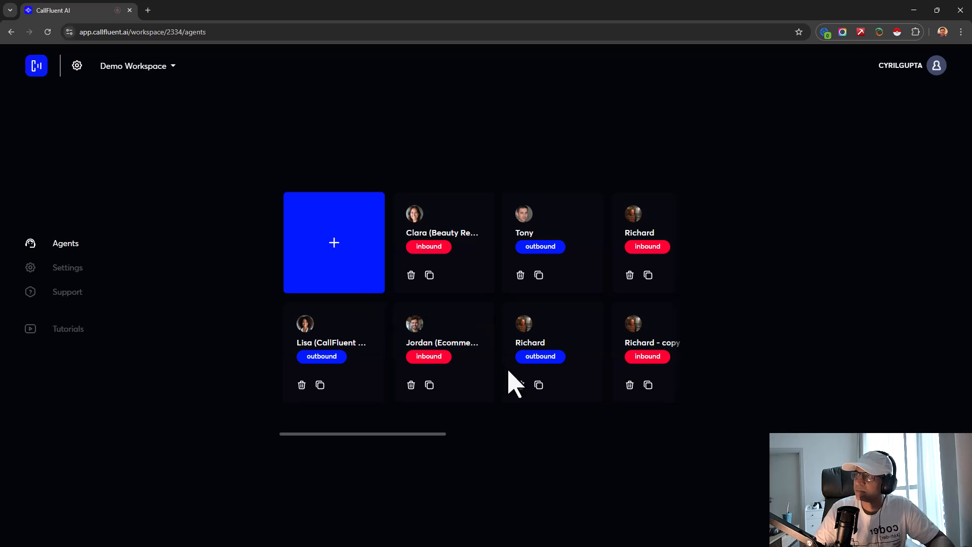
drag(345, 433, 450, 434)
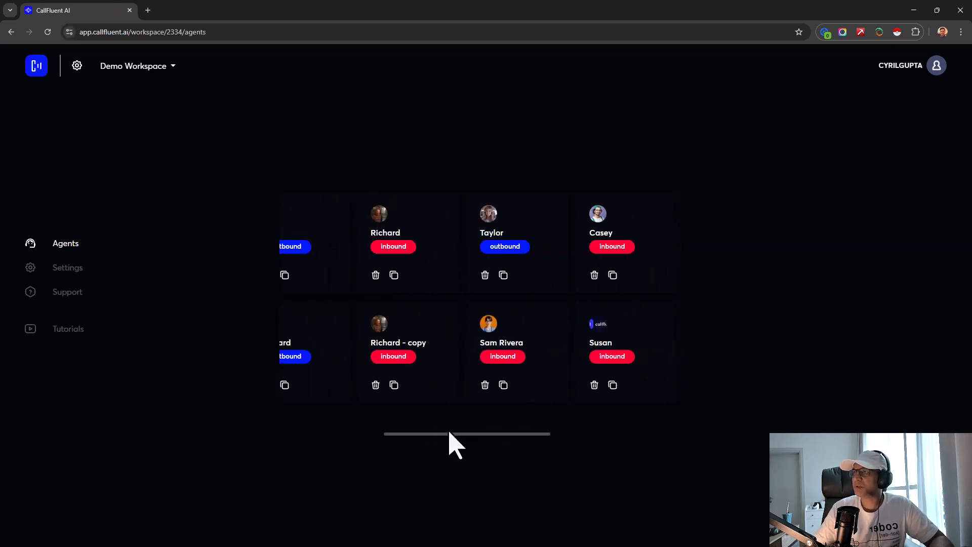
click(481, 226)
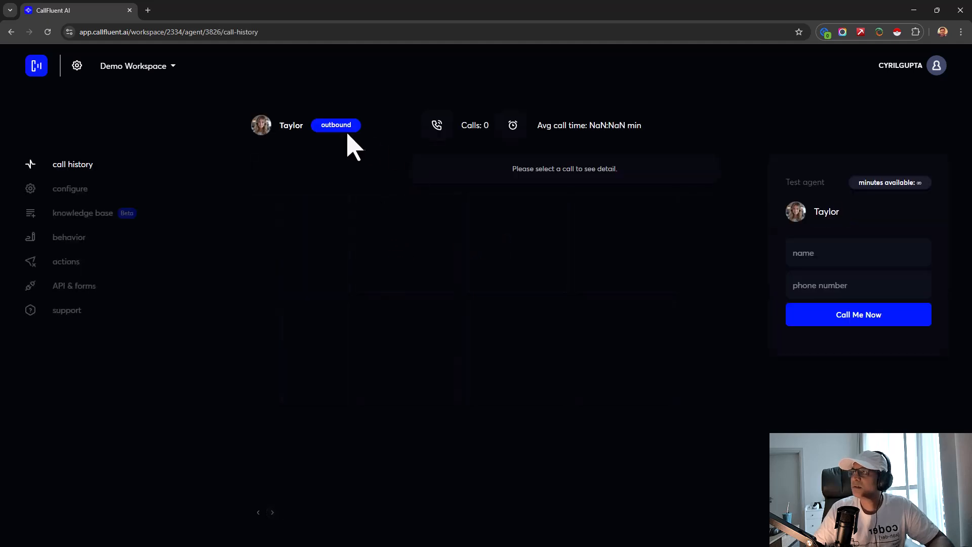
click(108, 193)
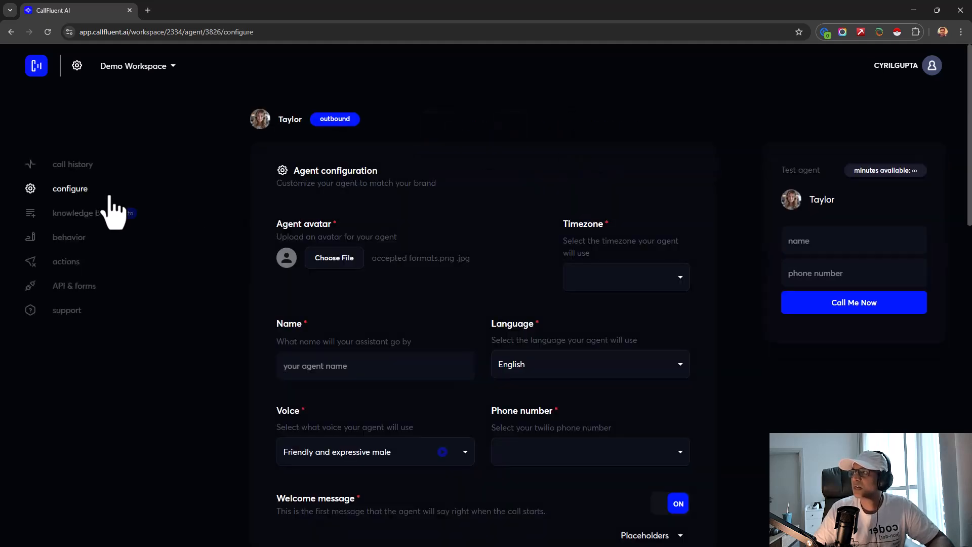
scroll(357, 342, down, 5)
scroll(350, 324, up, 4)
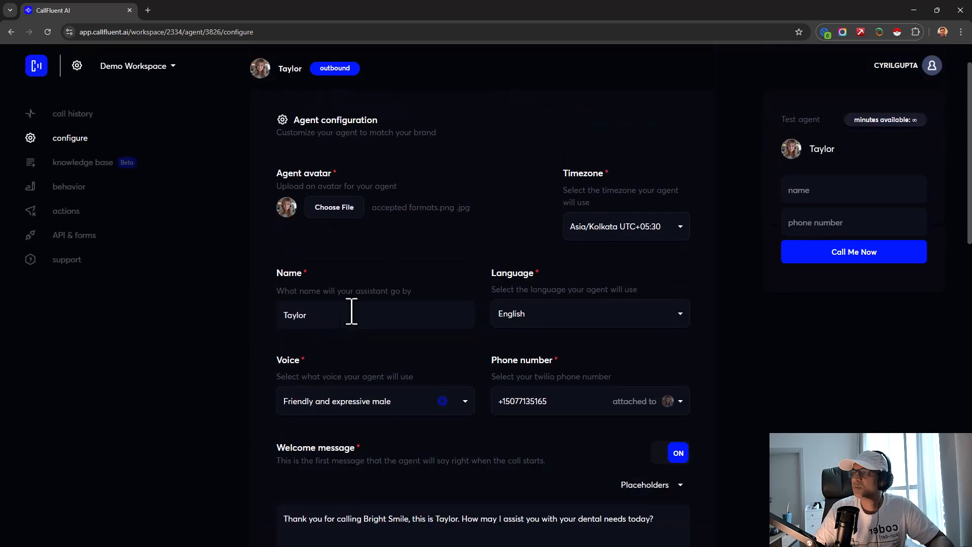
scroll(543, 423, down, 1)
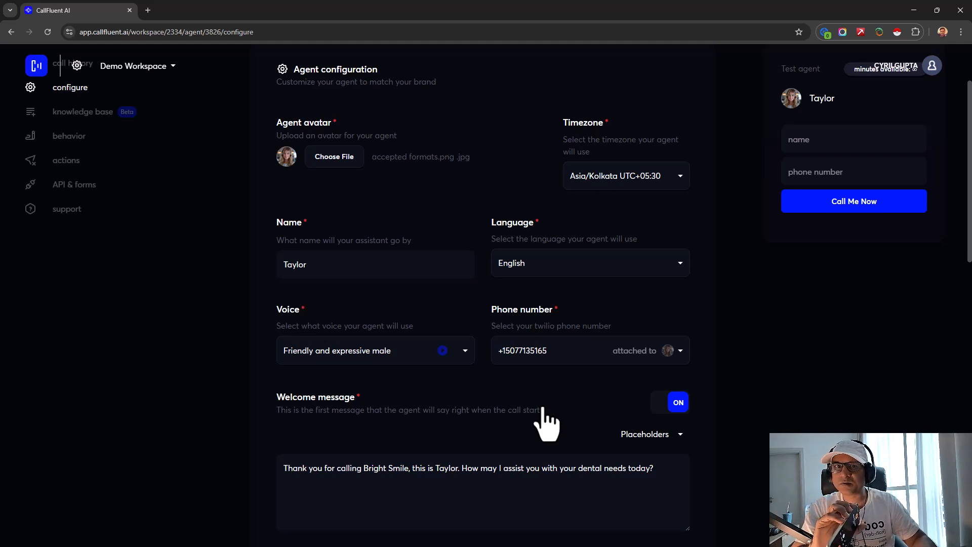
scroll(320, 305, up, 2)
scroll(360, 335, down, 2)
scroll(360, 335, up, 2)
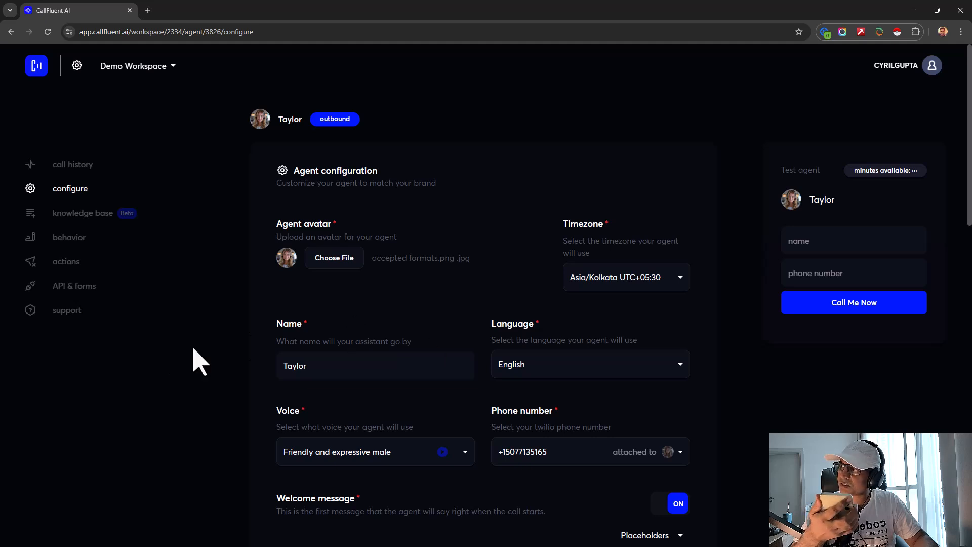
- Glance at Taylor's knowledge base and configuration, then open inbound Richard's call history
click(99, 213)
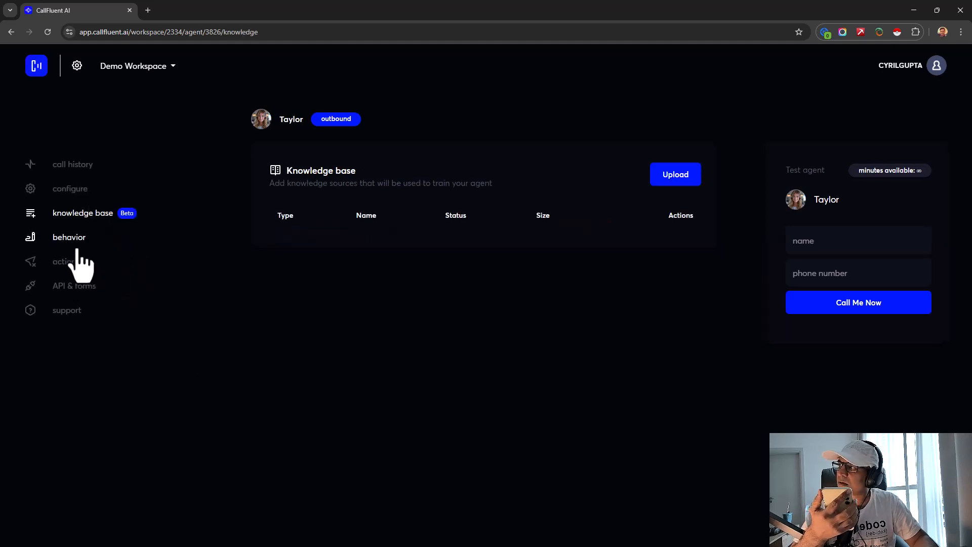
click(70, 189)
scroll(238, 321, down, 15)
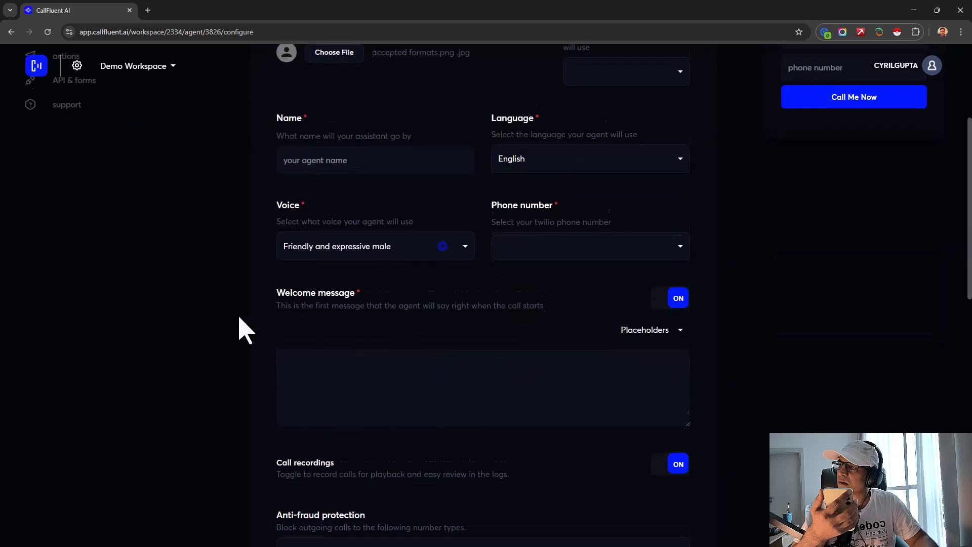
scroll(239, 319, up, 15)
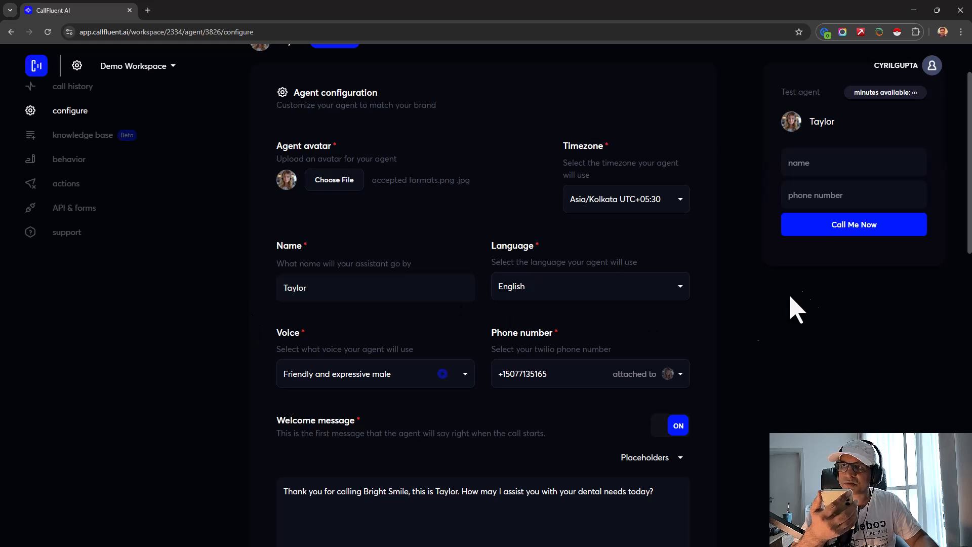
scroll(498, 367, up, 2)
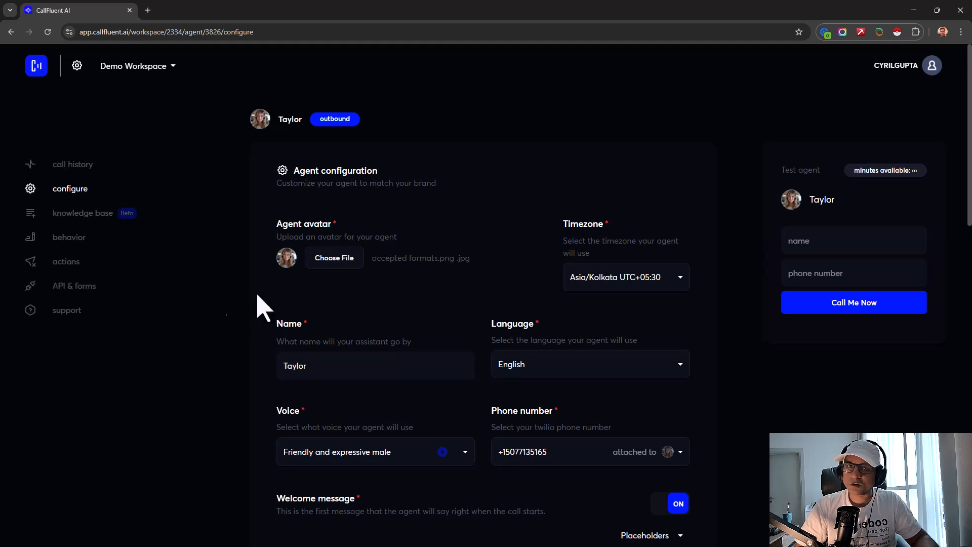
click(34, 68)
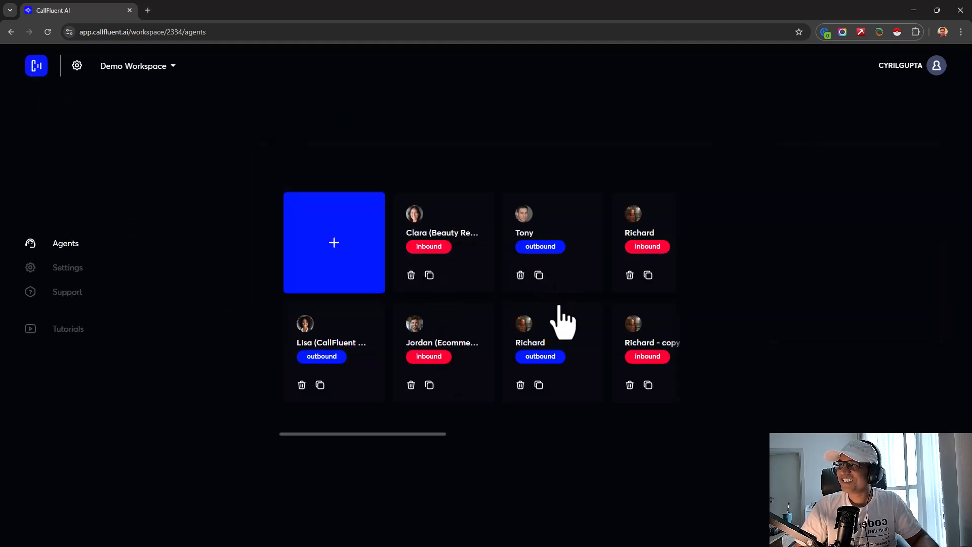
click(636, 269)
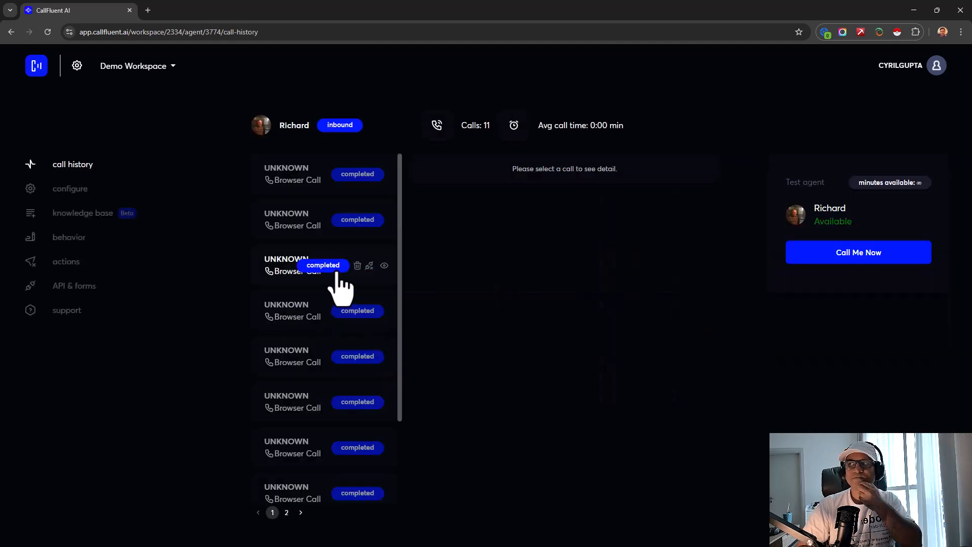
- Scroll Richard's configuration to the Aaron Sage voice and Online Success Model welcome message
click(109, 194)
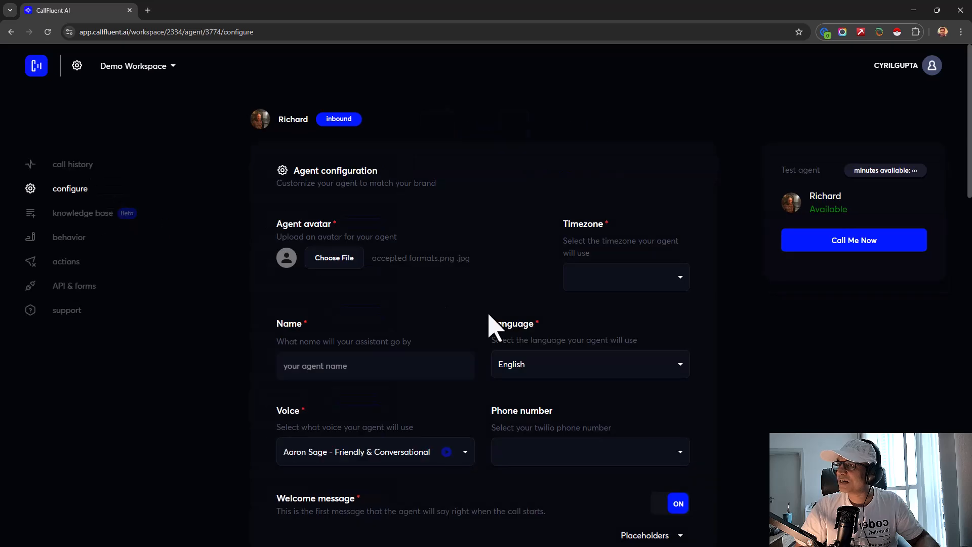
scroll(496, 355, down, 3)
scroll(414, 395, up, 4)
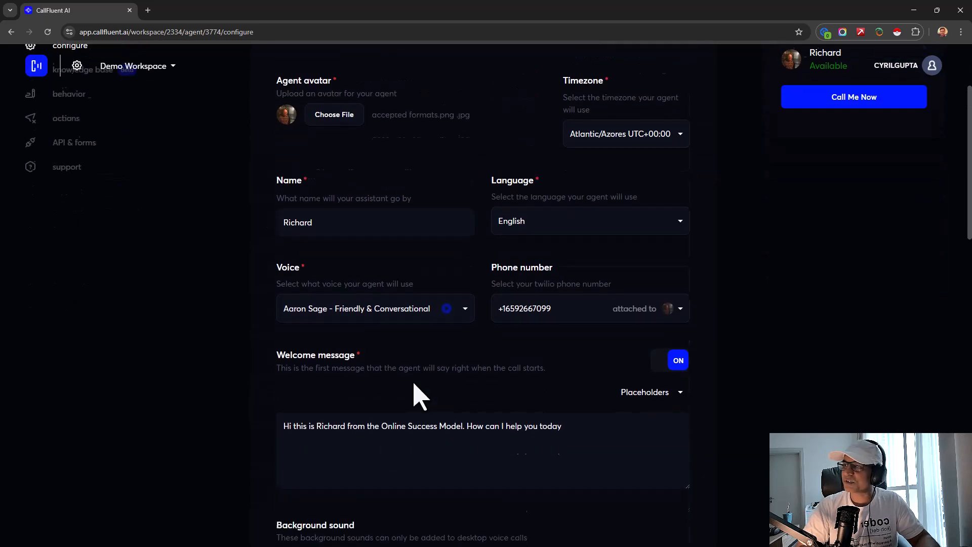
scroll(385, 375, down, 4)
scroll(352, 357, down, 3)
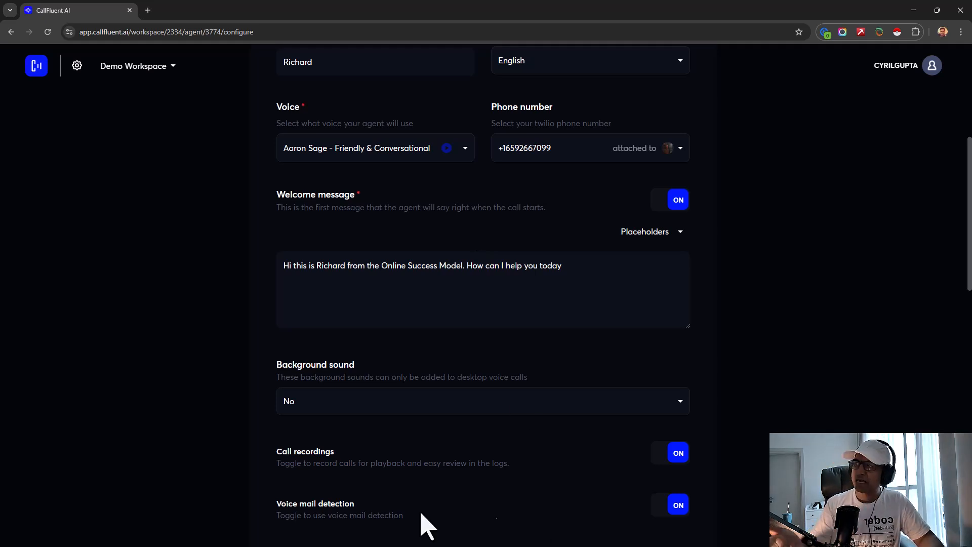
- Return to the Demo Workspace agents grid and browse sideways to the Casey, Sam Rivera, Susan and Rose cards
click(36, 65)
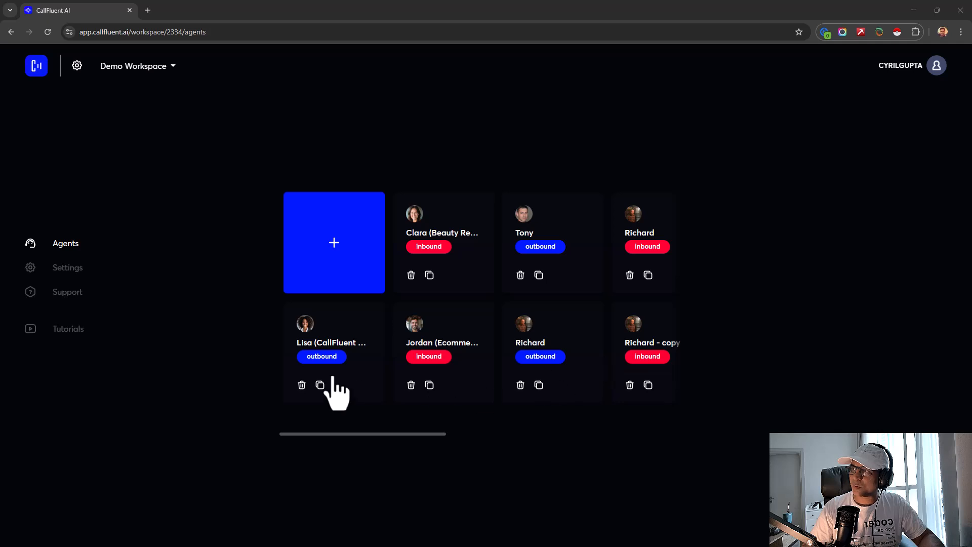
drag(357, 435, 534, 434)
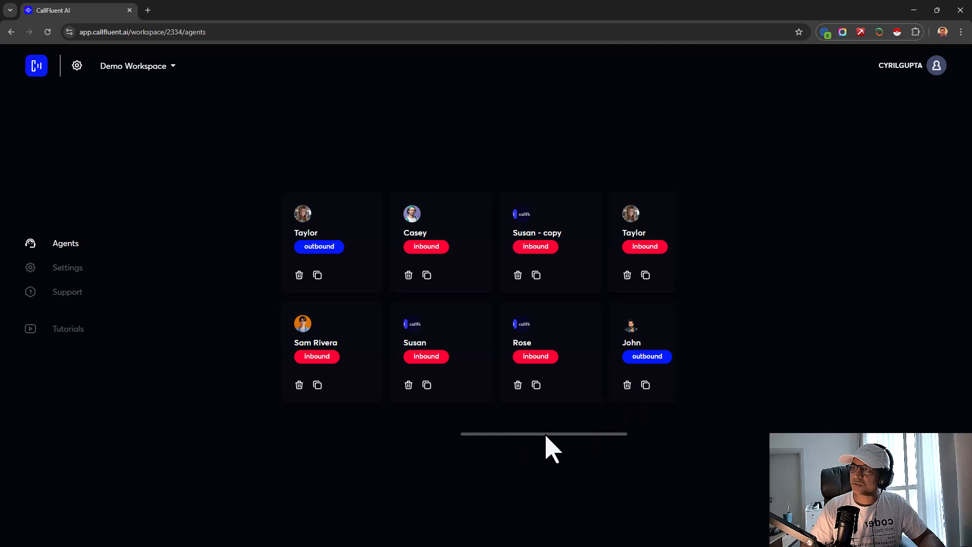
drag(546, 436, 495, 456)
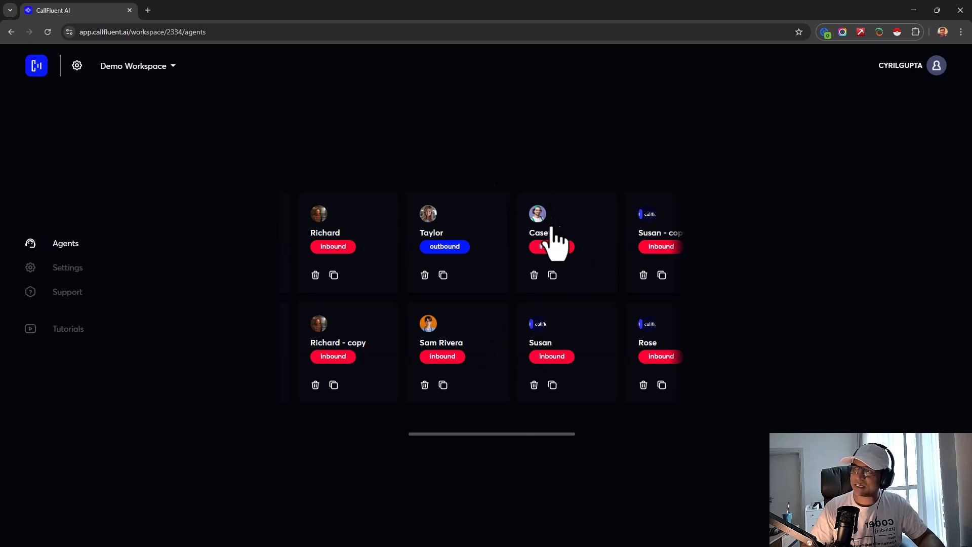
click(449, 357)
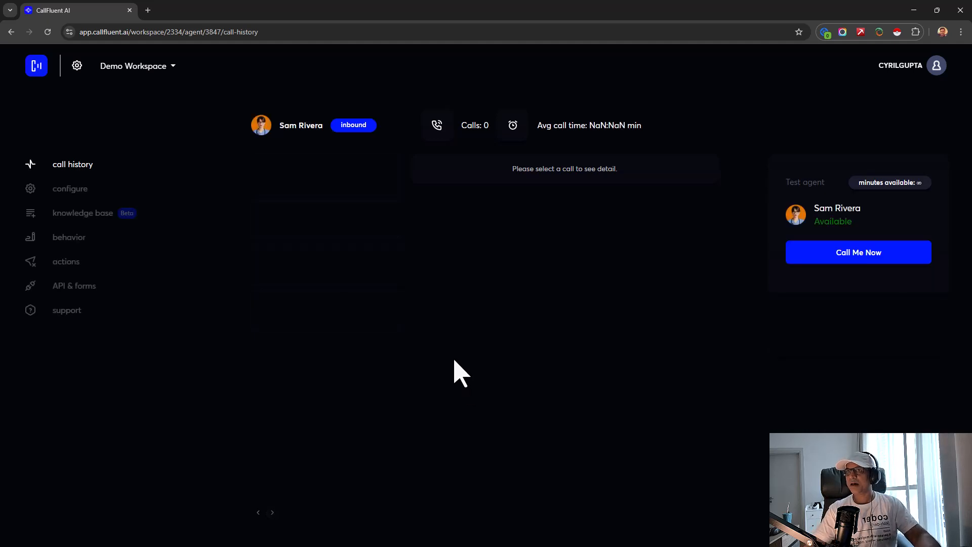
click(878, 250)
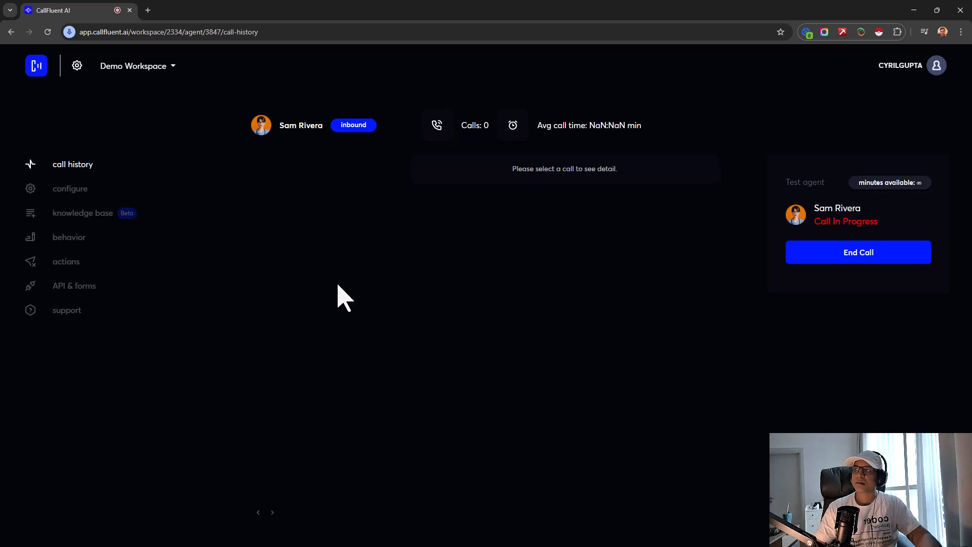
click(862, 260)
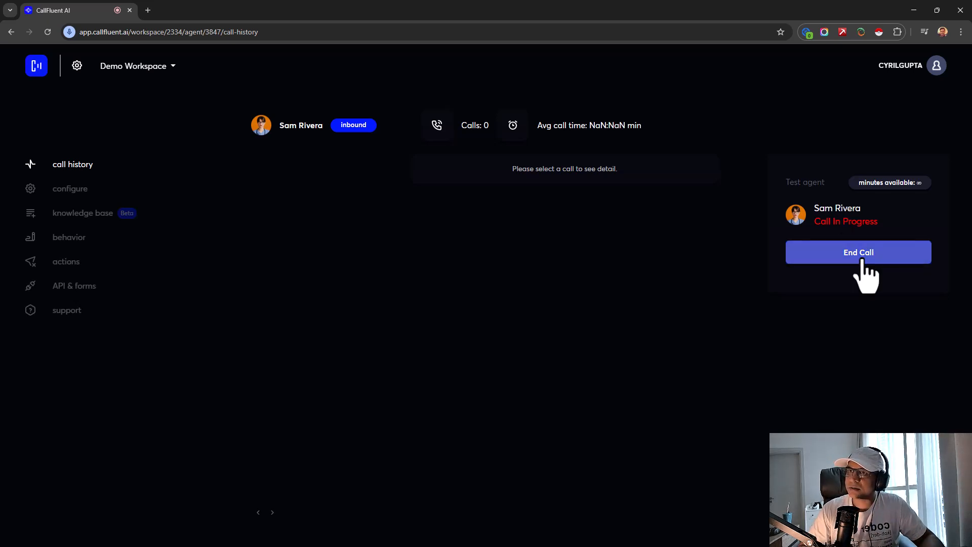
click(104, 193)
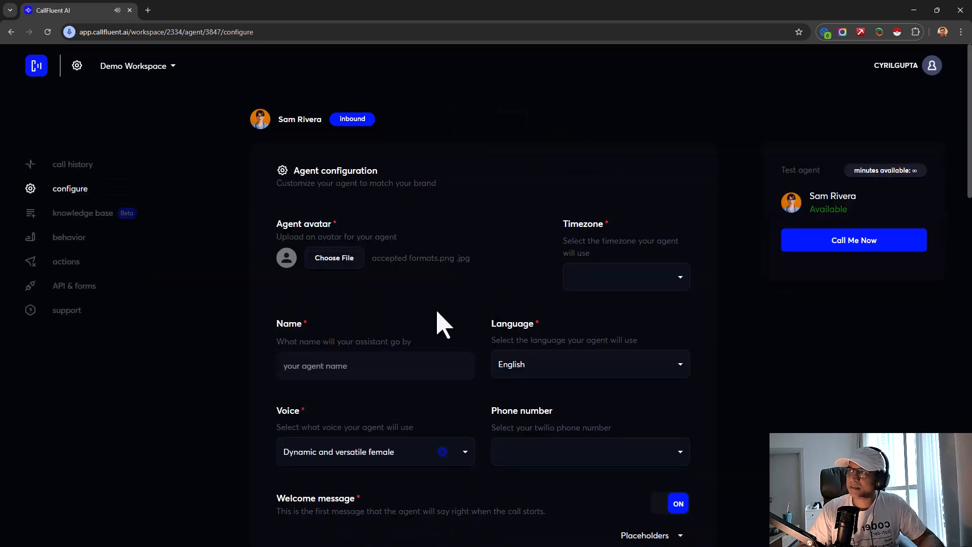
scroll(441, 322, down, 4)
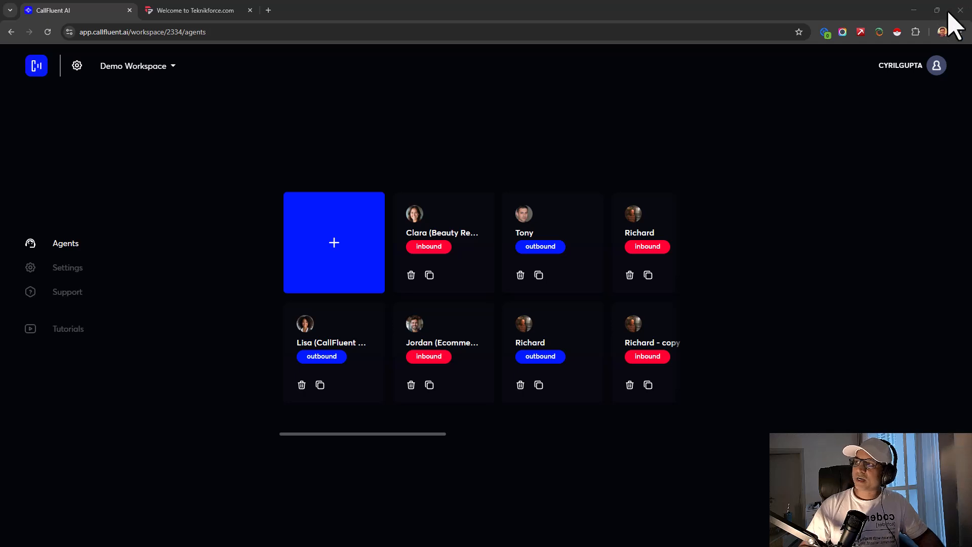
- Open the Clara (Beauty Receptionist) agent's configuration settings
click(419, 248)
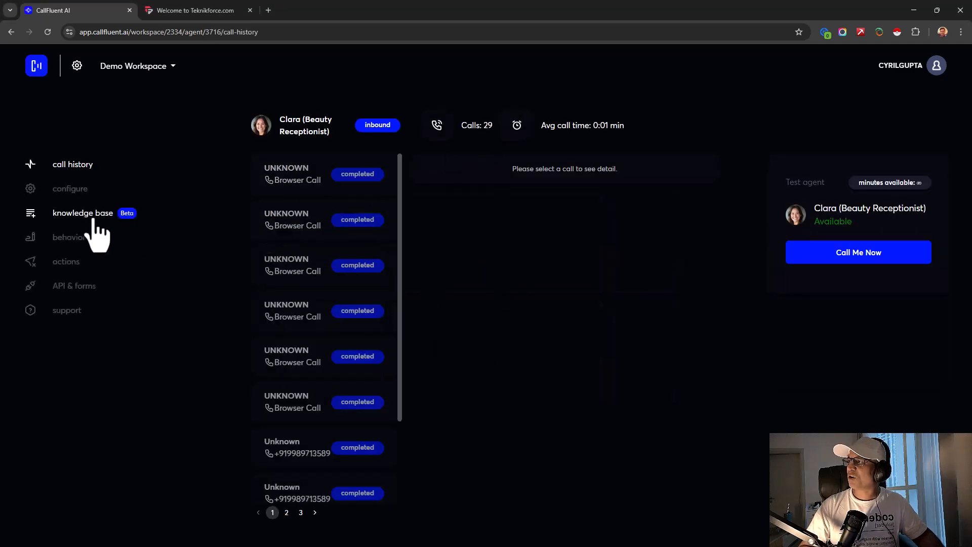
click(81, 191)
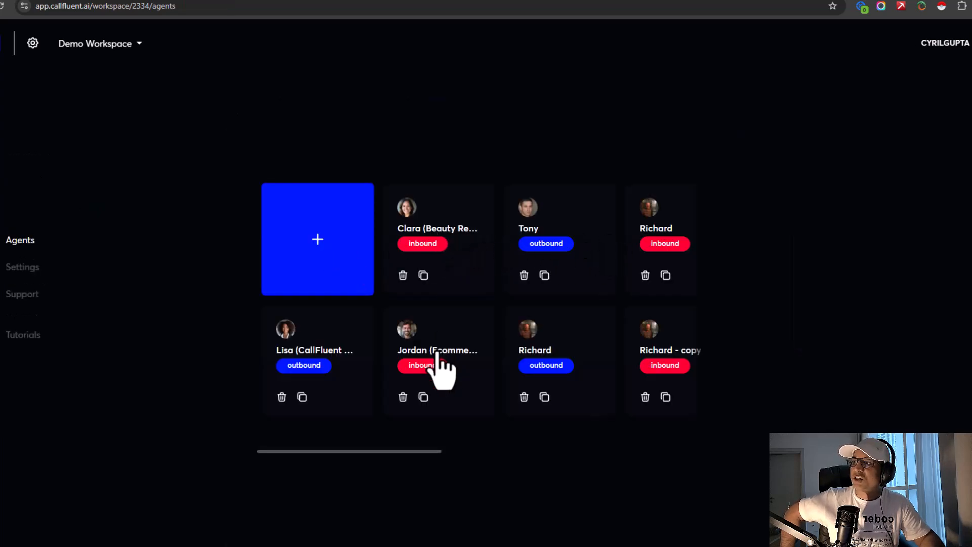
click(434, 238)
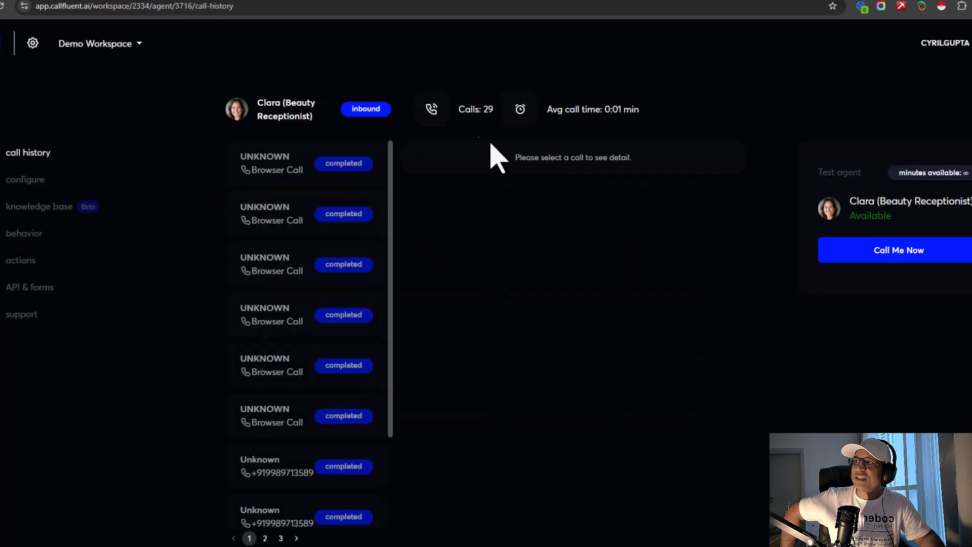
click(84, 181)
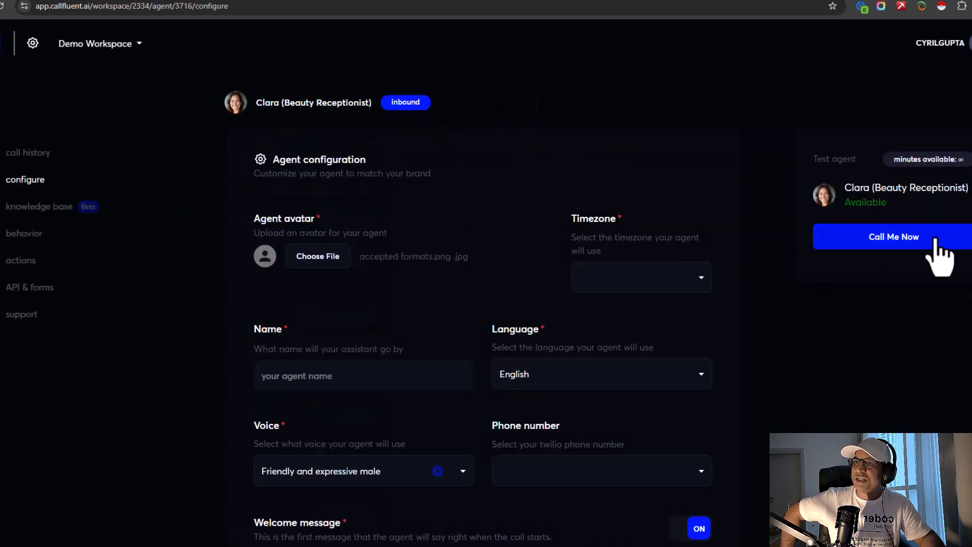
click(582, 484)
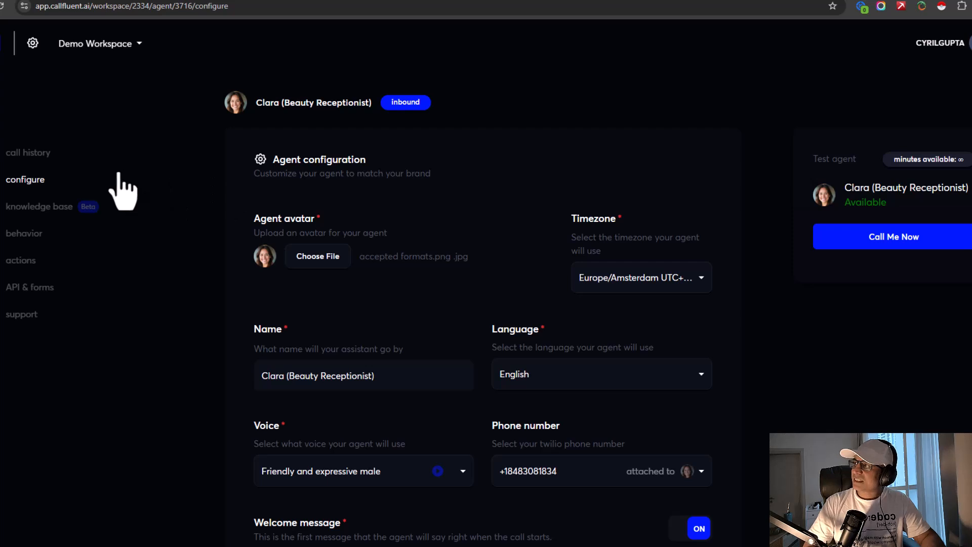
click(18, 152)
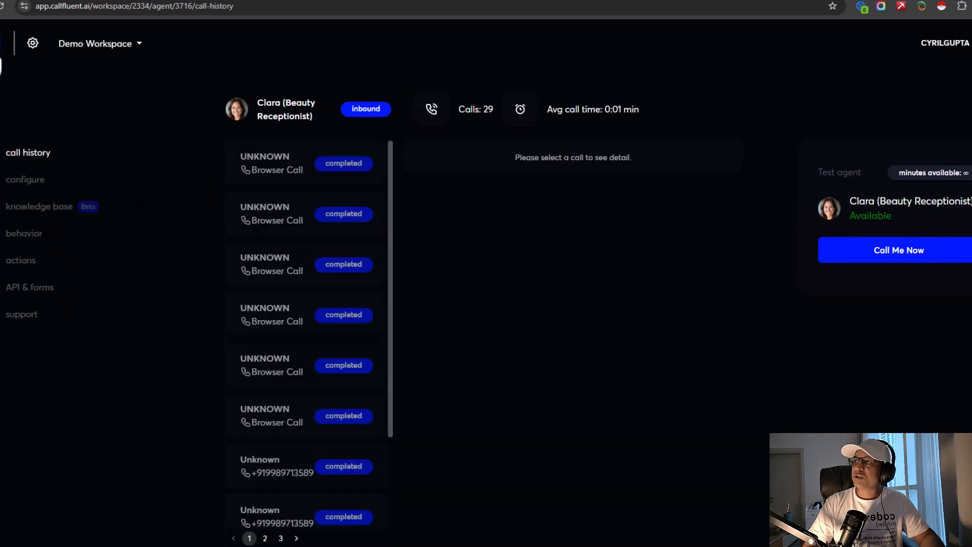
click(0, 43)
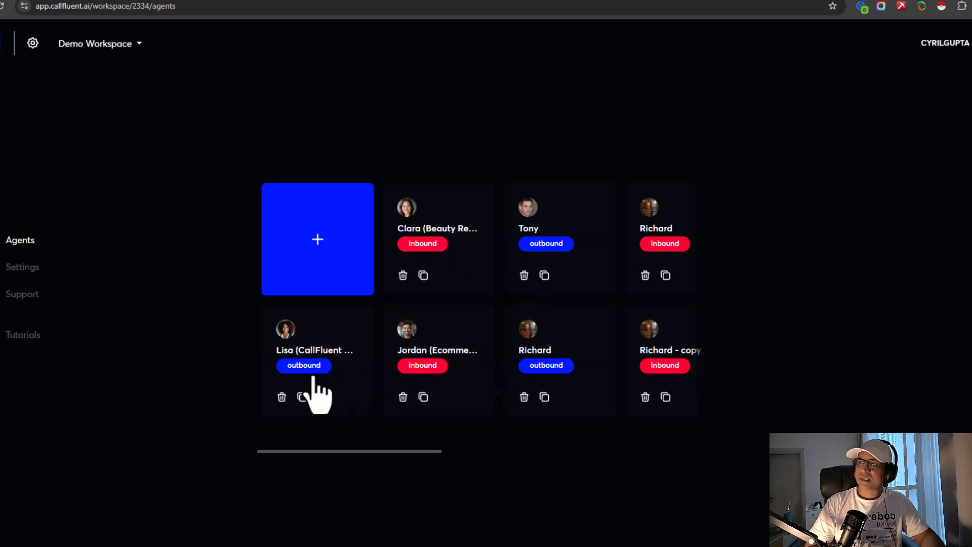
- In Lisa (CallFluent Affiliates) configuration, begin entering a test-call name, then open a new browser tab
click(311, 384)
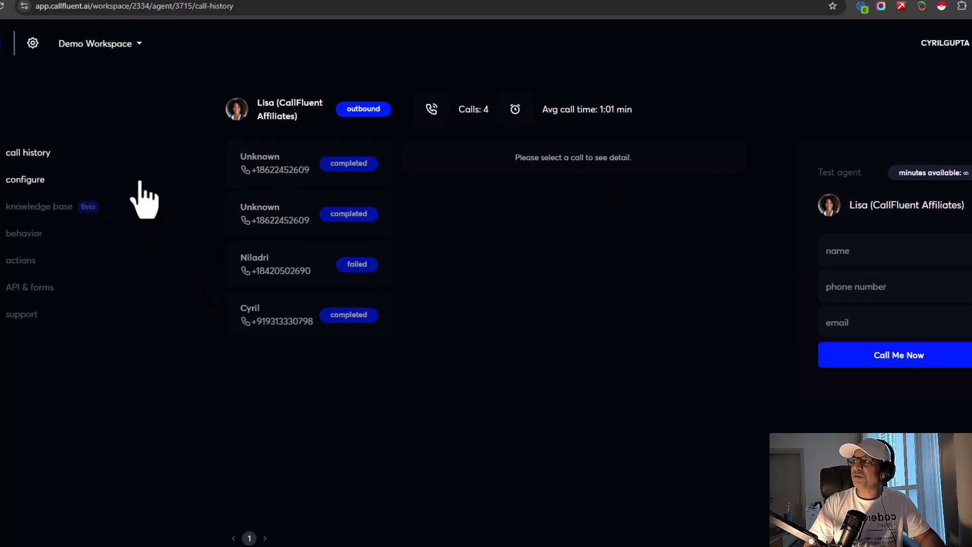
click(47, 184)
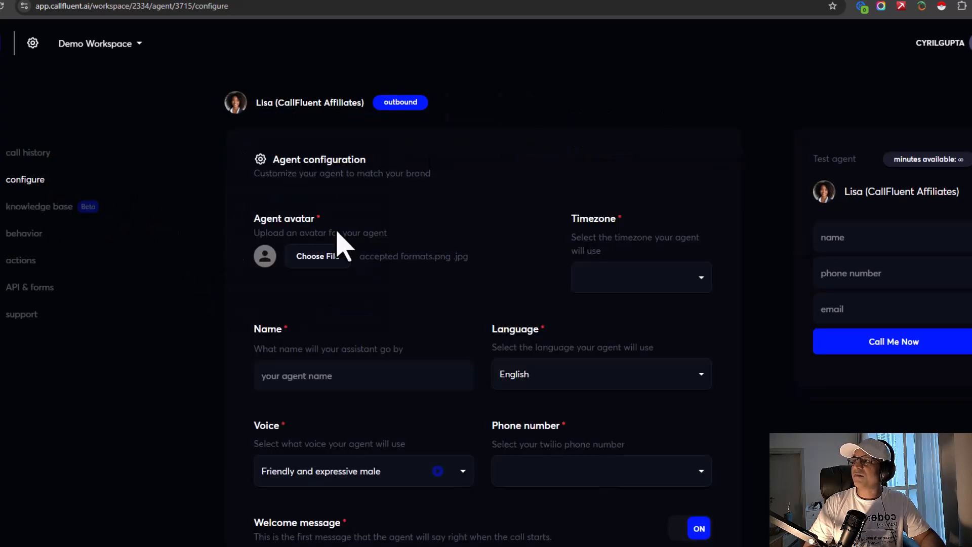
click(854, 230)
text(cy)
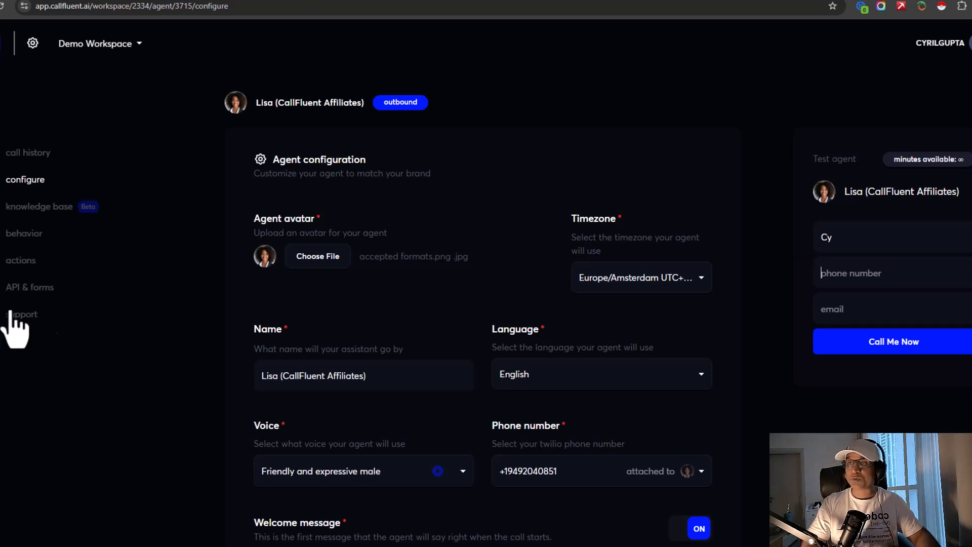
key(ctrl+t)
- Load the teknikforce.com homepage and scroll briefly through its top section
text(te)
key(Return)
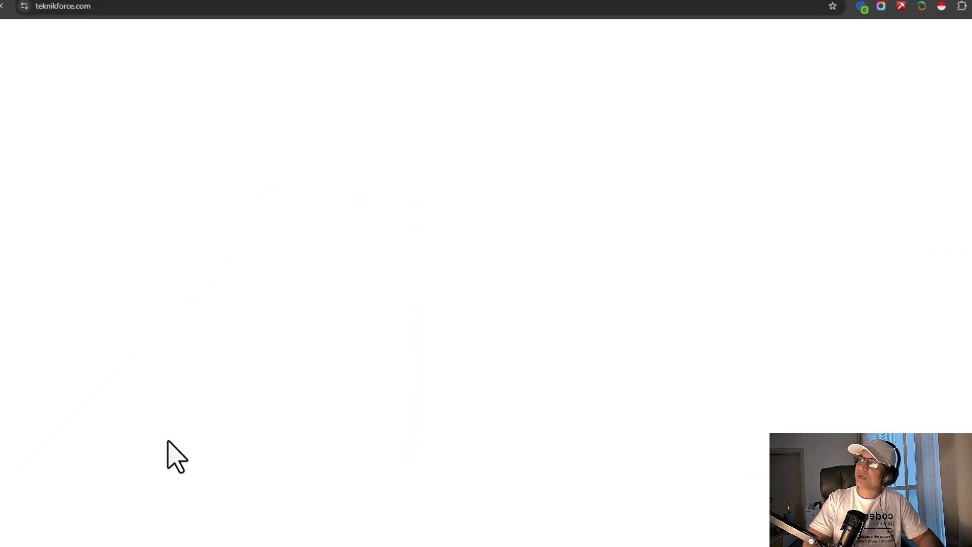
scroll(314, 231, down, 15)
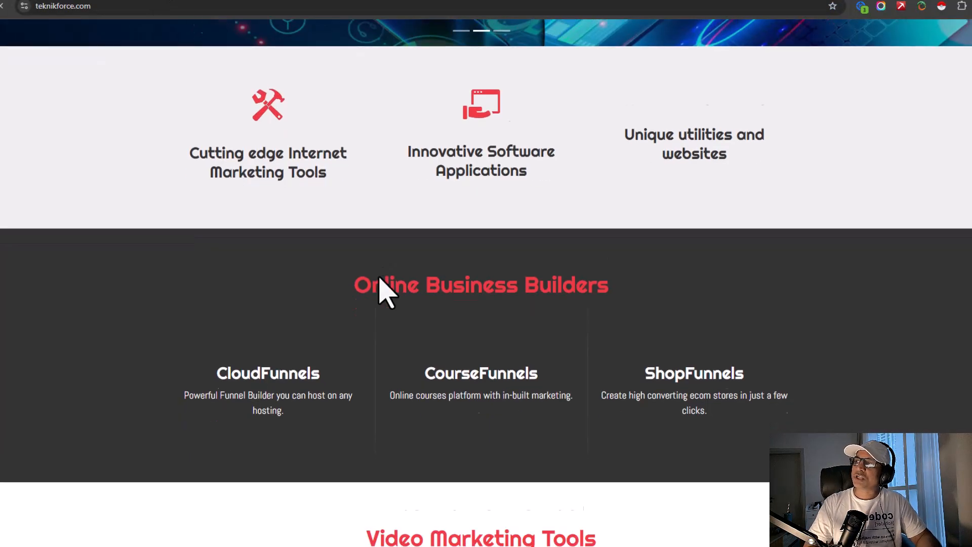
scroll(584, 380, down, 10)
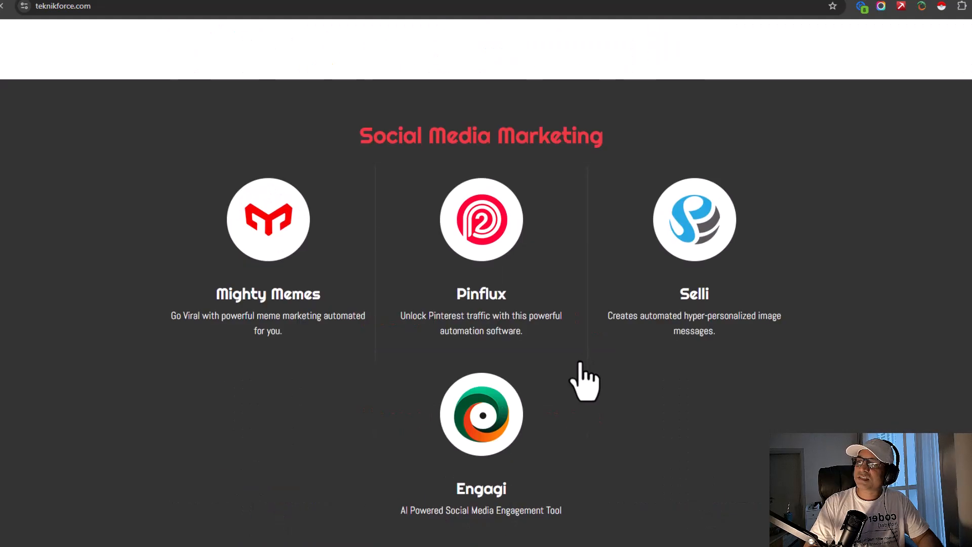
scroll(586, 377, down, 2)
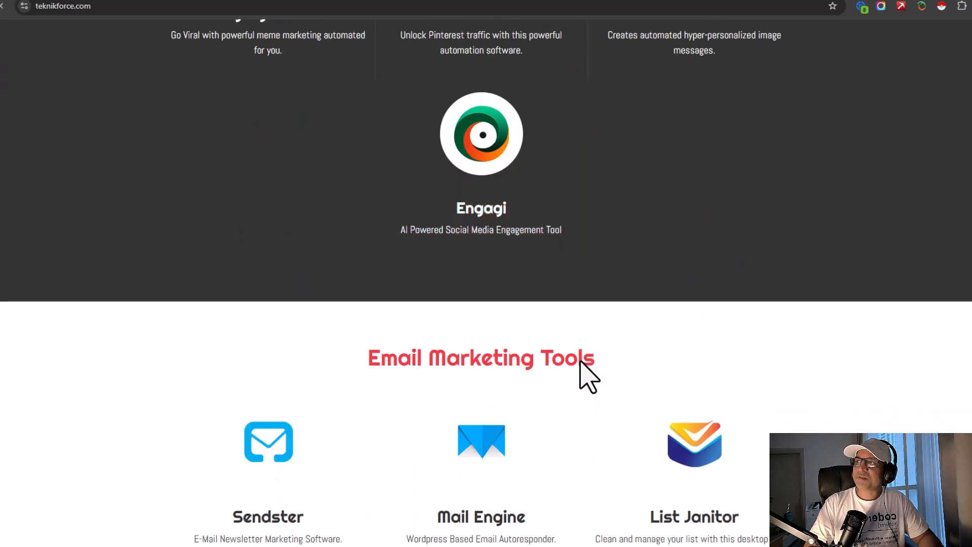
scroll(582, 370, up, 10)
scroll(380, 257, up, 3)
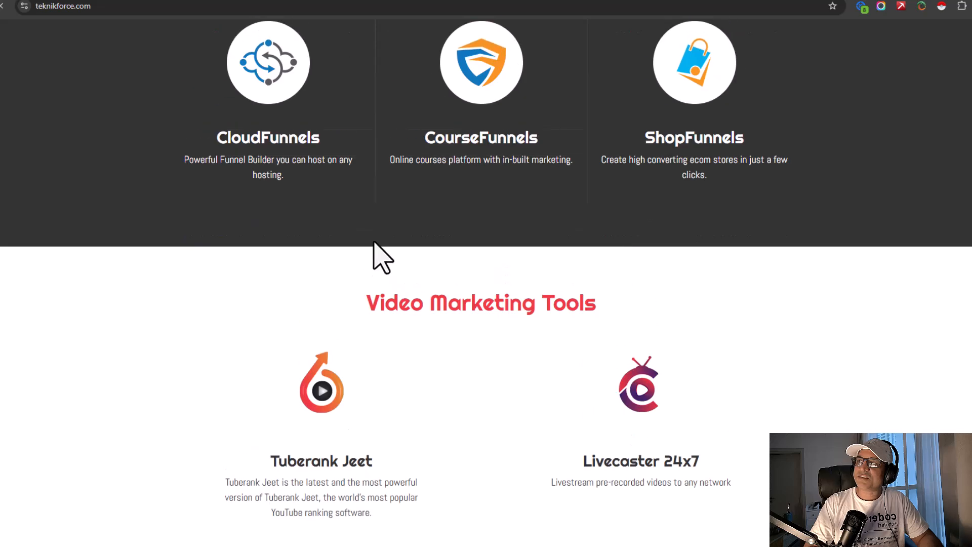
scroll(338, 284, up, 3)
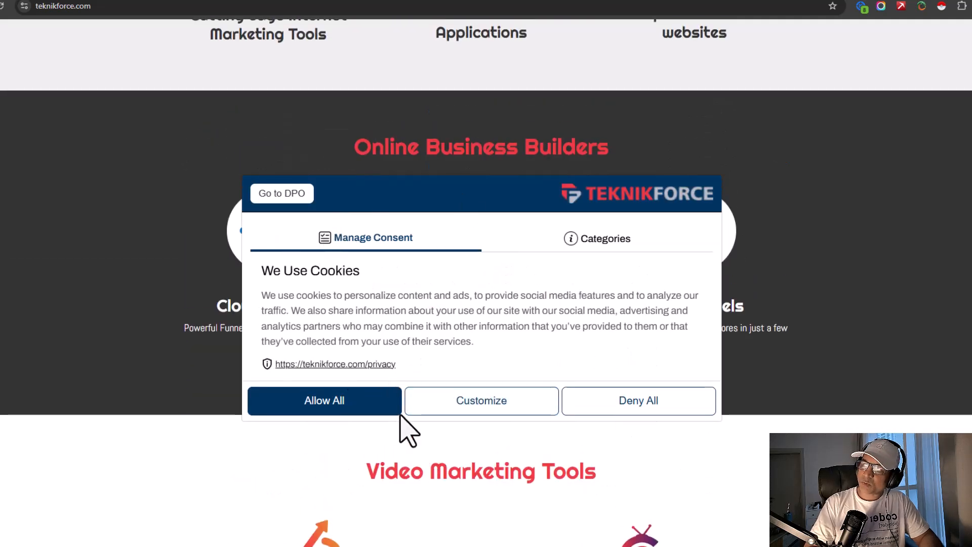
- Allow all cookies, review the cookie consent settings, and close the cookie panel
click(385, 408)
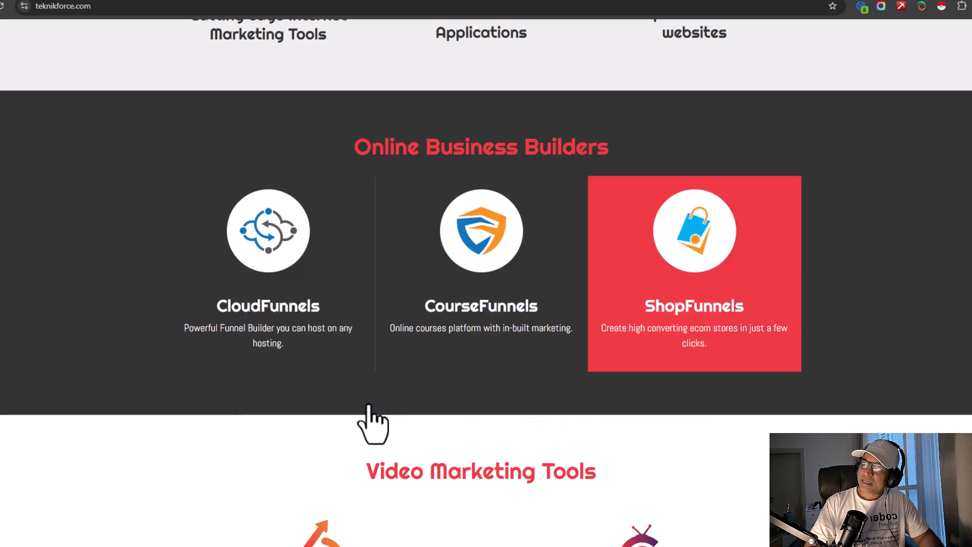
scroll(91, 487, down, 4)
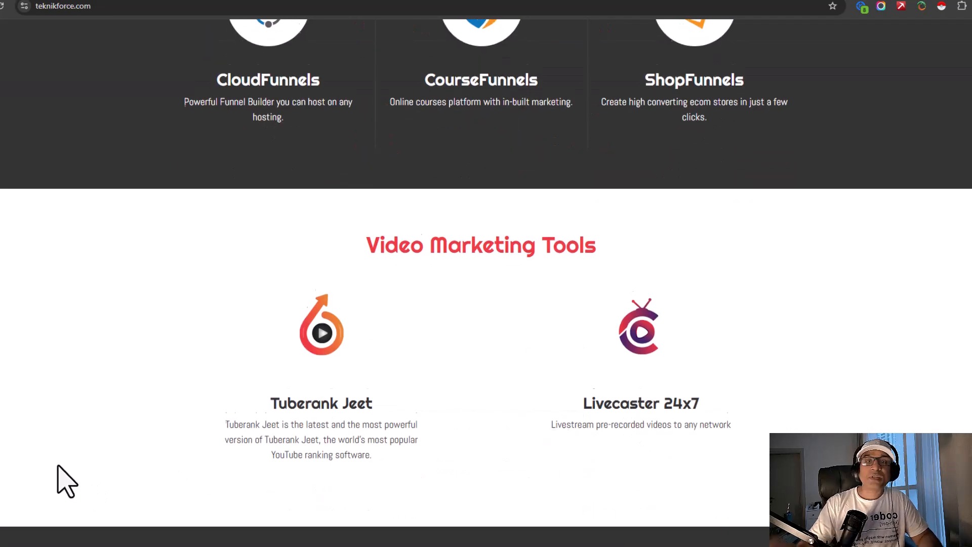
scroll(66, 481, down, 9)
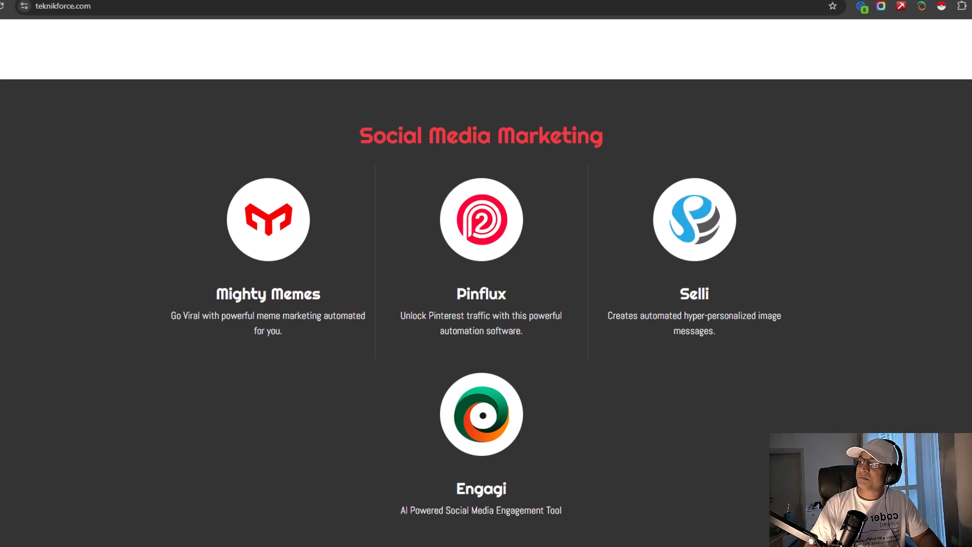
click(10, 520)
drag(36, 430, 56, 468)
click(56, 469)
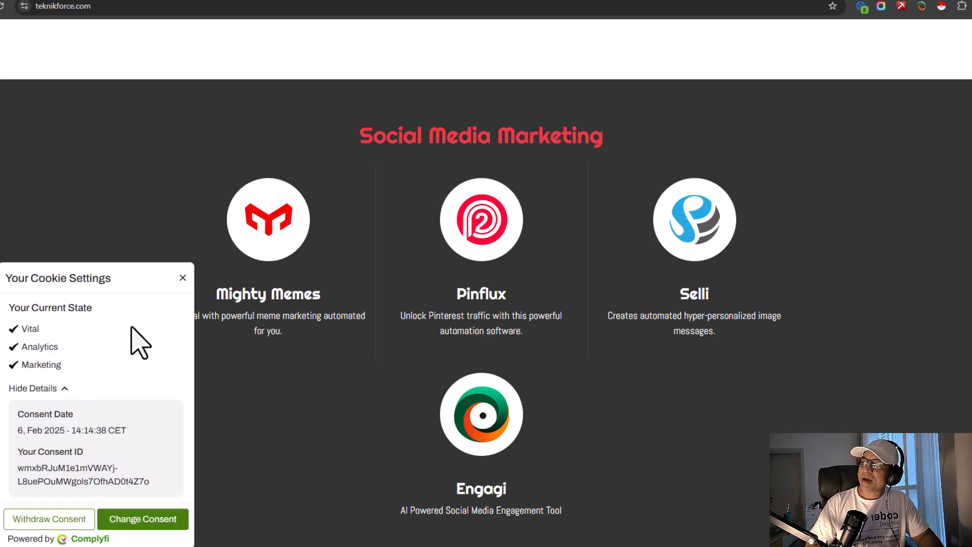
click(183, 278)
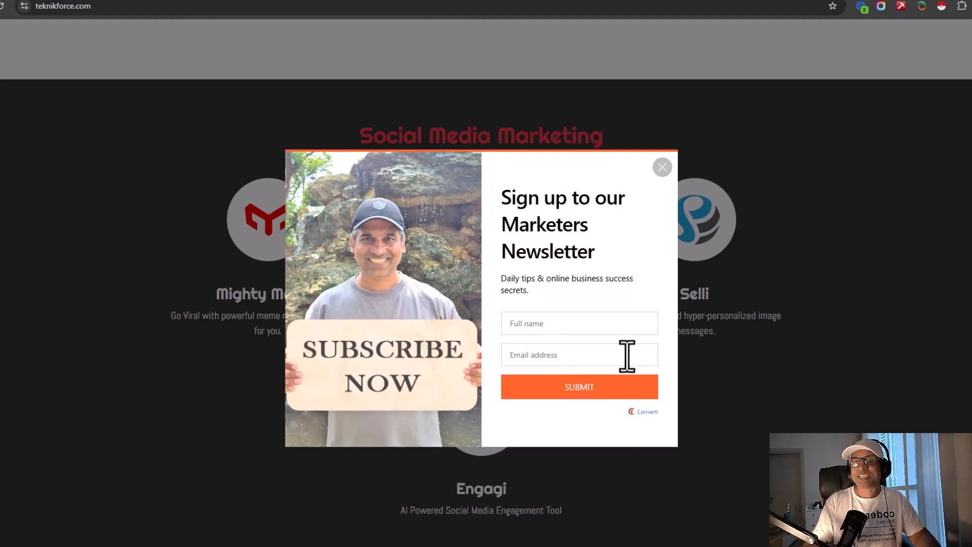
- Dismiss the newsletter popup and scroll through the product sections to the footer
click(662, 168)
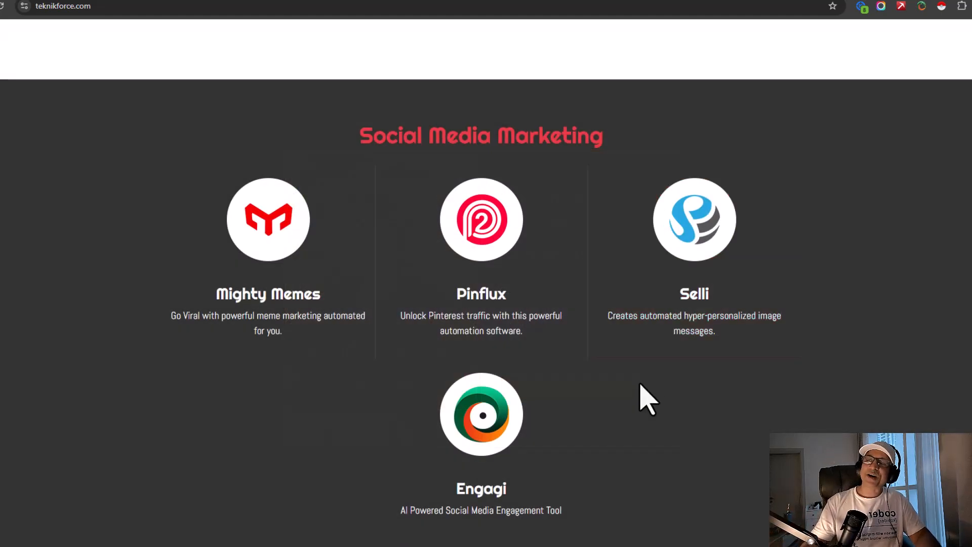
scroll(595, 458, down, 15)
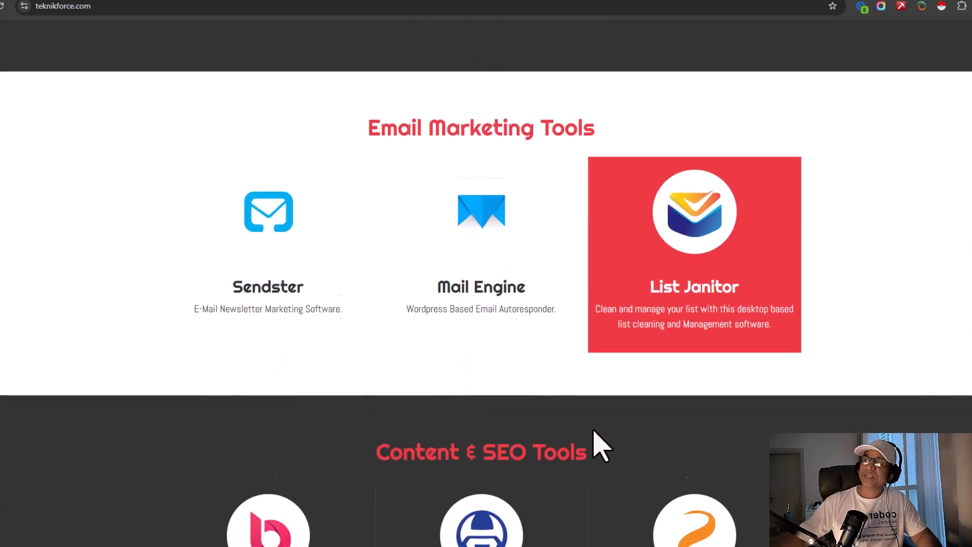
scroll(596, 434, down, 7)
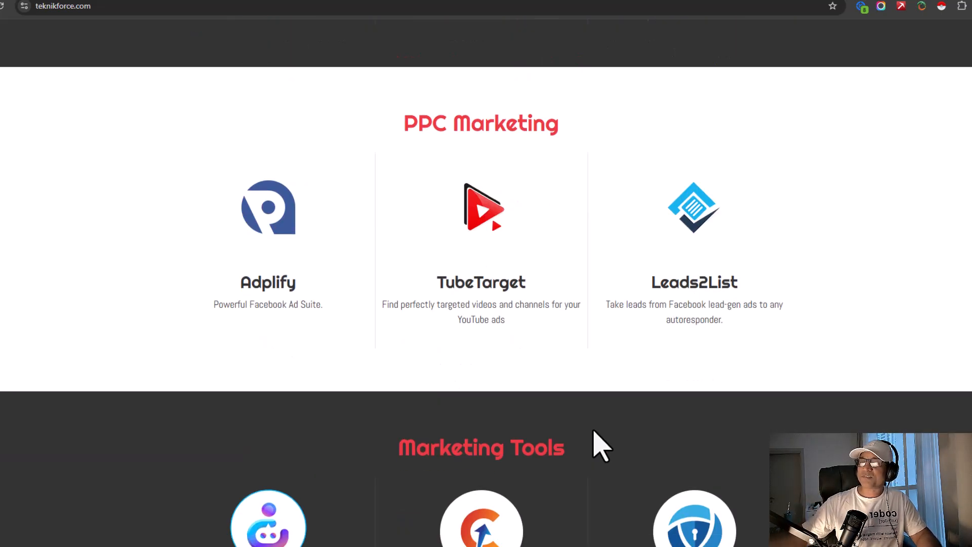
scroll(601, 445, down, 12)
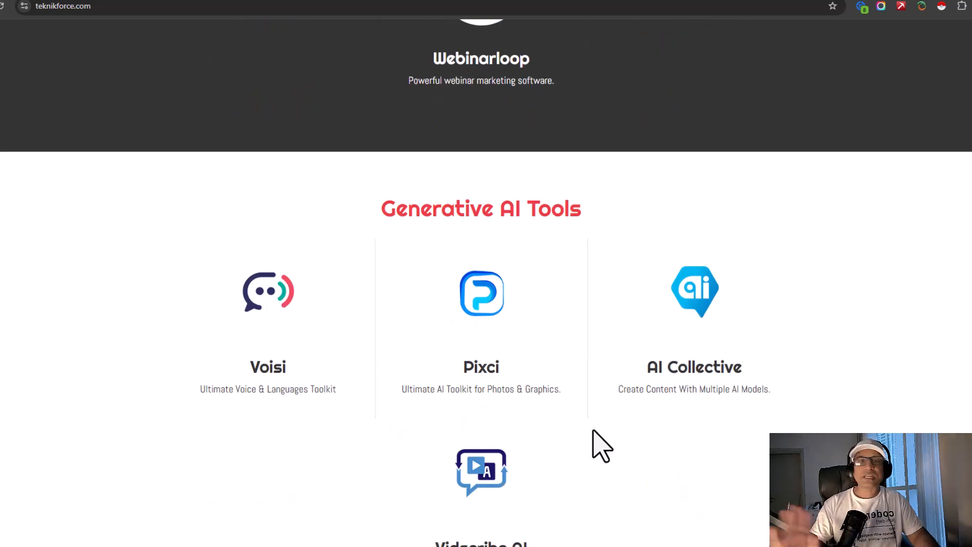
scroll(597, 435, down, 7)
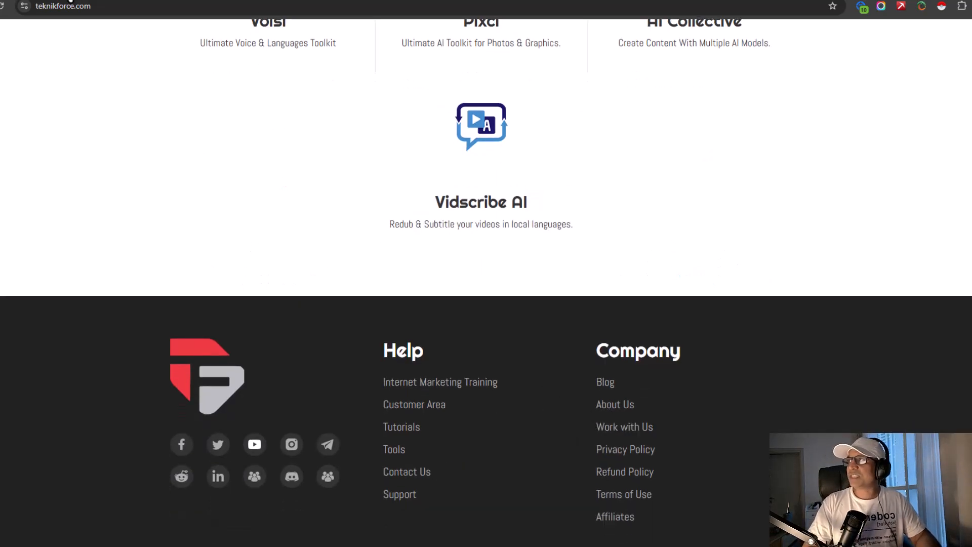